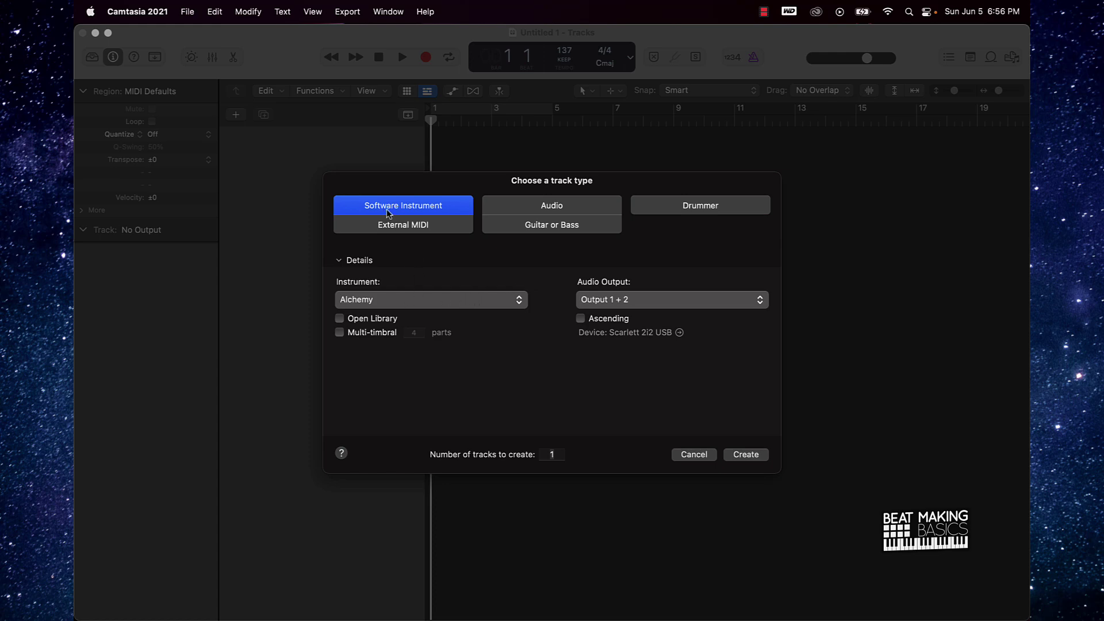
Create one software instrument track with Alchemy in stereo as its instrument.
click(389, 299)
mouse_move(464, 264)
click(526, 259)
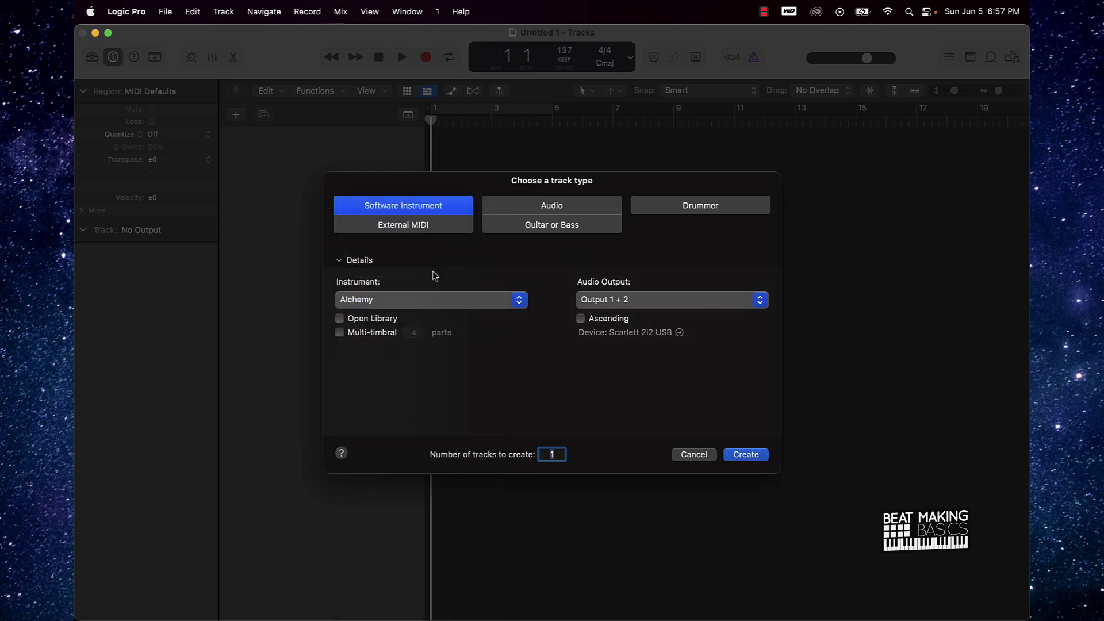
click(761, 455)
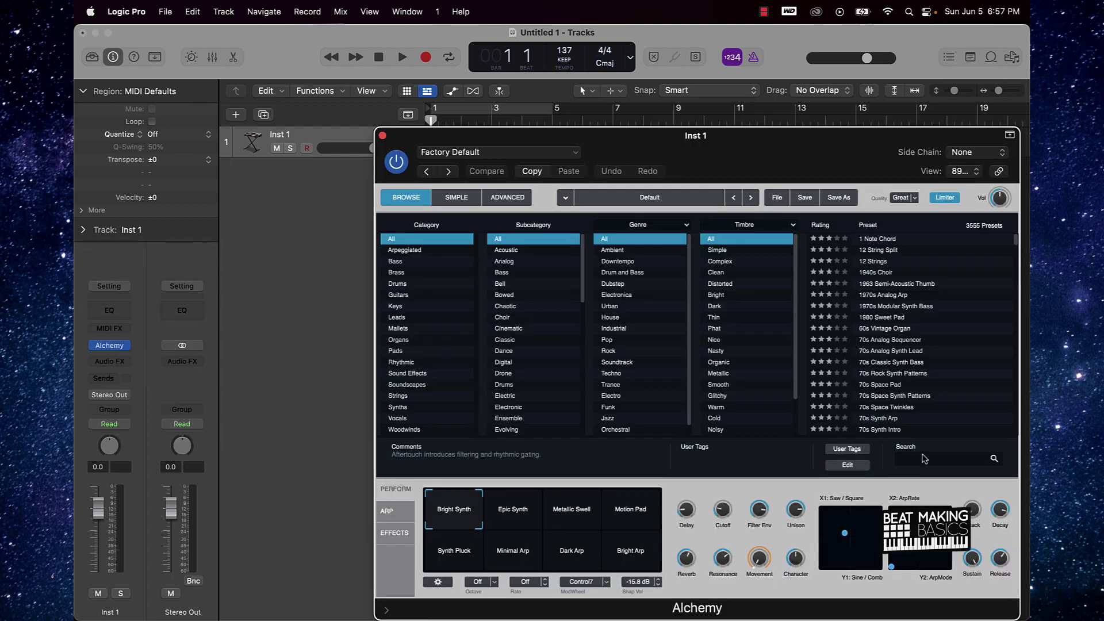
Search the Alchemy presets for "piano" and audition several results, including Abstract Electric Piano and Cat In The Piano.
click(920, 458)
text(piano)
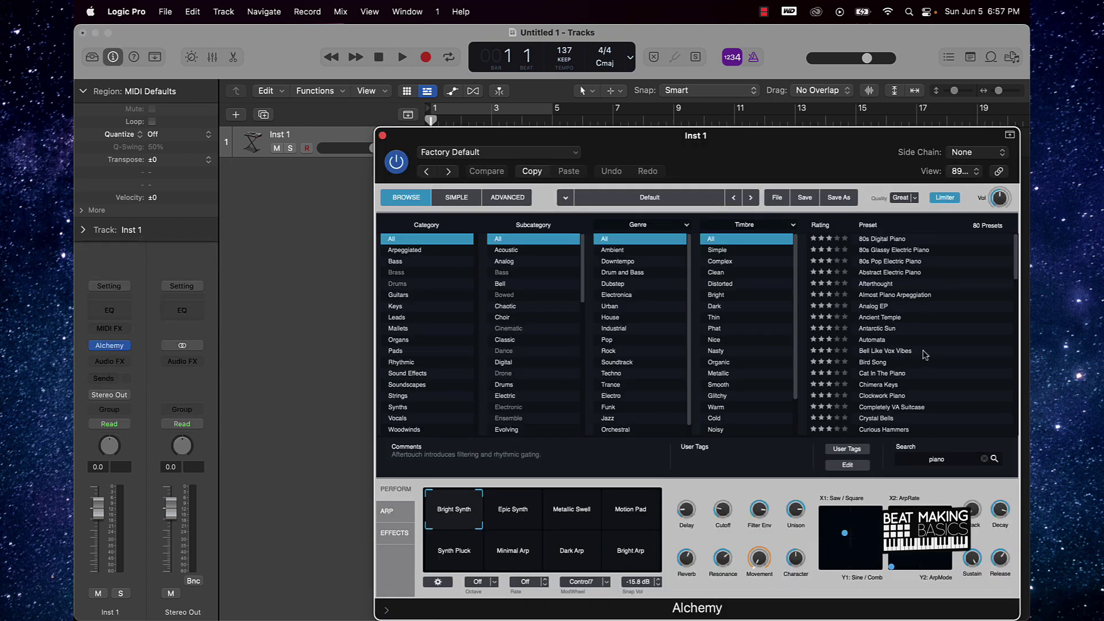
click(886, 307)
click(911, 272)
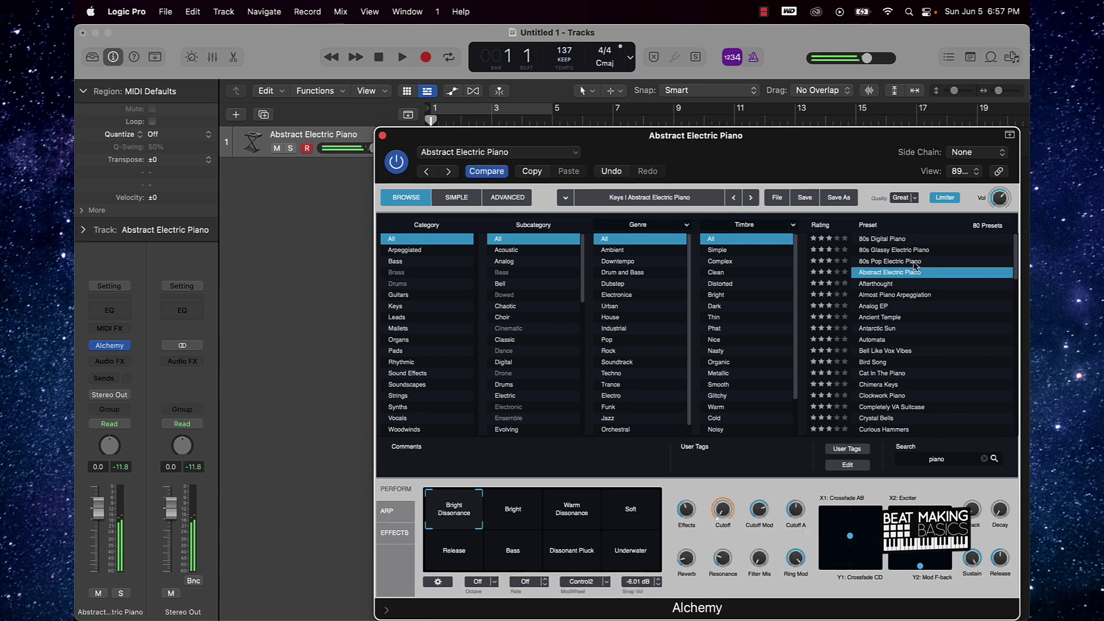
click(911, 261)
click(907, 250)
scroll(894, 313, down, 2)
click(894, 317)
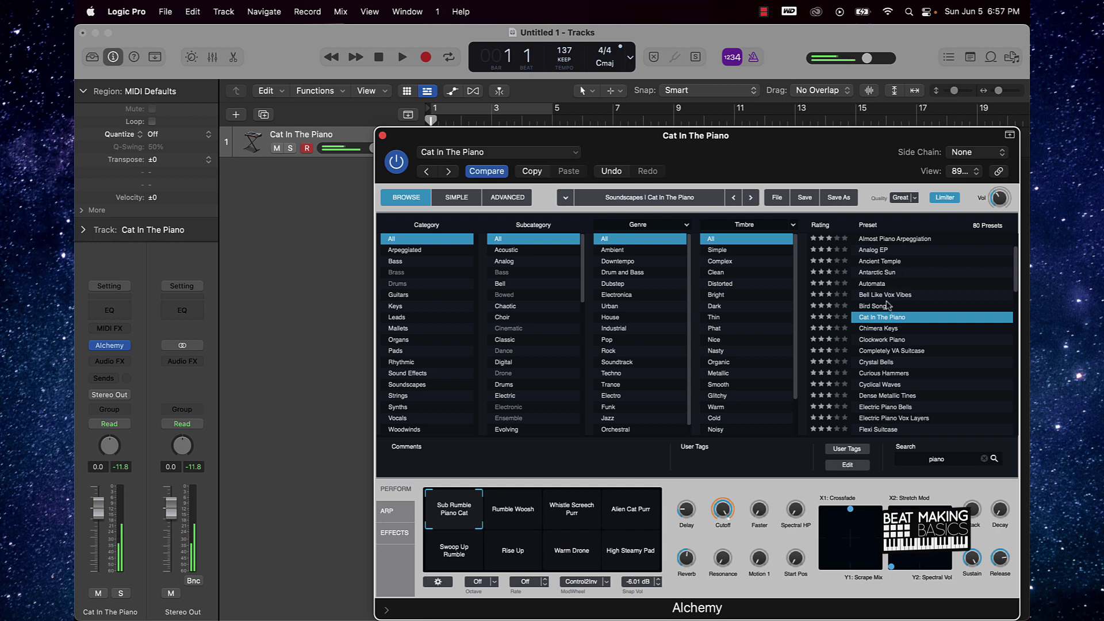
Audition the neighbouring piano presets, load Antarctic Sun, and close the Alchemy window.
click(892, 306)
click(890, 295)
click(883, 273)
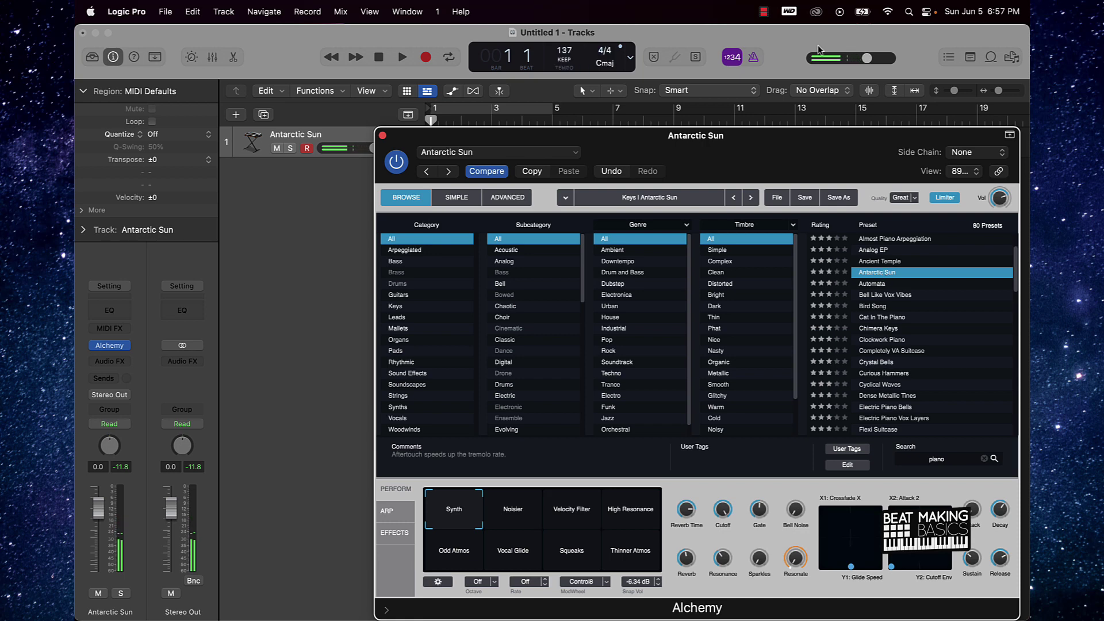
click(383, 136)
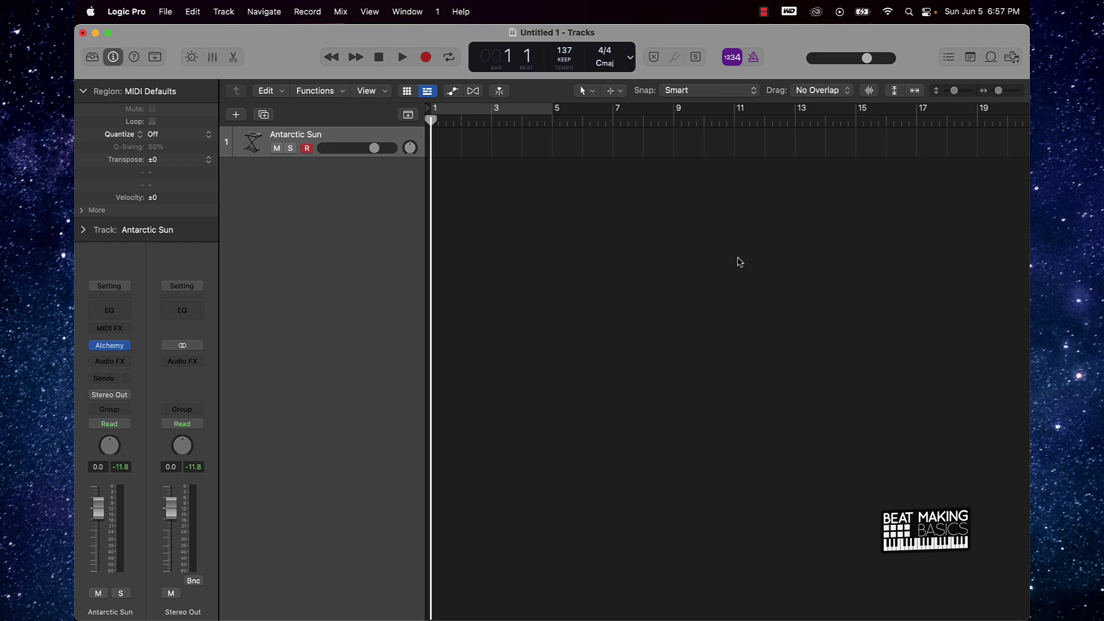
Show the on-screen keyboard in its piano layout and play a few test notes on the Antarctic Sun track.
key(super+k)
drag(739, 393, 718, 347)
click(447, 369)
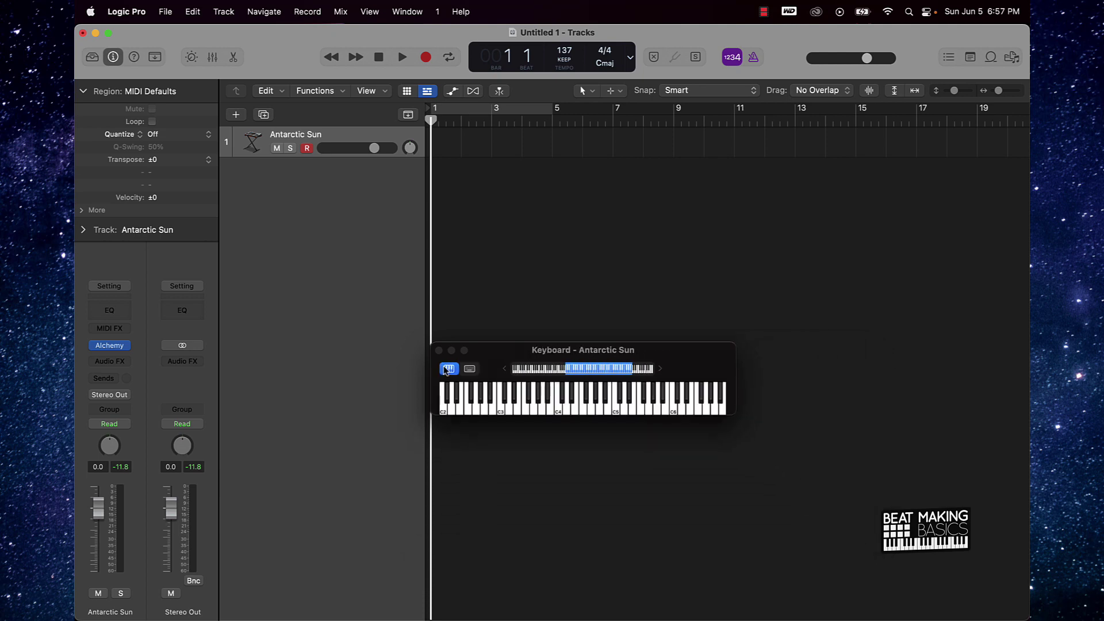
key(f)
key(f)
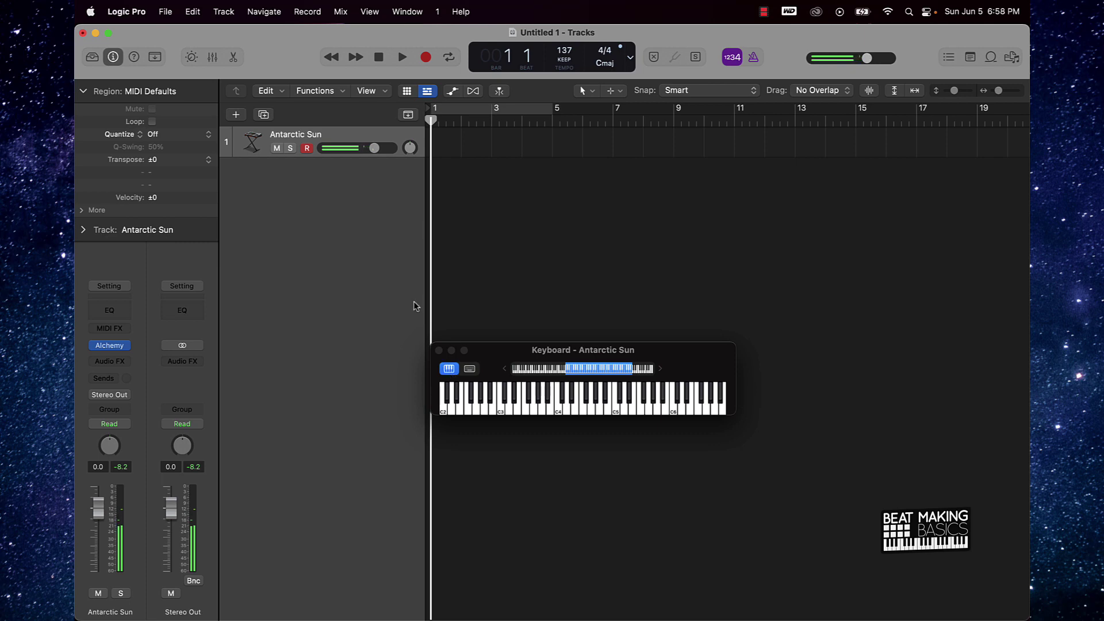
Switch the on-screen keyboard to Musical Typing, try out notes with it, and close the keyboard window.
click(469, 368)
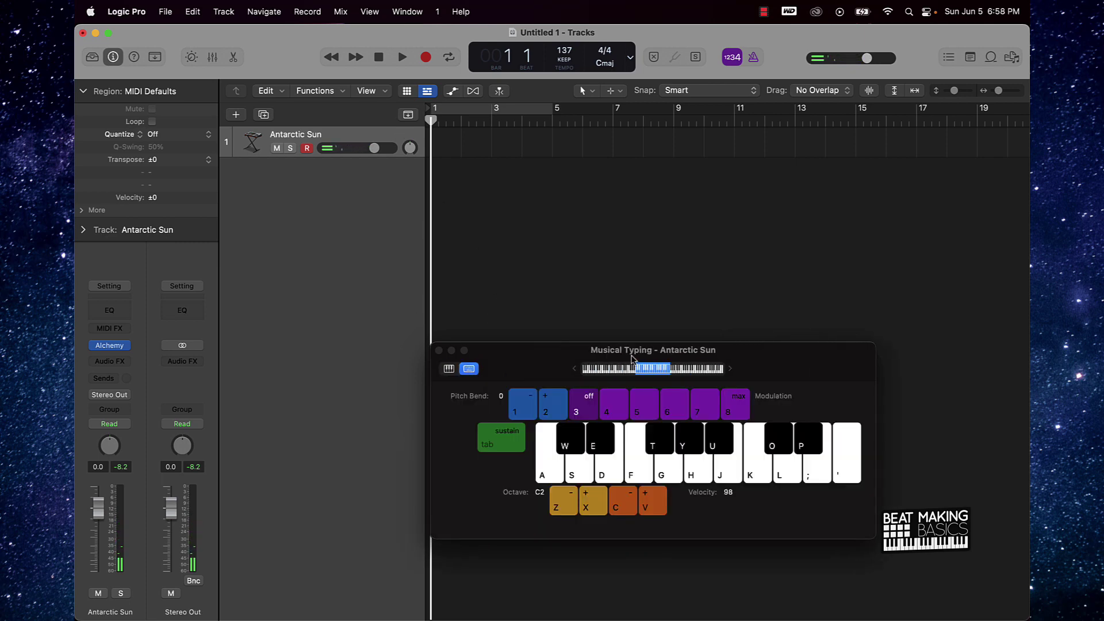
key(u)
key(o)
key(o)
key(apostrophe)
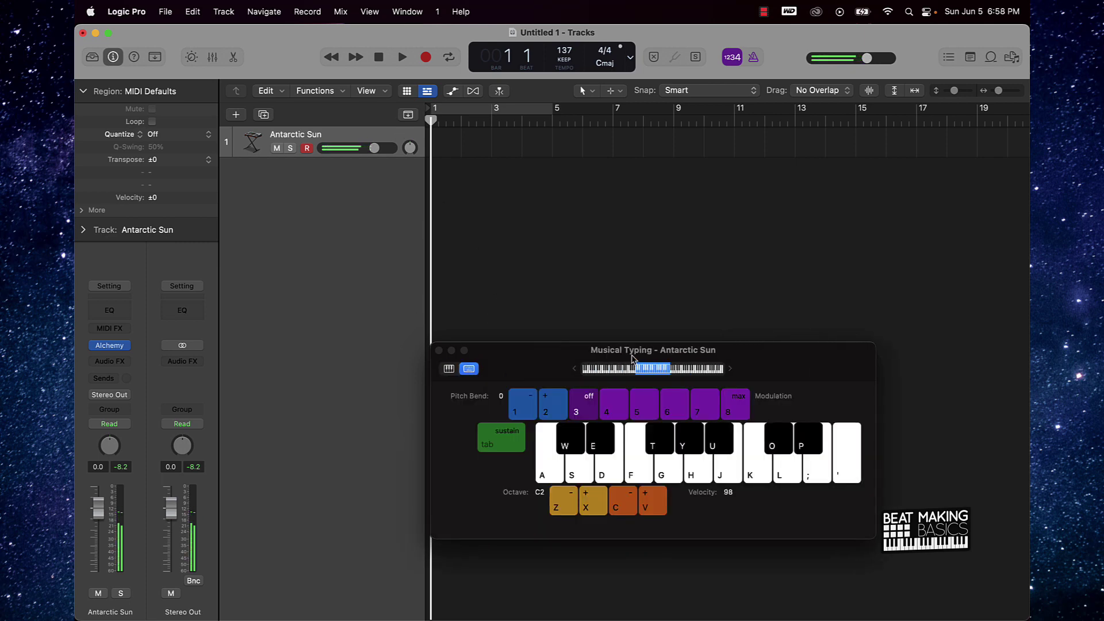
key(apostrophe)
key(u)
key(u)
key(apostrophe)
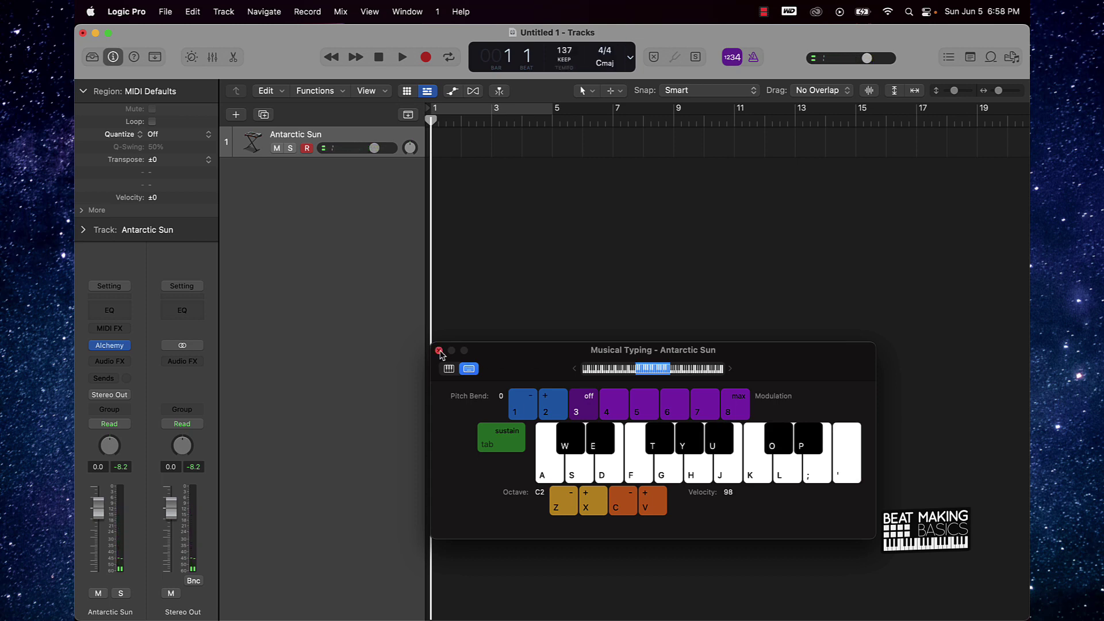
key(a)
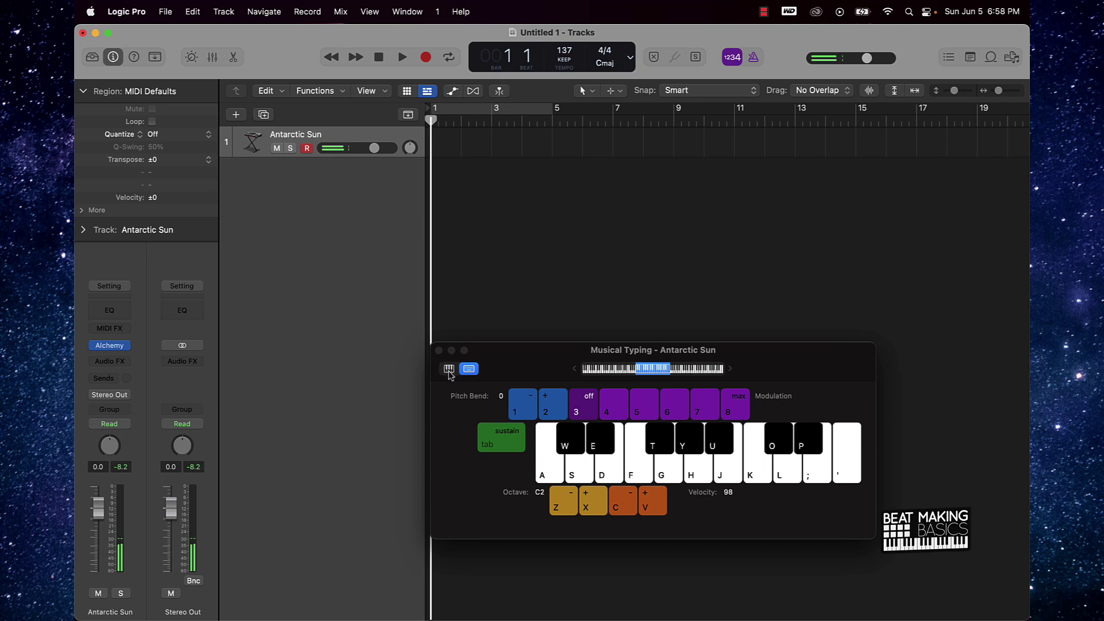
click(449, 370)
click(438, 350)
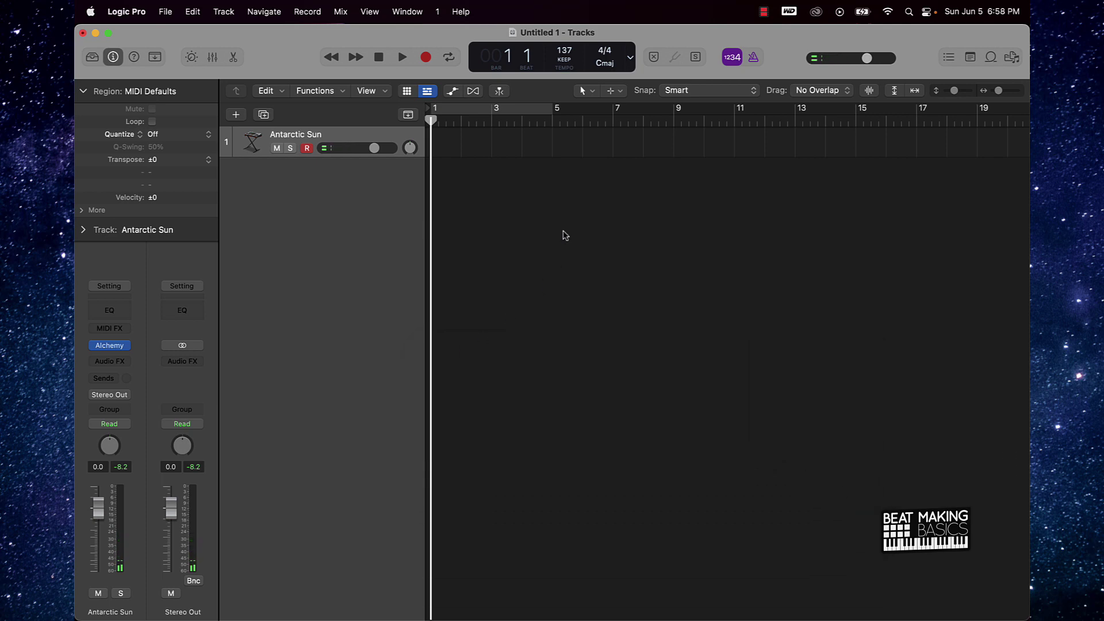
Enable the cycle area from bar 1 to bar 5 and record a four-bar chord part on the Antarctic Sun track.
click(470, 115)
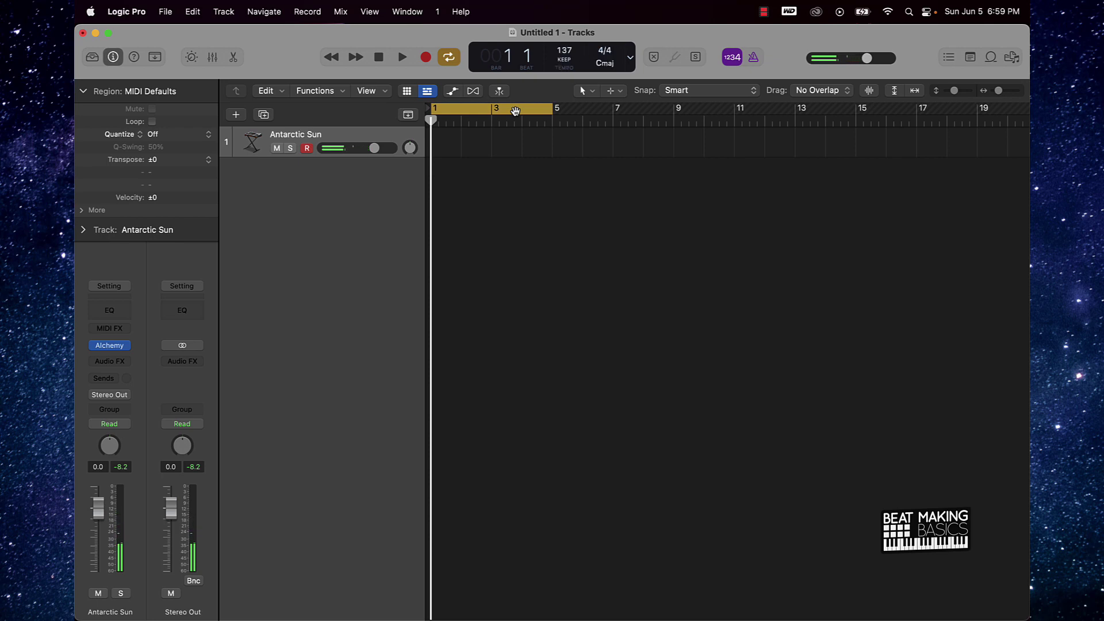
key(r)
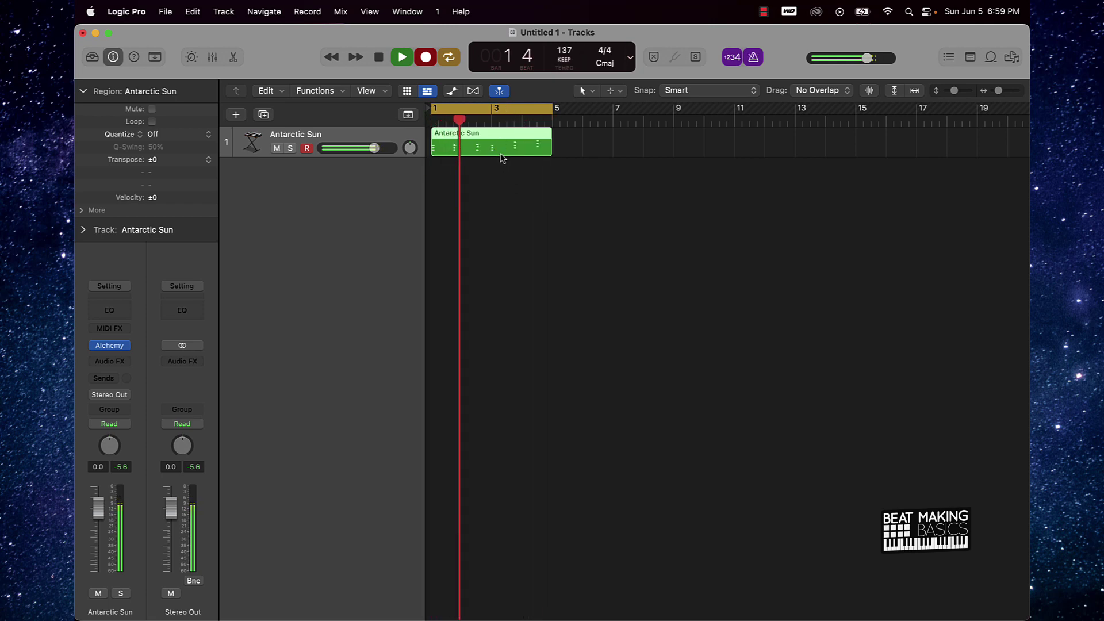
key(shift+r)
click(536, 173)
key(space)
Quantize all notes of the Antarctic Sun region to 1/8 Swing A in the Piano Roll, and close the editor.
double_click(495, 148)
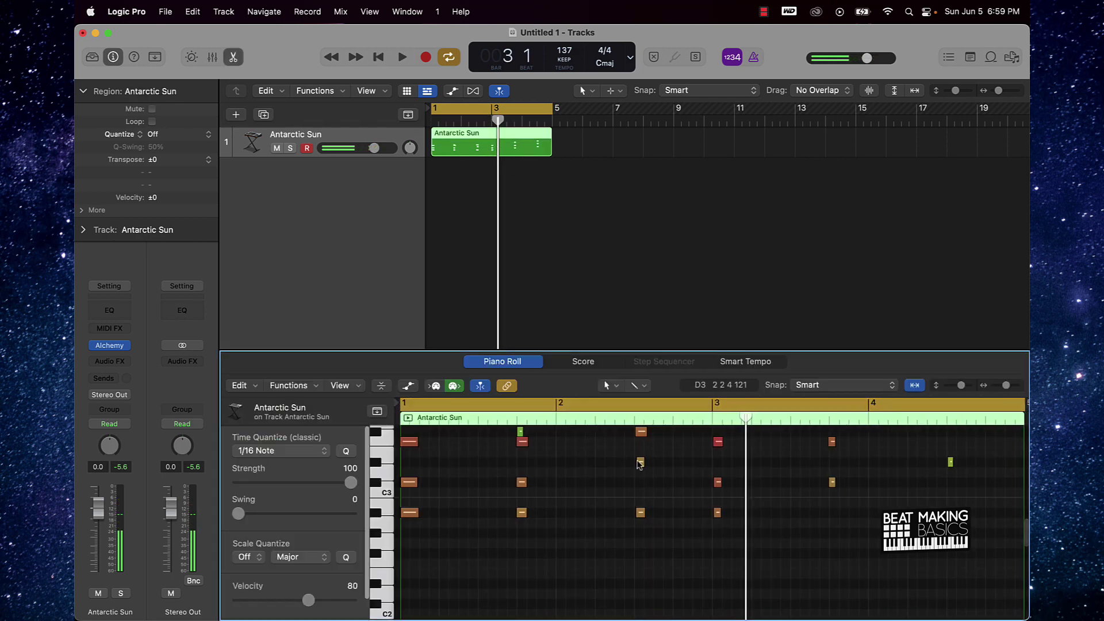
click(521, 434)
scroll(575, 480, up, 2)
key(super+a)
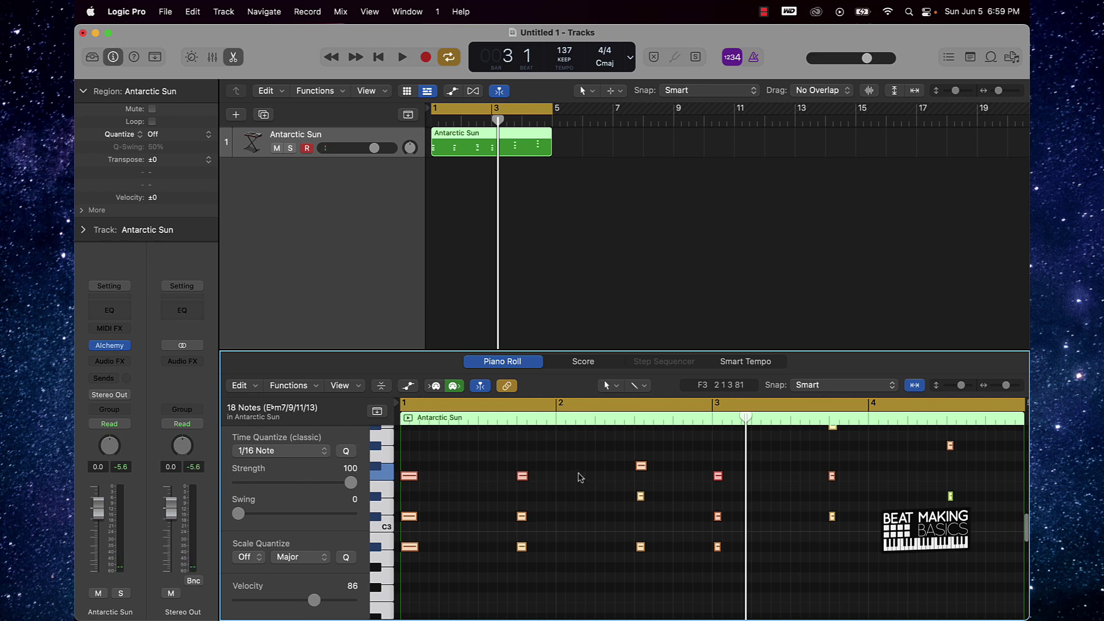
click(319, 455)
scroll(280, 452, down, 5)
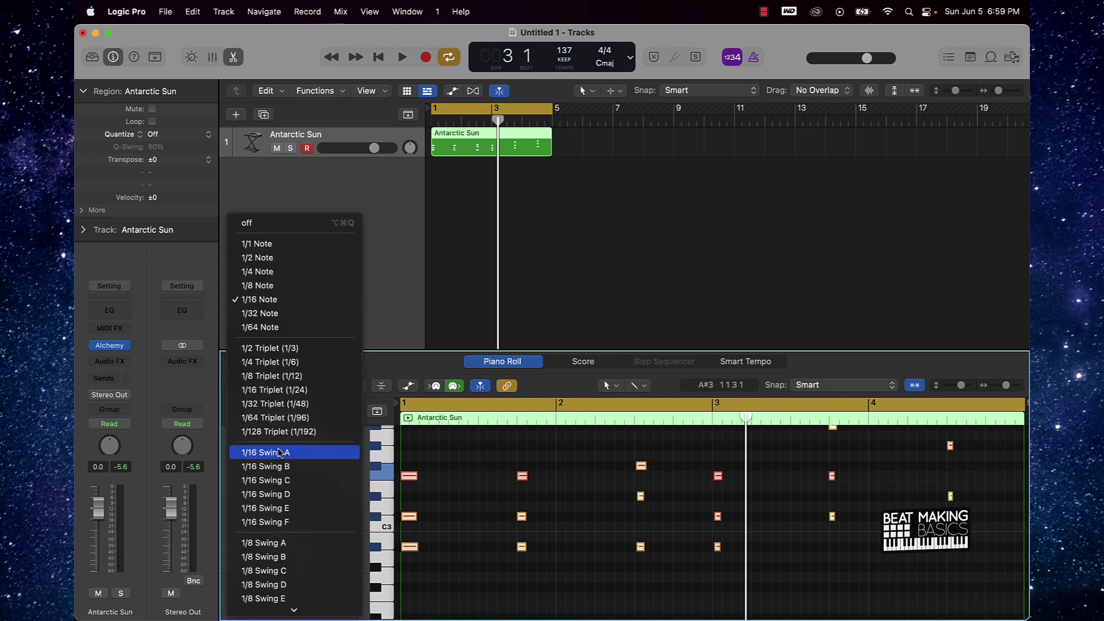
click(270, 543)
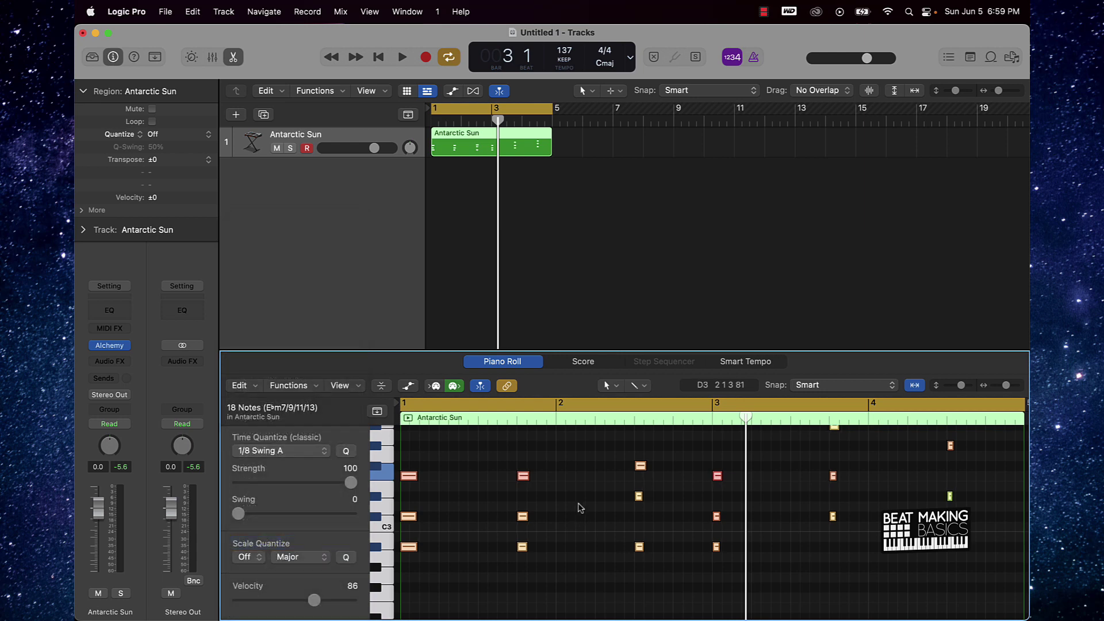
click(587, 228)
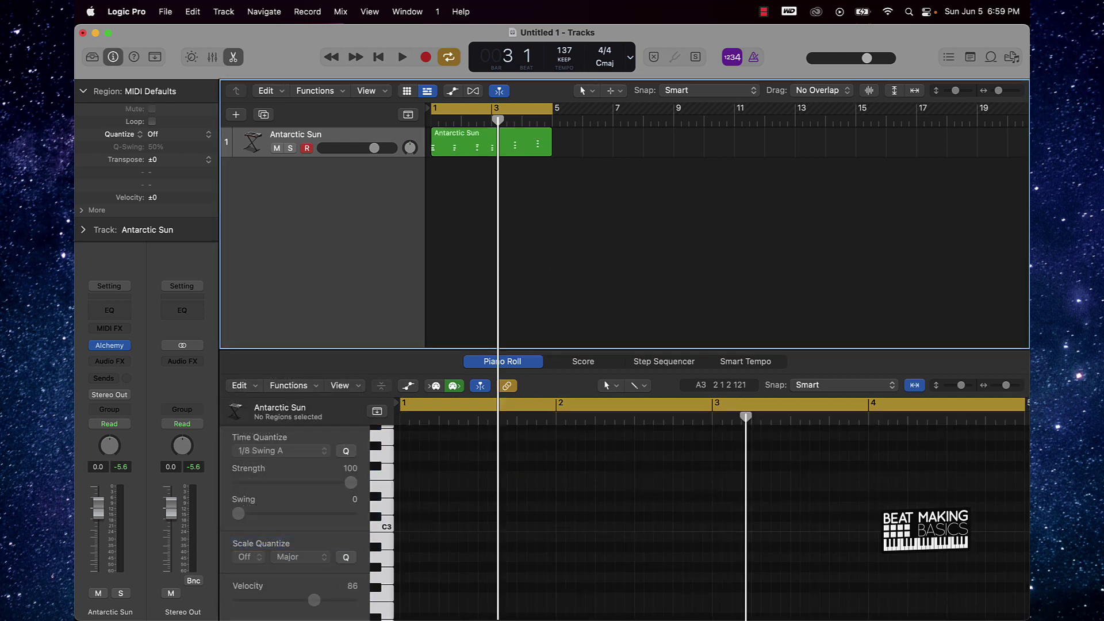
key(e)
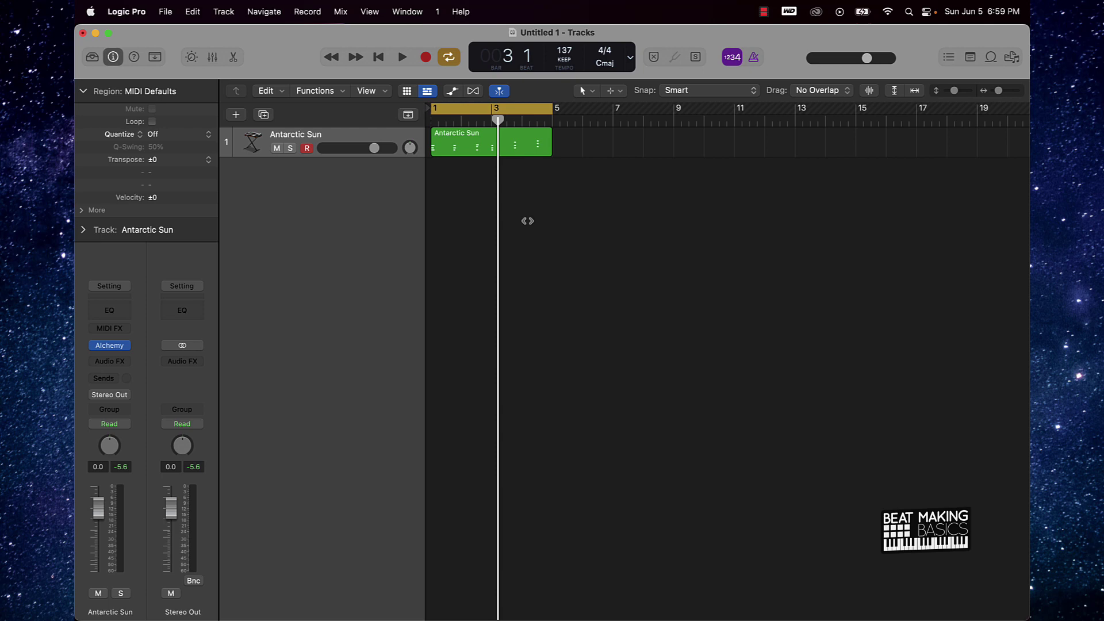
Add a second software instrument track using Quick Sampler (Single Sample) in stereo.
click(234, 114)
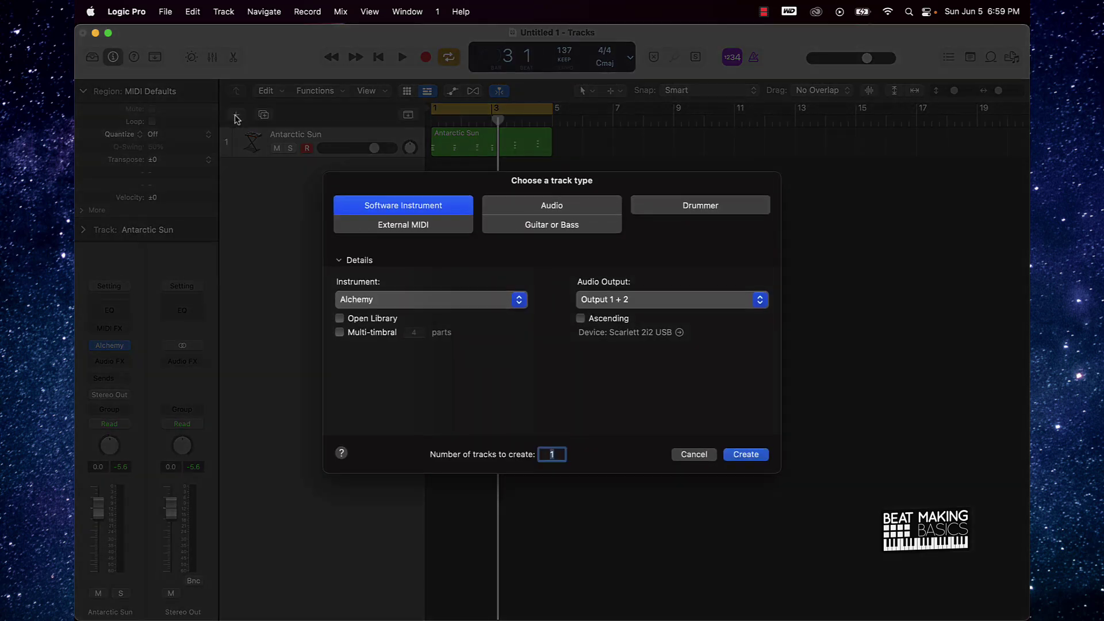
click(413, 299)
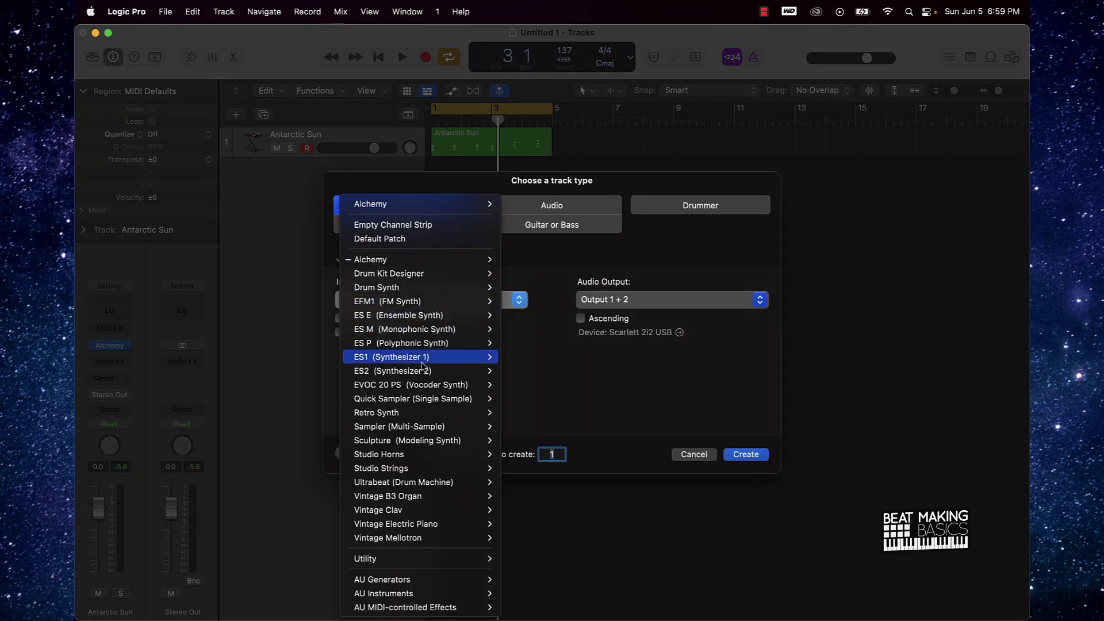
mouse_move(483, 399)
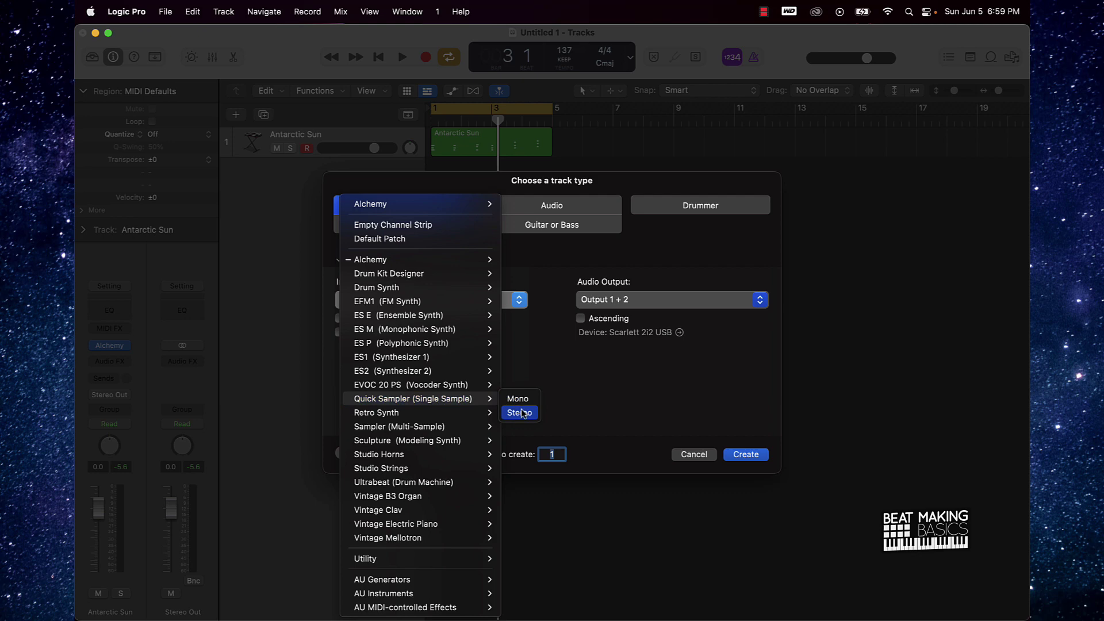
click(519, 412)
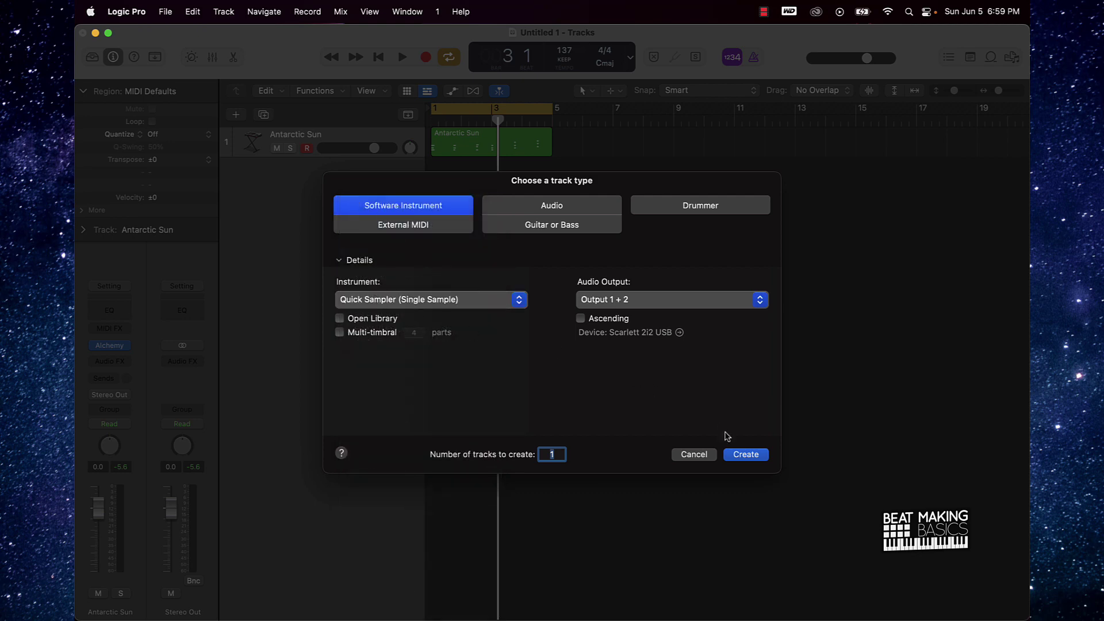
click(743, 454)
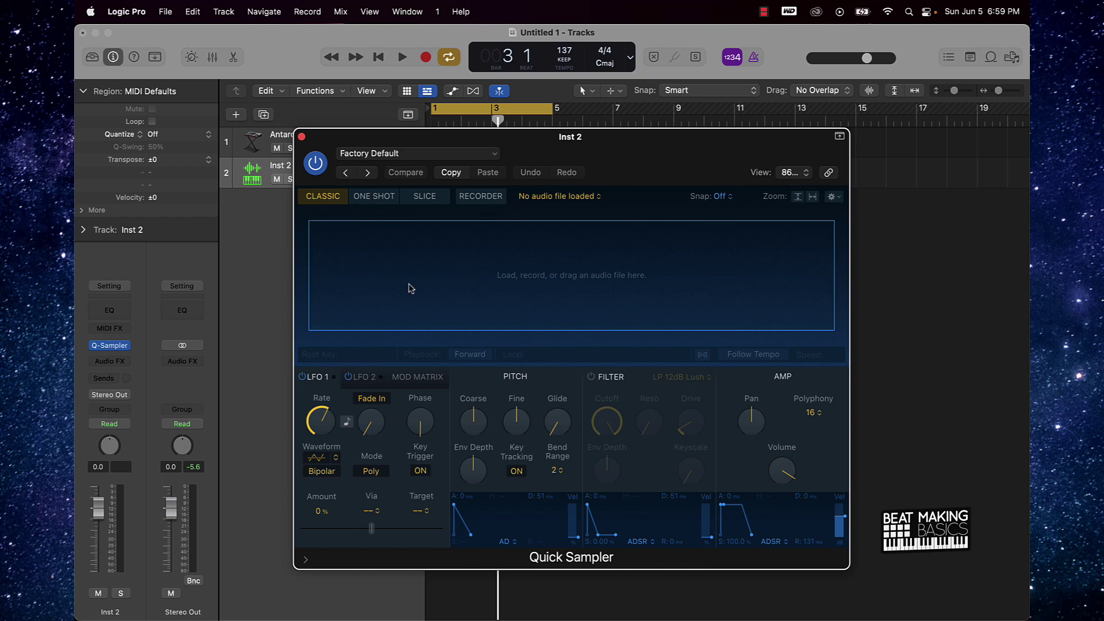
Load the 808 01 preset into Quick Sampler and close its window.
click(418, 154)
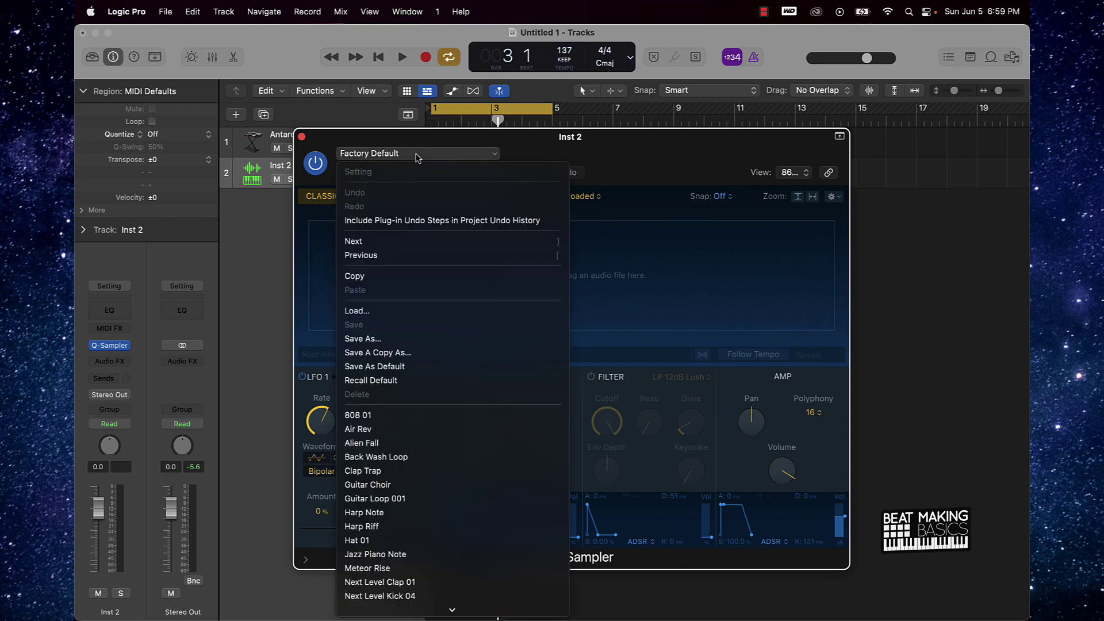
click(409, 415)
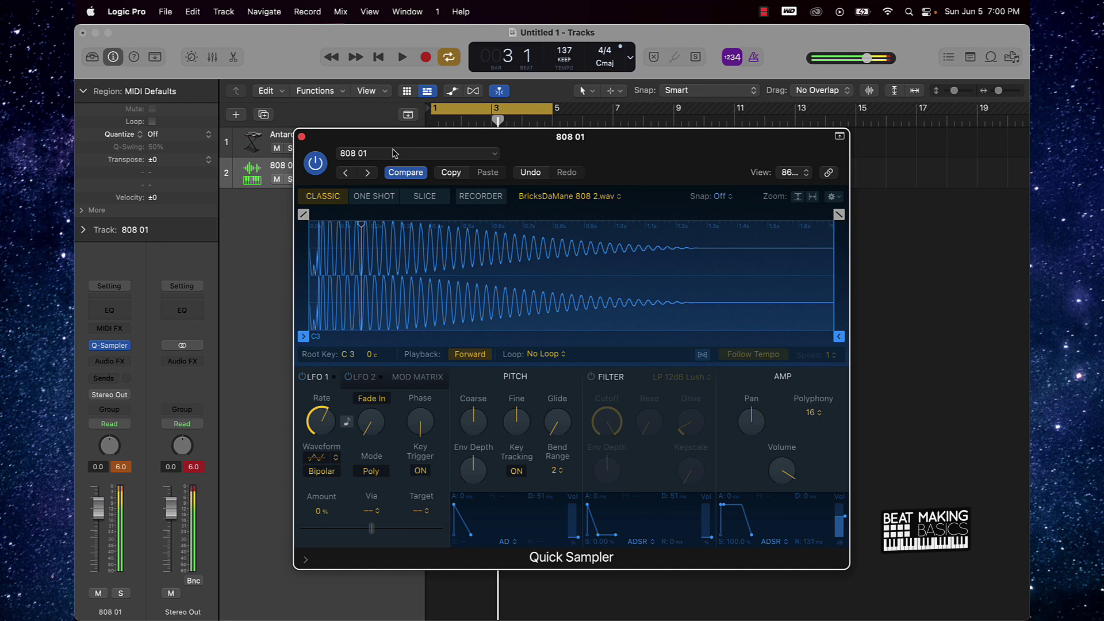
click(301, 137)
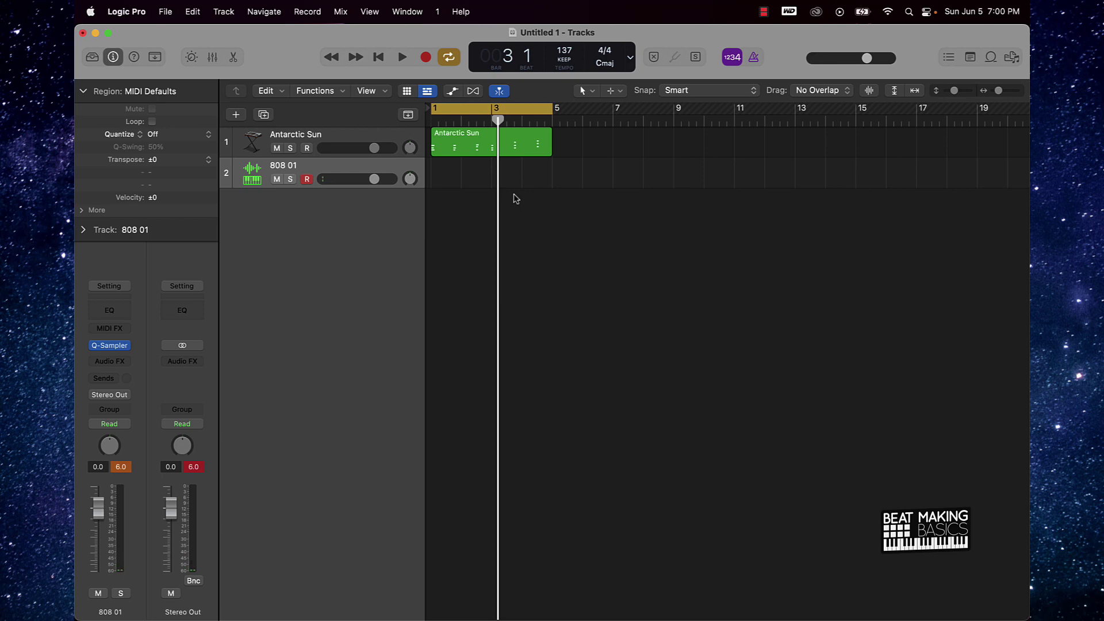
Rehearse an 808 line against the looping chords, and record it over the four-bar cycle on the 808 01 track.
key(space)
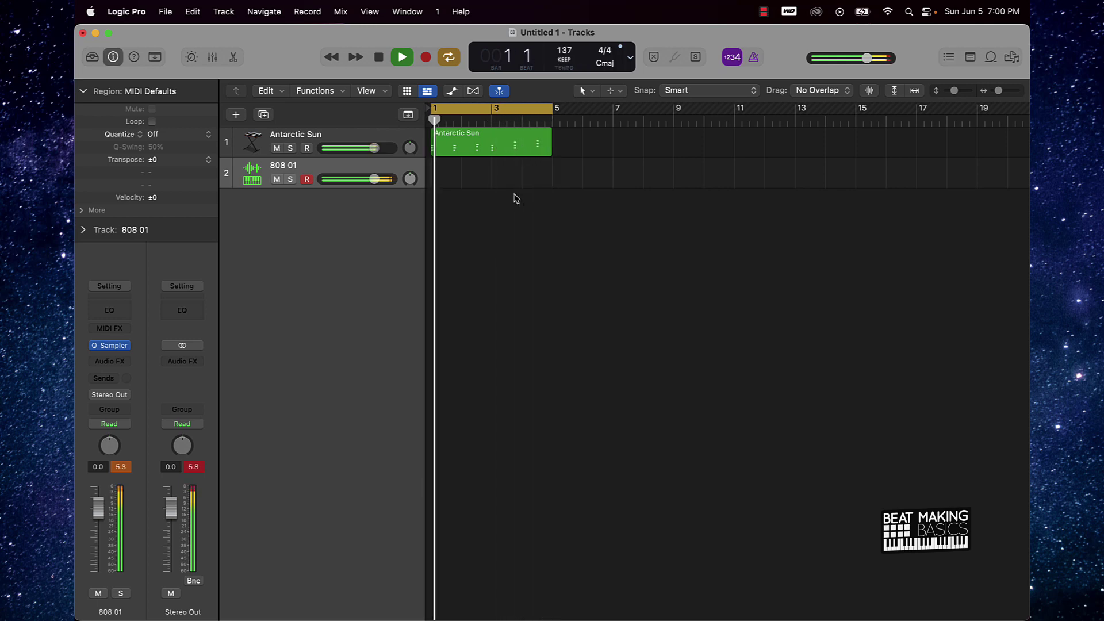
key(space)
key(r)
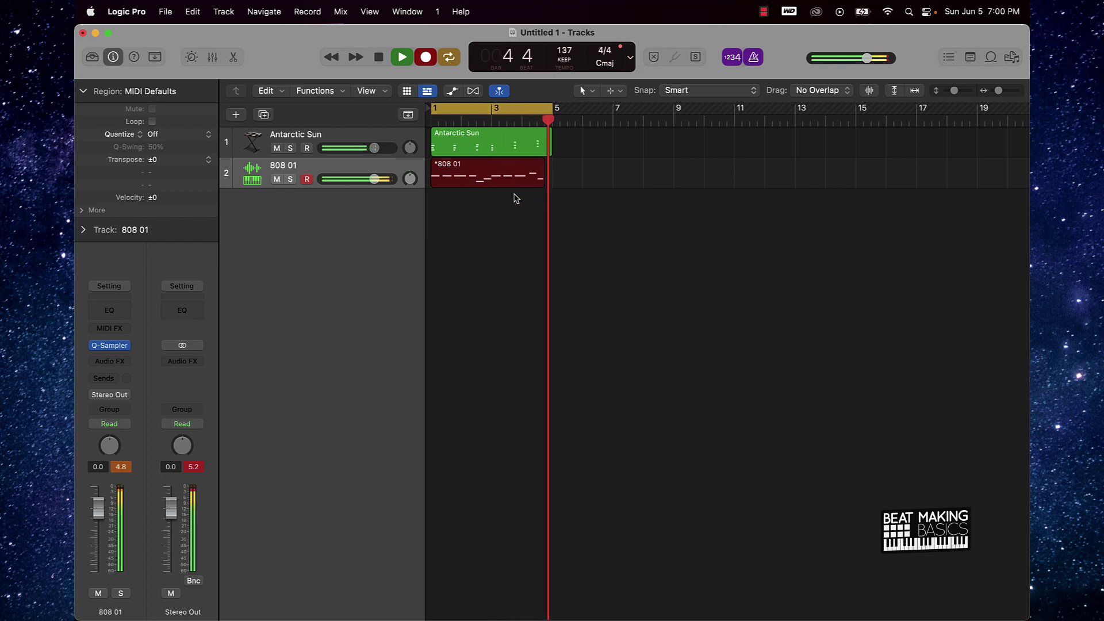
key(space)
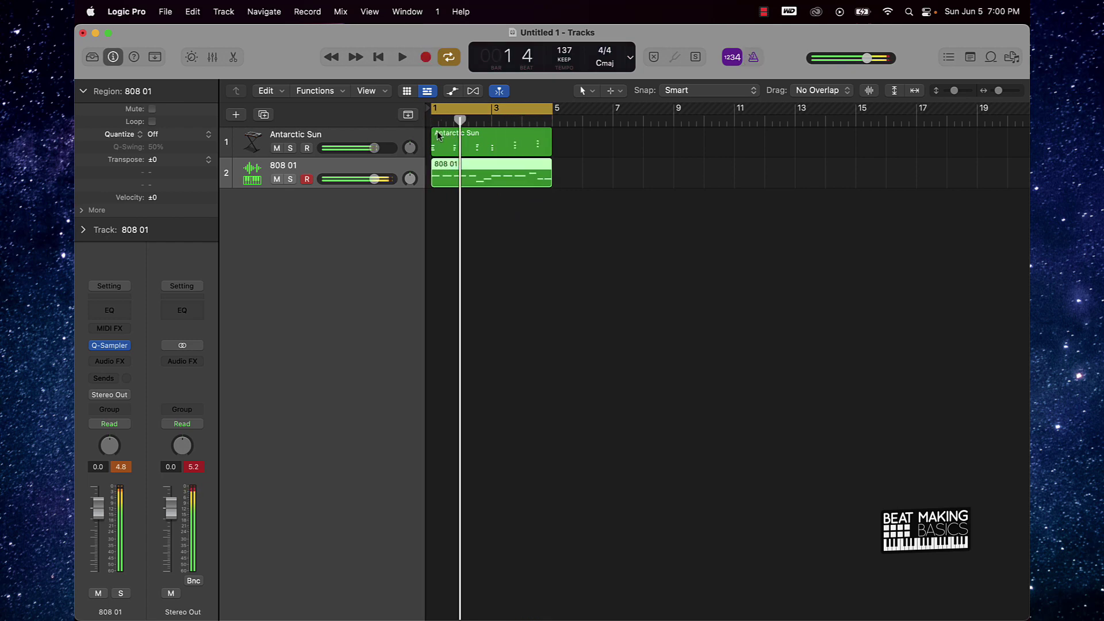
Quantize all notes of the recorded 808 01 region to 1/8 Swing A in the Piano Roll.
double_click(498, 185)
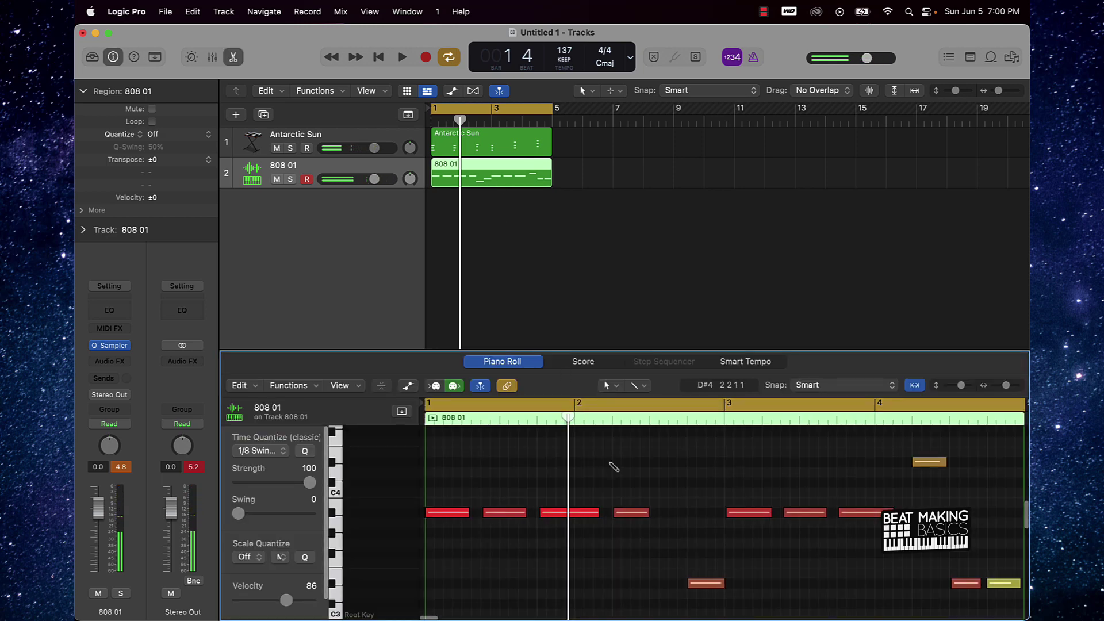
key(super+a)
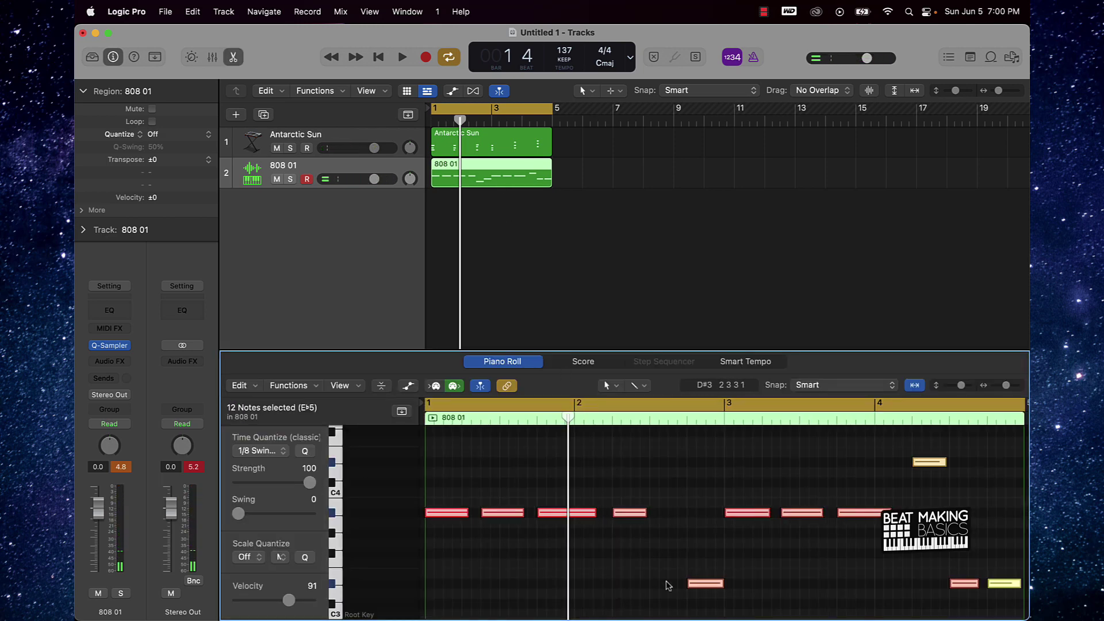
Show the note velocity lane and raise all 808 01 notes to velocity 127, and close the editor.
scroll(390, 527, up, 1)
click(405, 387)
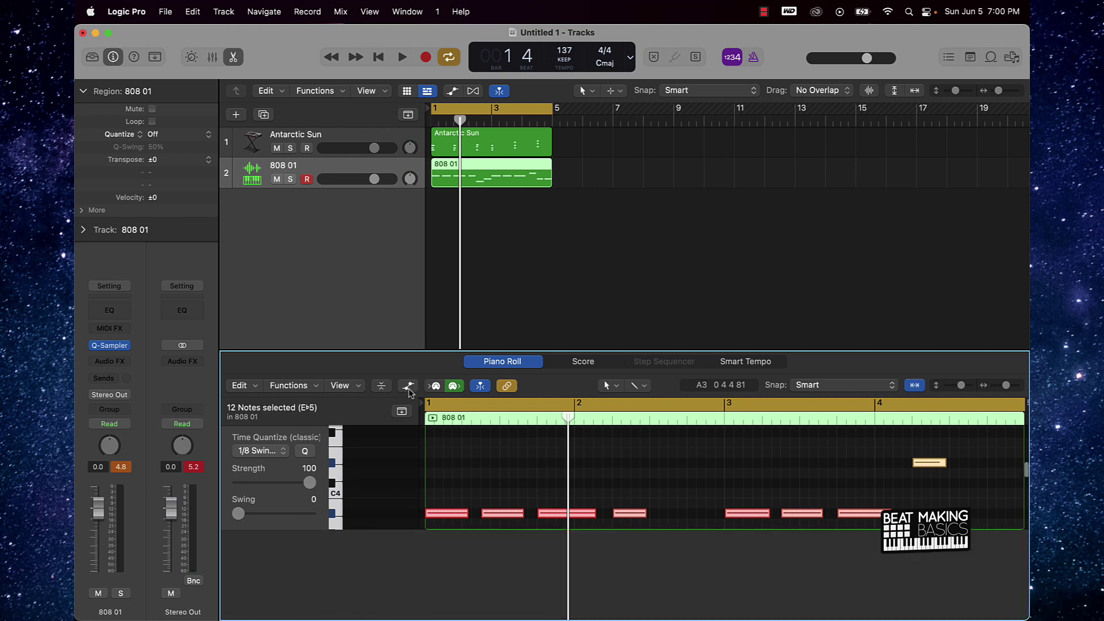
drag(691, 544, 692, 521)
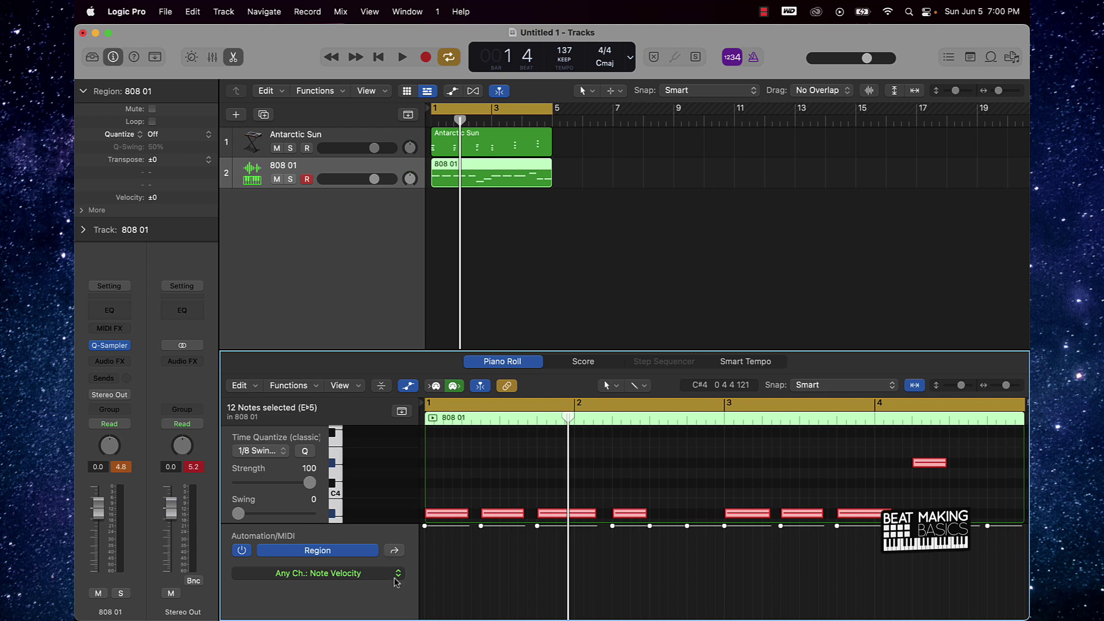
click(520, 457)
key(p)
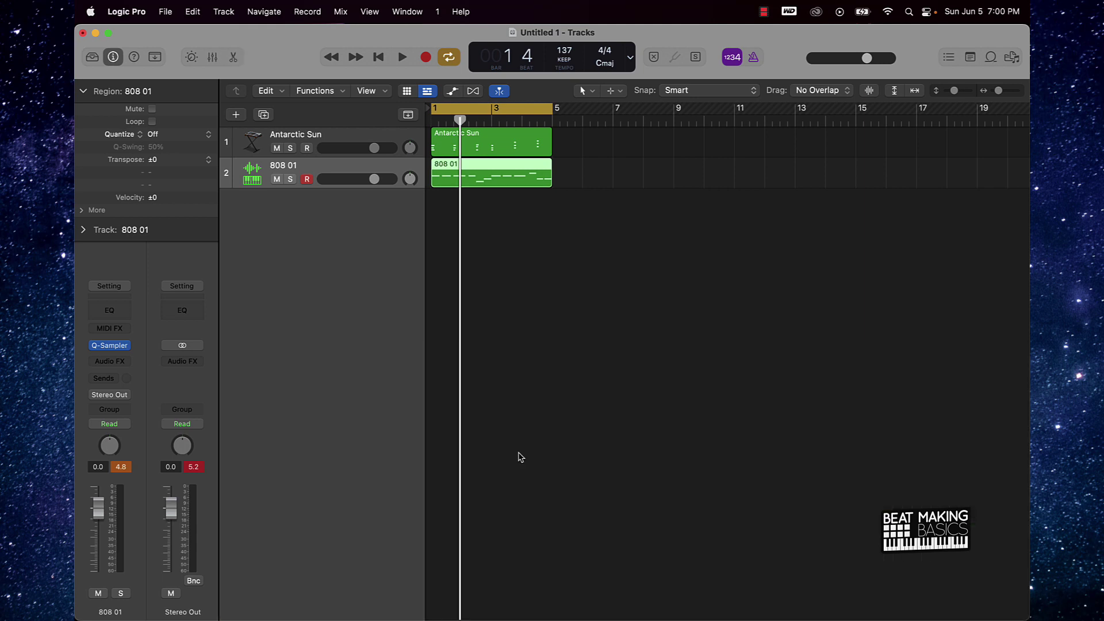
Play back the loop to check the 808 line against the chords.
click(535, 261)
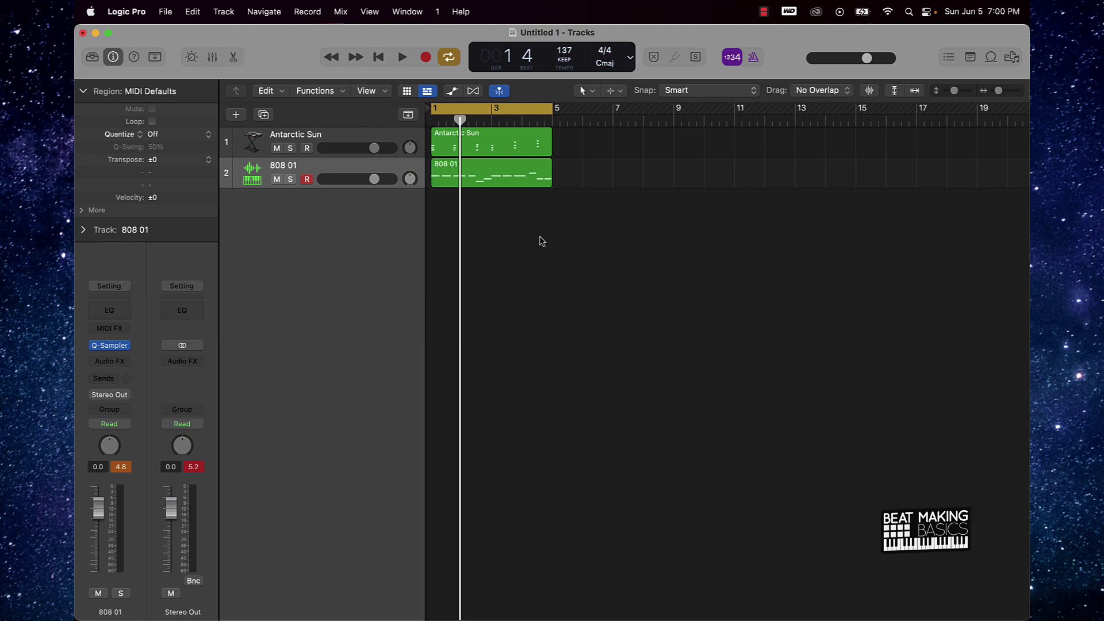
key(space)
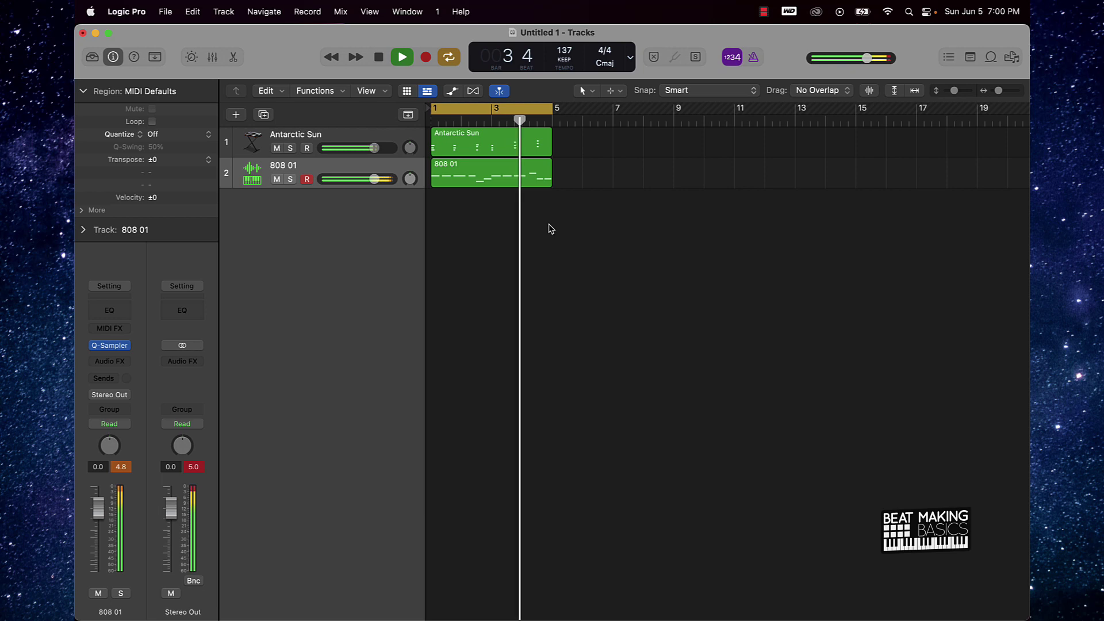
key(space)
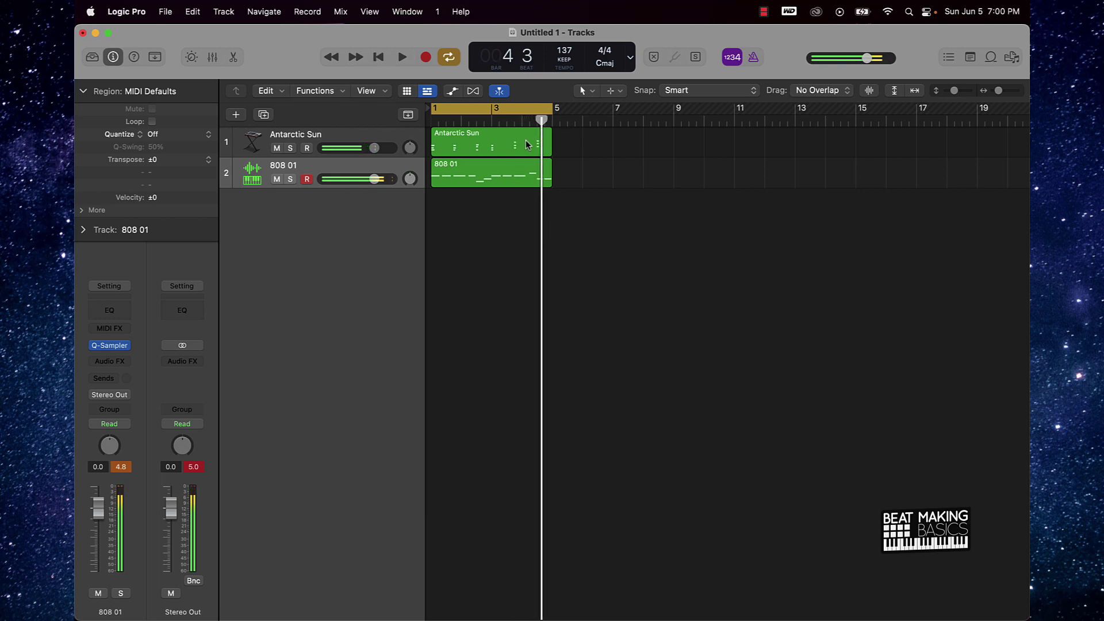
In the Antarctic Sun region, move the lowest note of the final chord up to F3, and play back the change.
double_click(525, 139)
scroll(885, 480, right, 5)
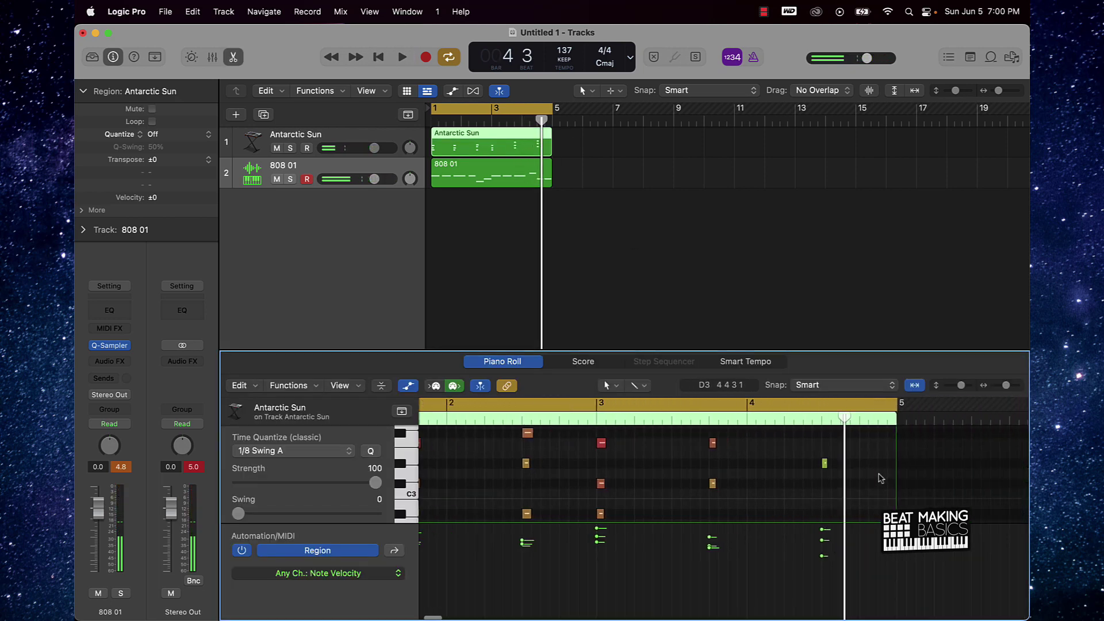
drag(736, 349, 739, 206)
scroll(857, 348, up, 2)
scroll(862, 349, right, 3)
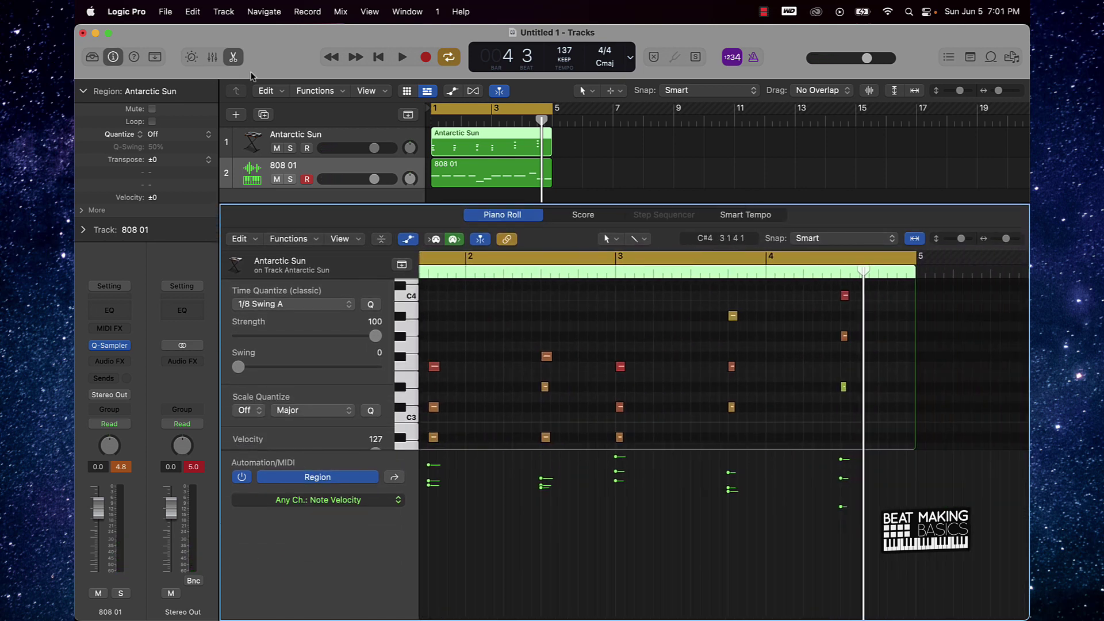
click(843, 386)
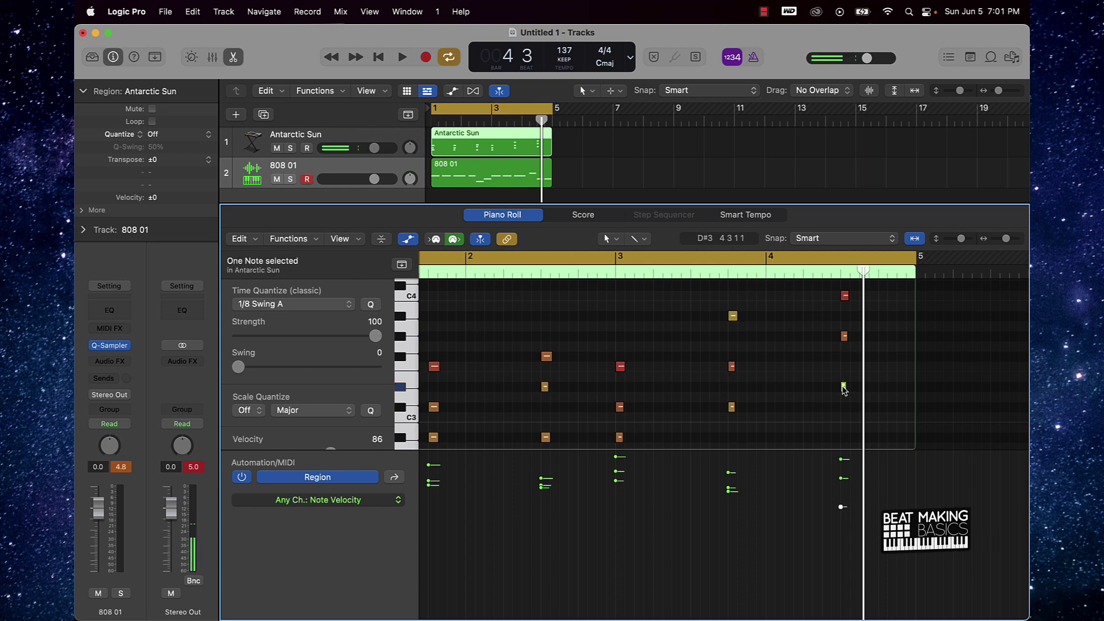
drag(844, 389, 844, 368)
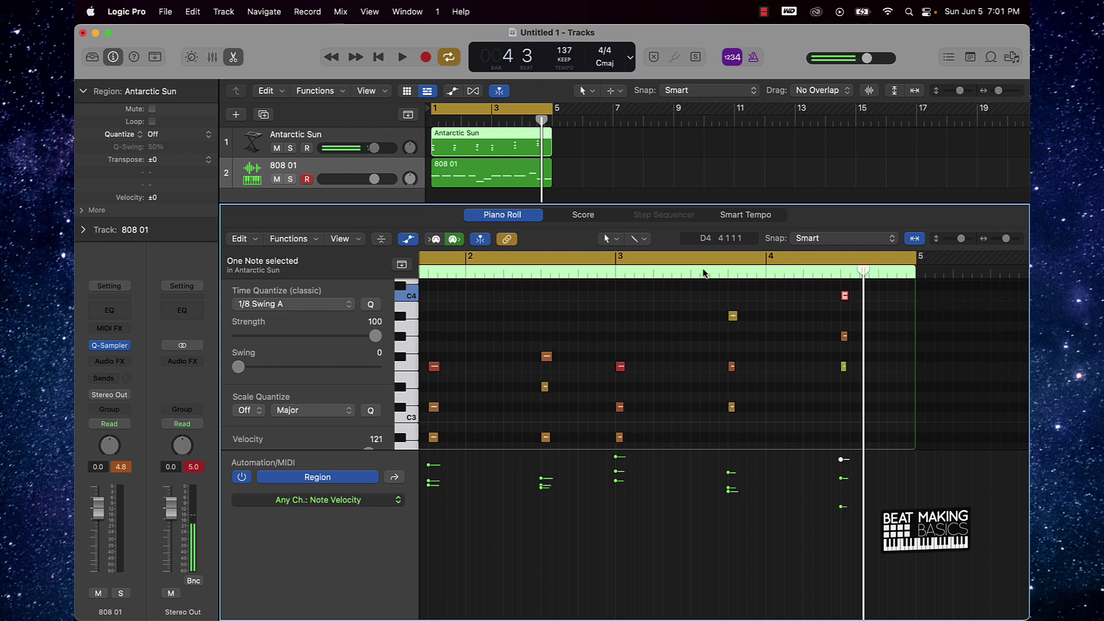
key(space)
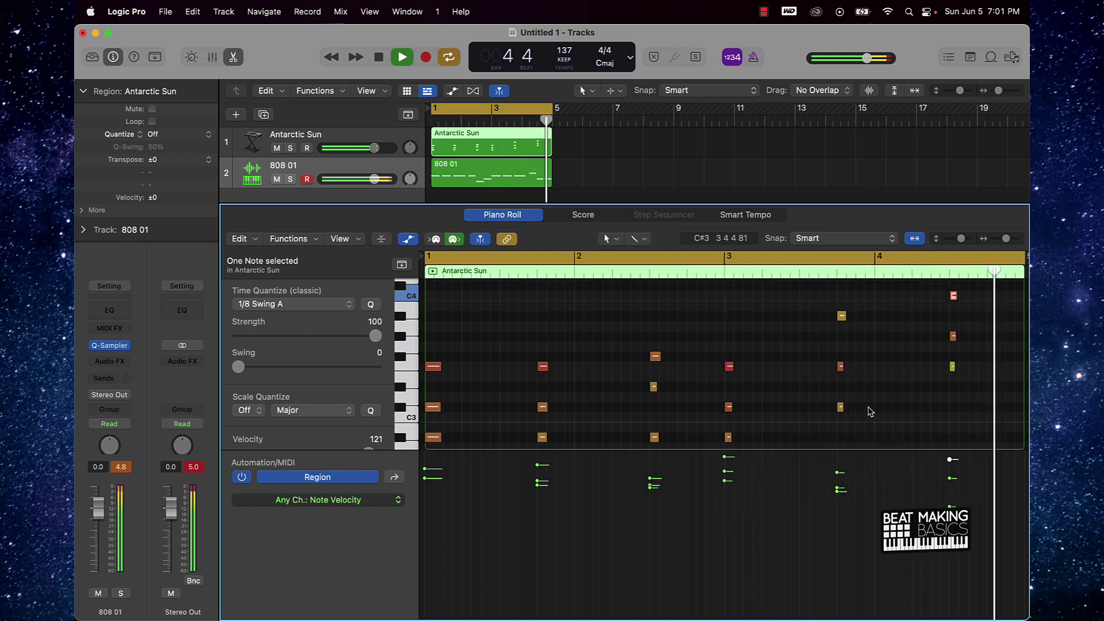
key(space)
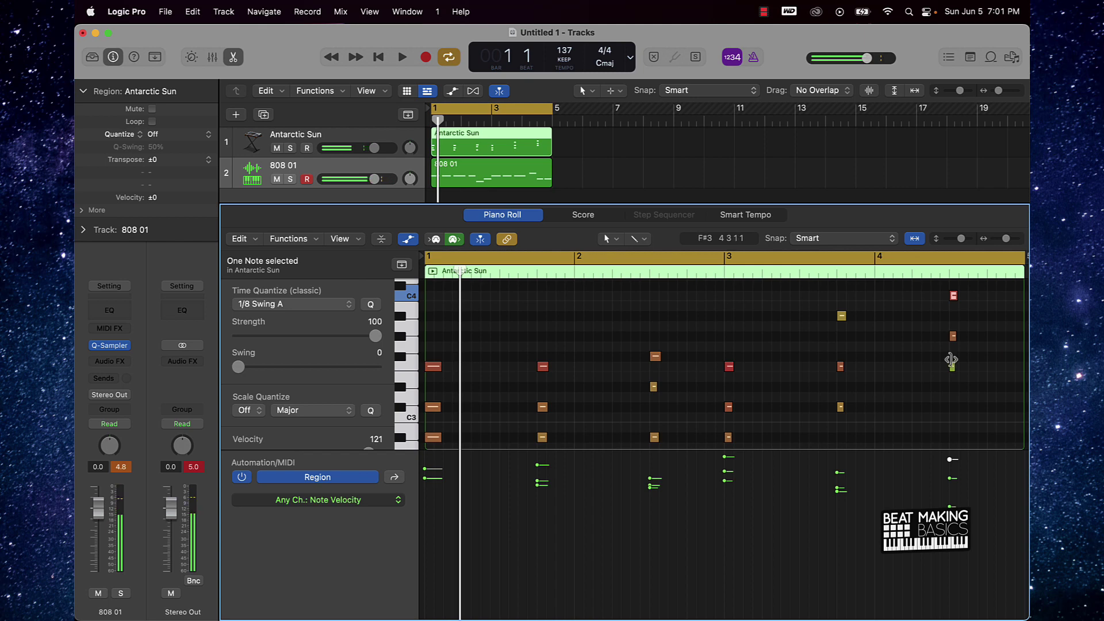
Lower the final chord's top note an octave to C3, play back the end of the loop, and close the Piano Roll.
drag(953, 297, 953, 418)
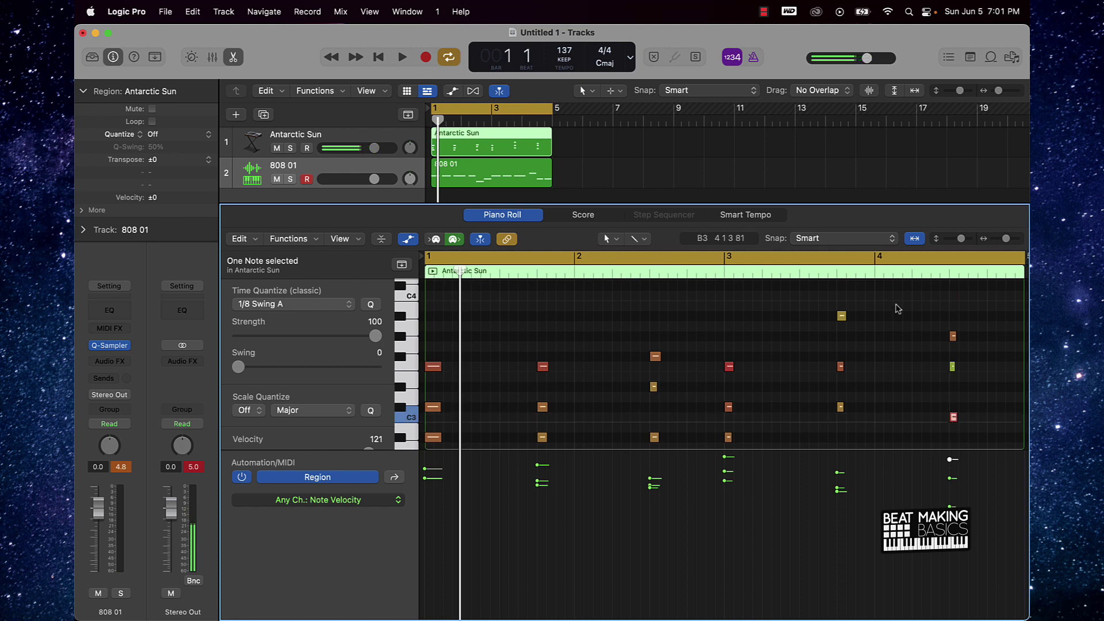
click(825, 275)
key(space)
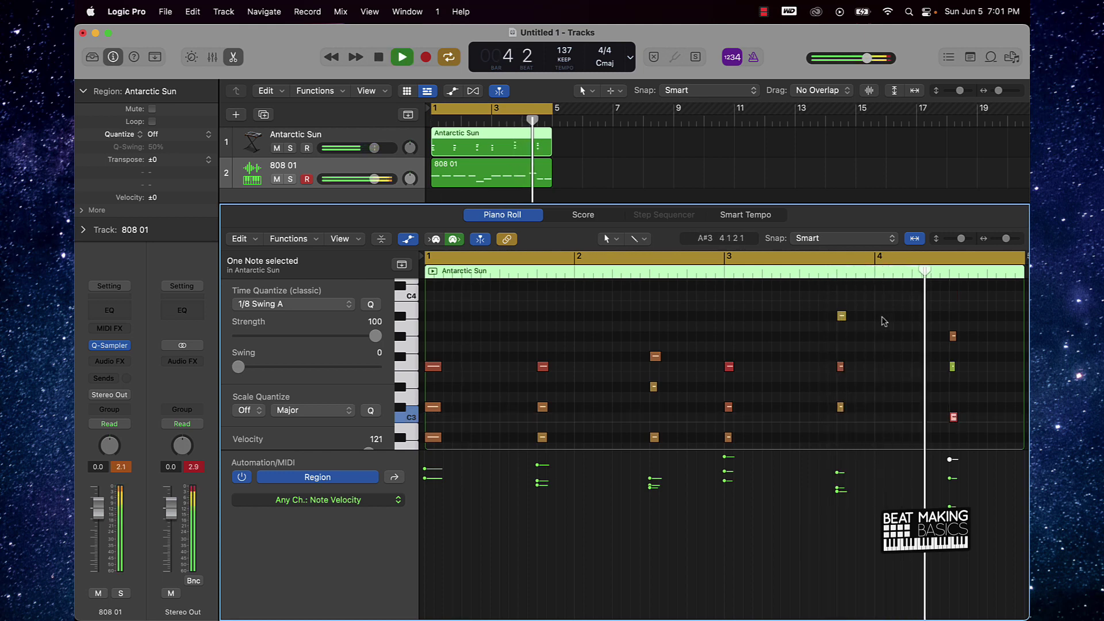
key(space)
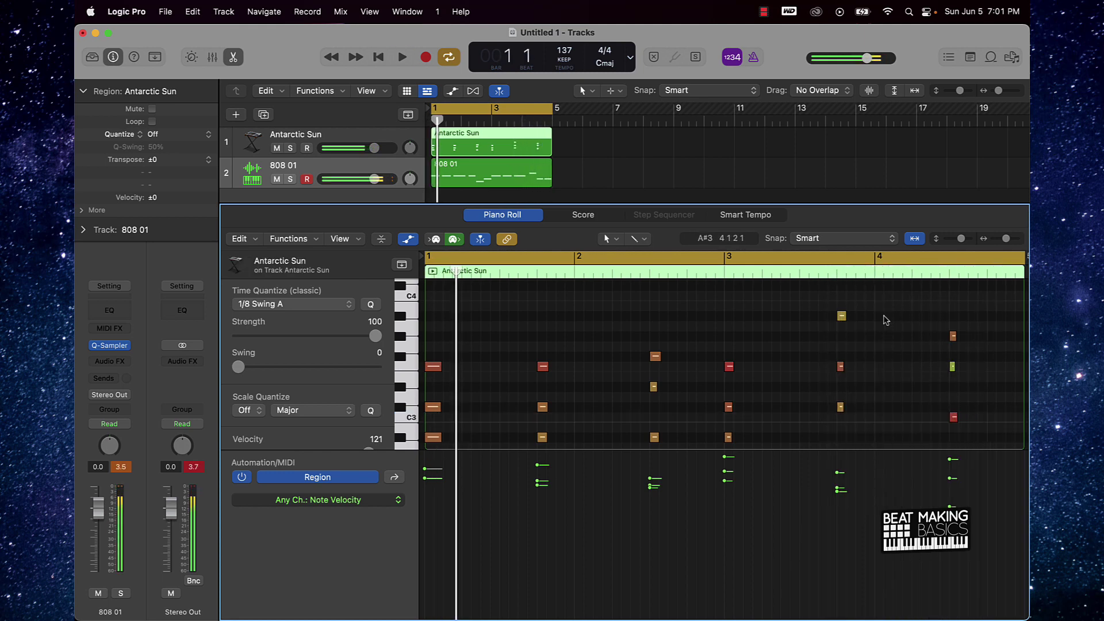
key(e)
click(809, 302)
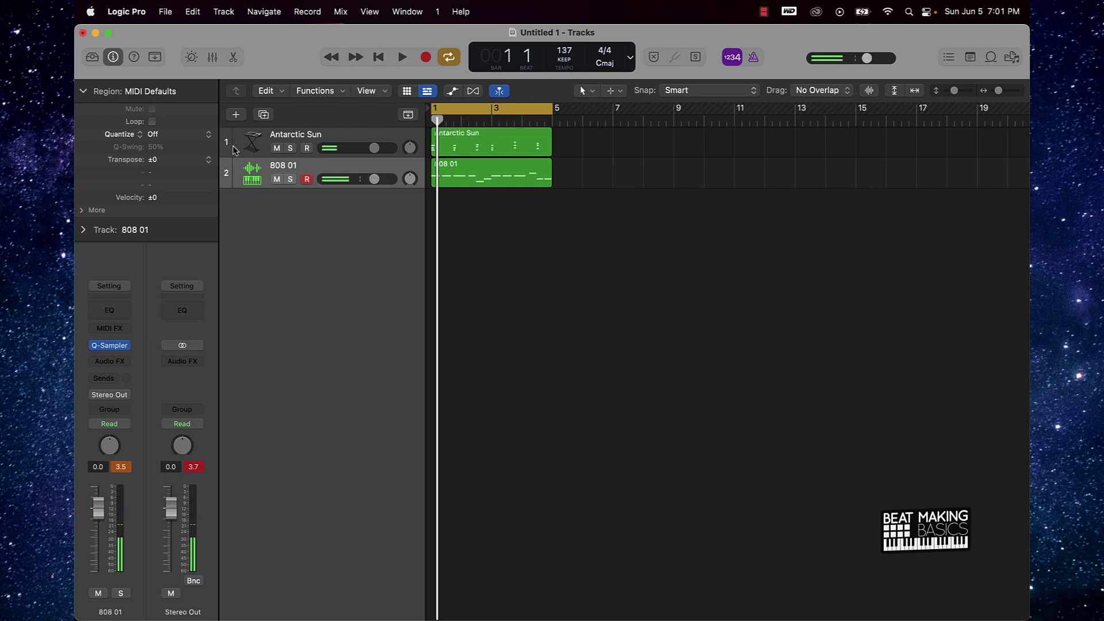
Add a third software instrument track with Quick Sampler (Single Sample), and load its Clap Trap preset.
click(237, 115)
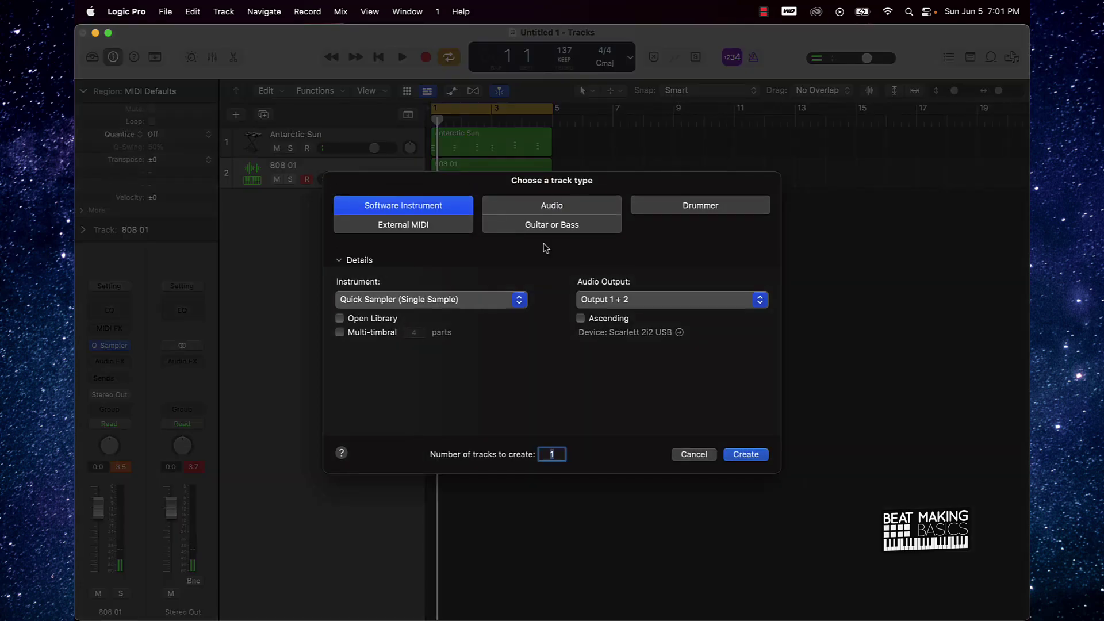
click(745, 454)
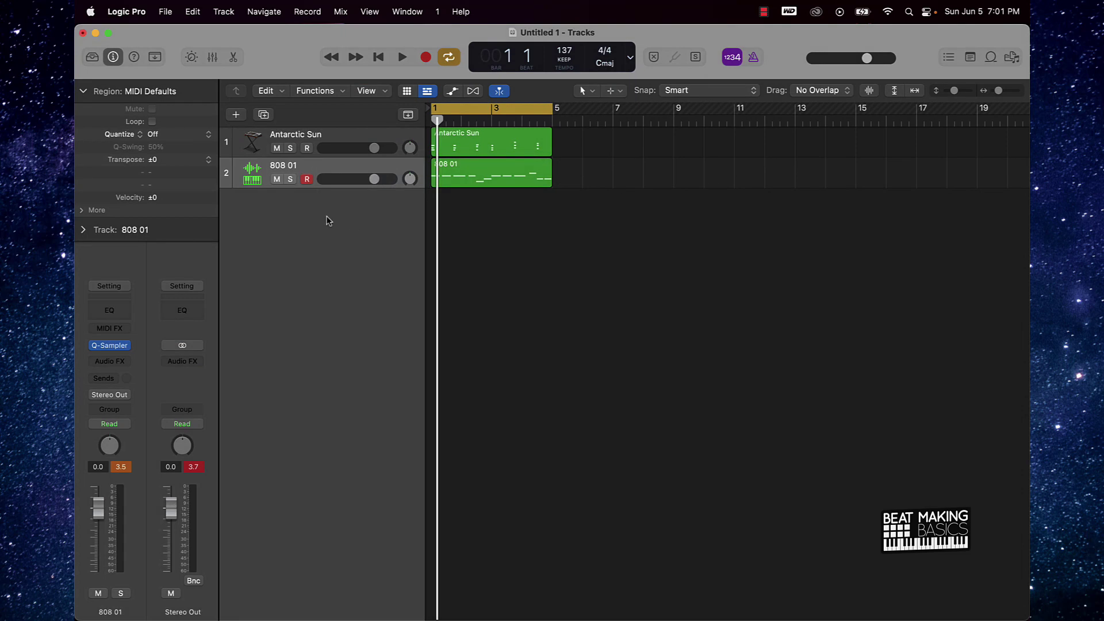
click(482, 230)
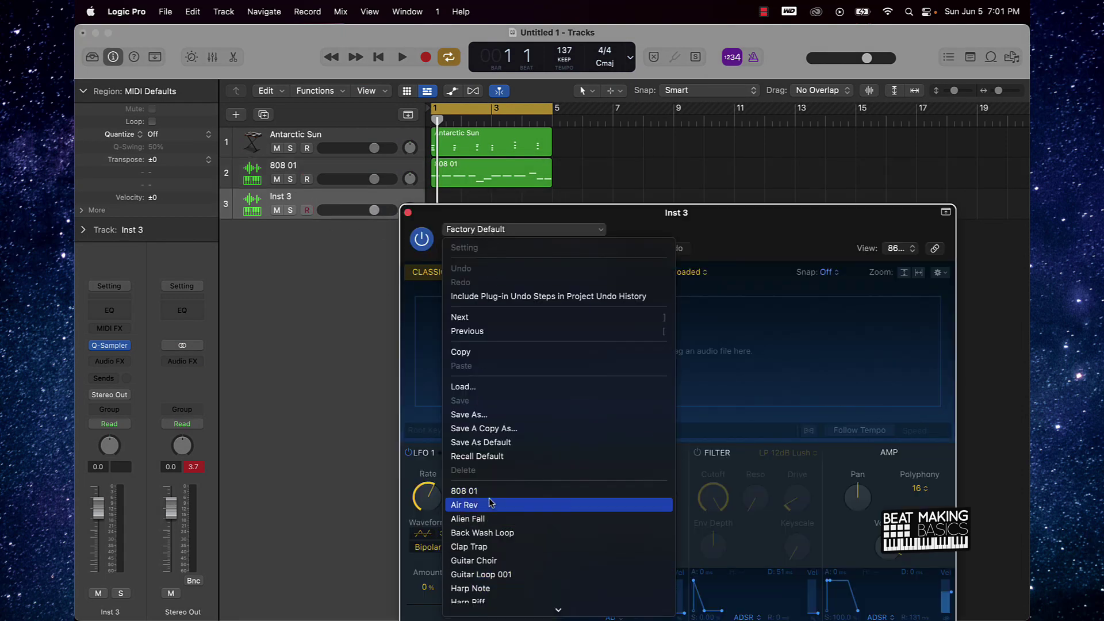
scroll(508, 590, down, 3)
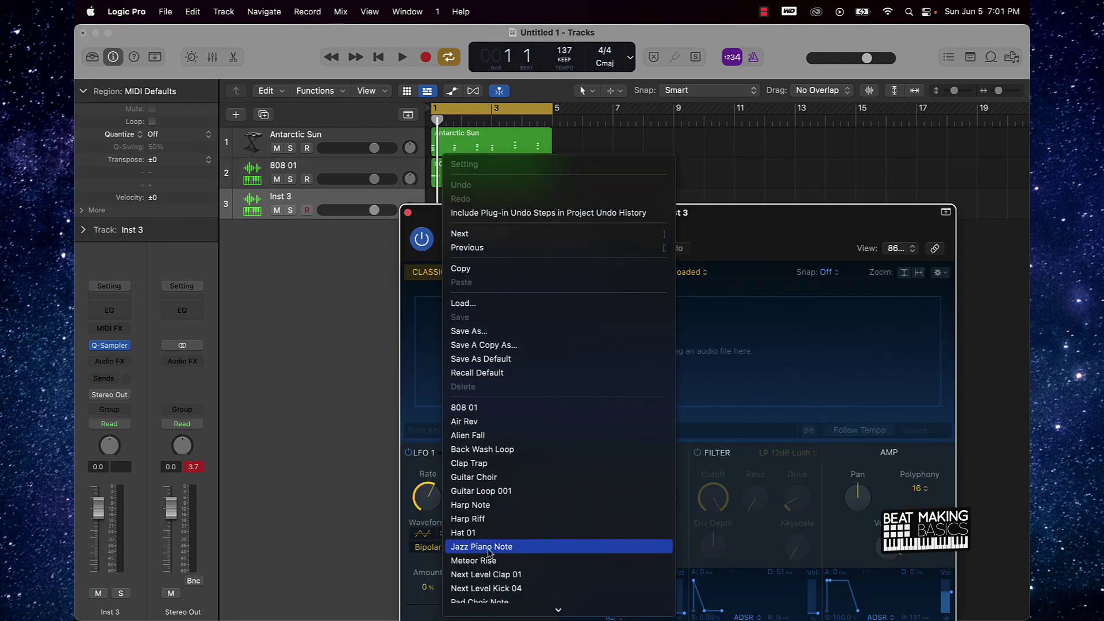
click(481, 467)
click(408, 213)
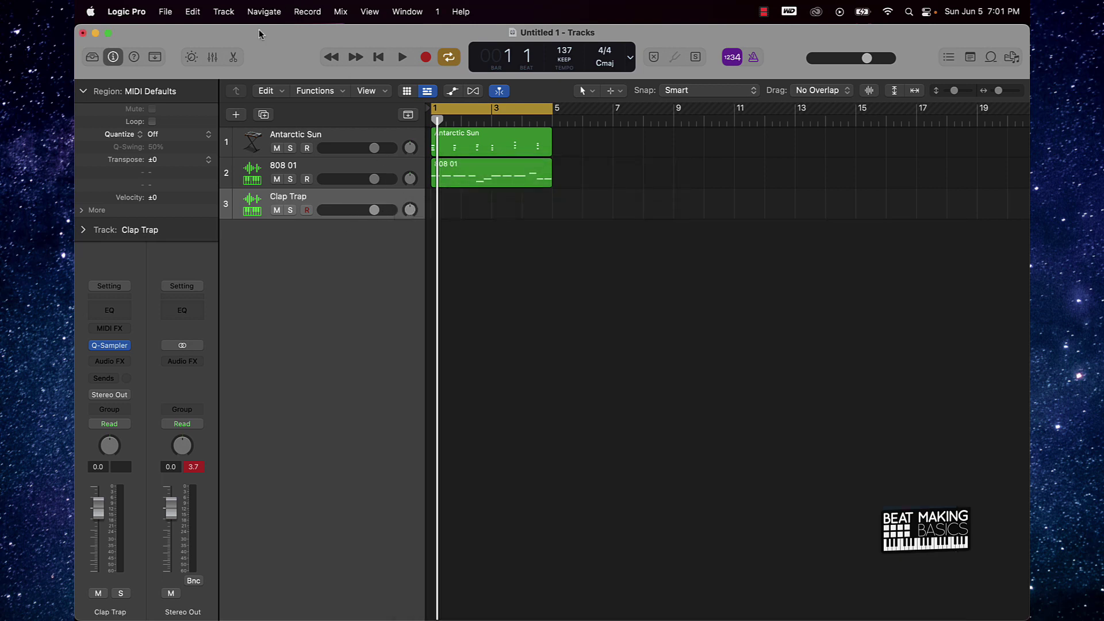
Create a 16-step clap pattern on the Clap Trap track with step 9 switched on, and play back the loop.
click(233, 58)
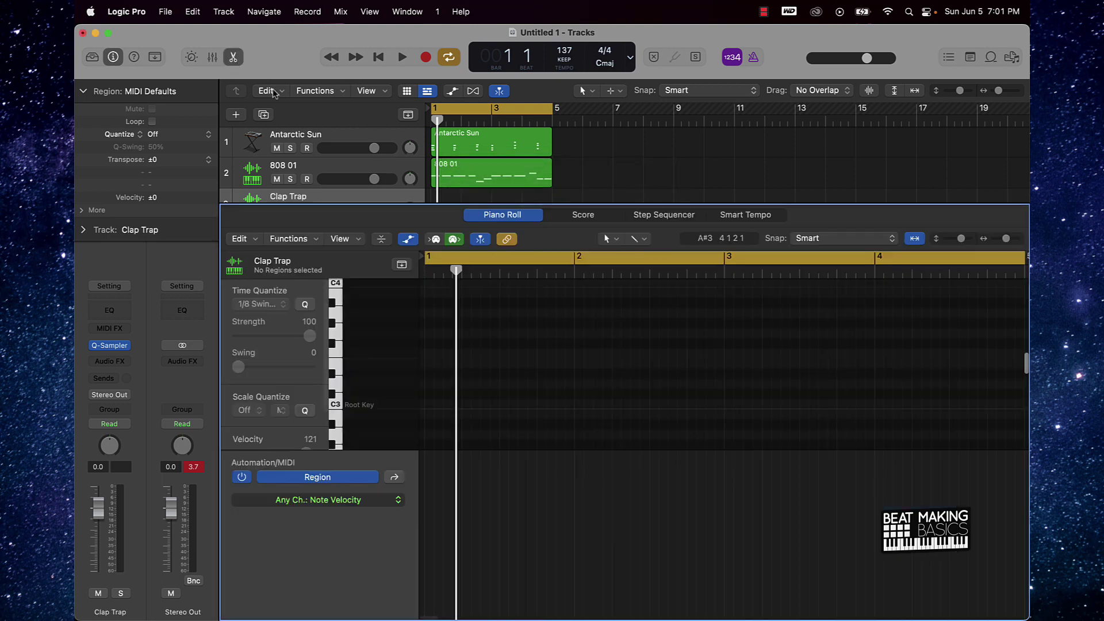
click(664, 214)
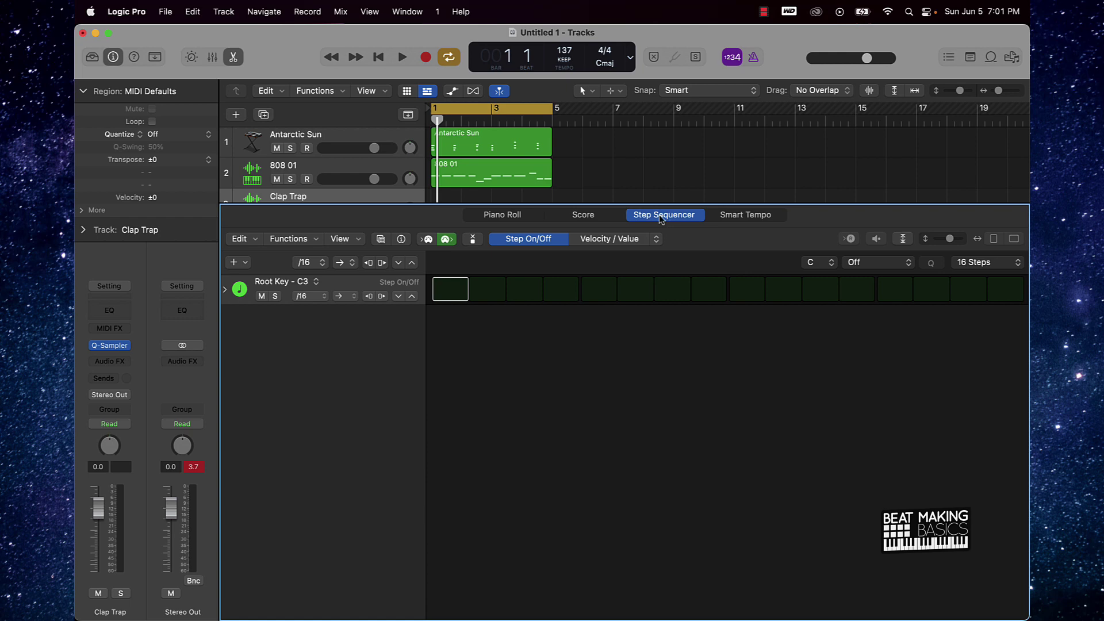
click(745, 290)
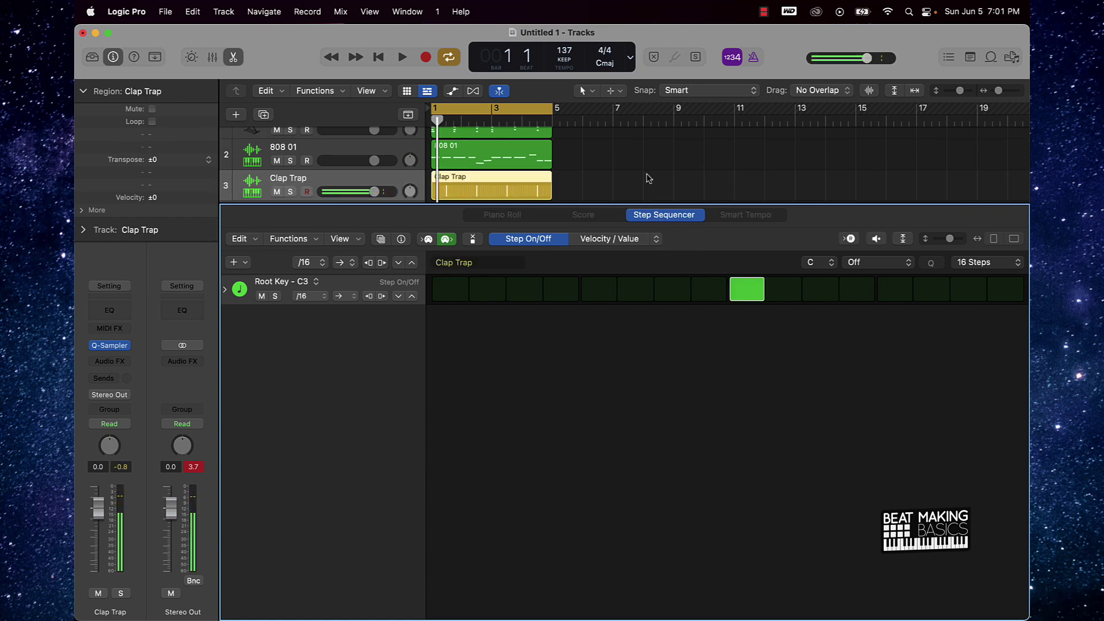
key(p)
key(space)
key(p)
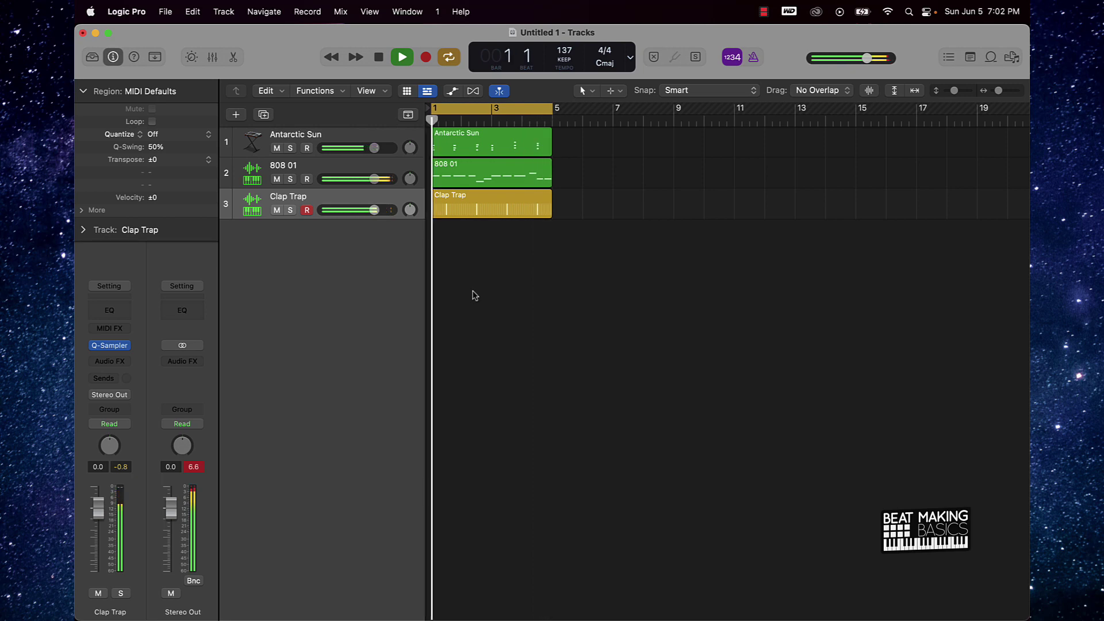
key(space)
Shorten the last D#3 note of the 808 01 region, and add a short D#3 note right after it.
double_click(509, 175)
scroll(889, 373, right, 5)
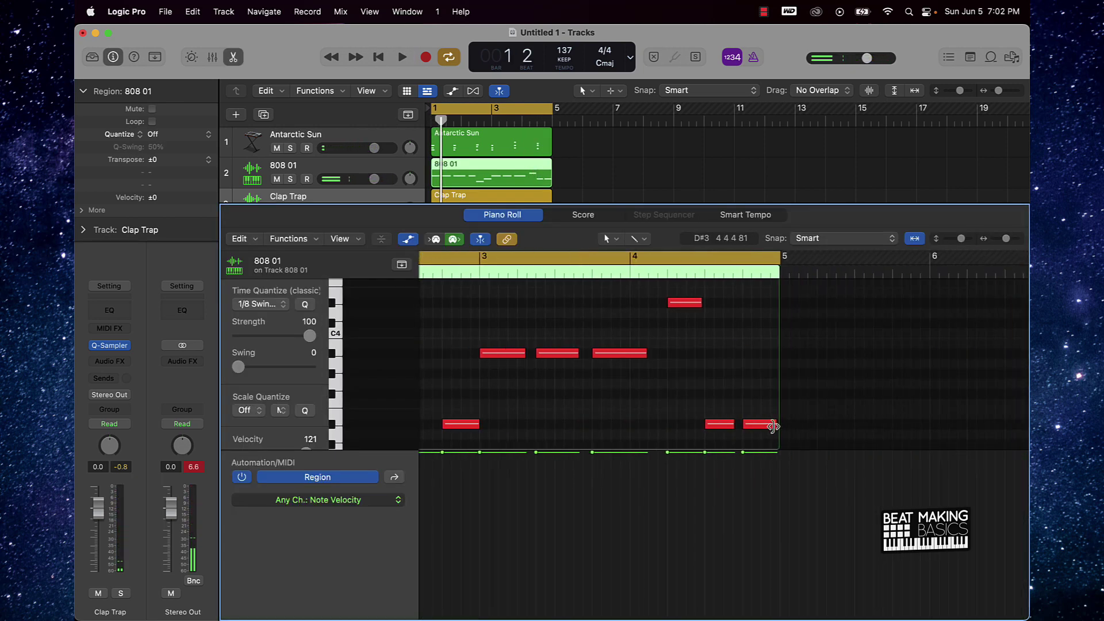
drag(773, 426, 755, 426)
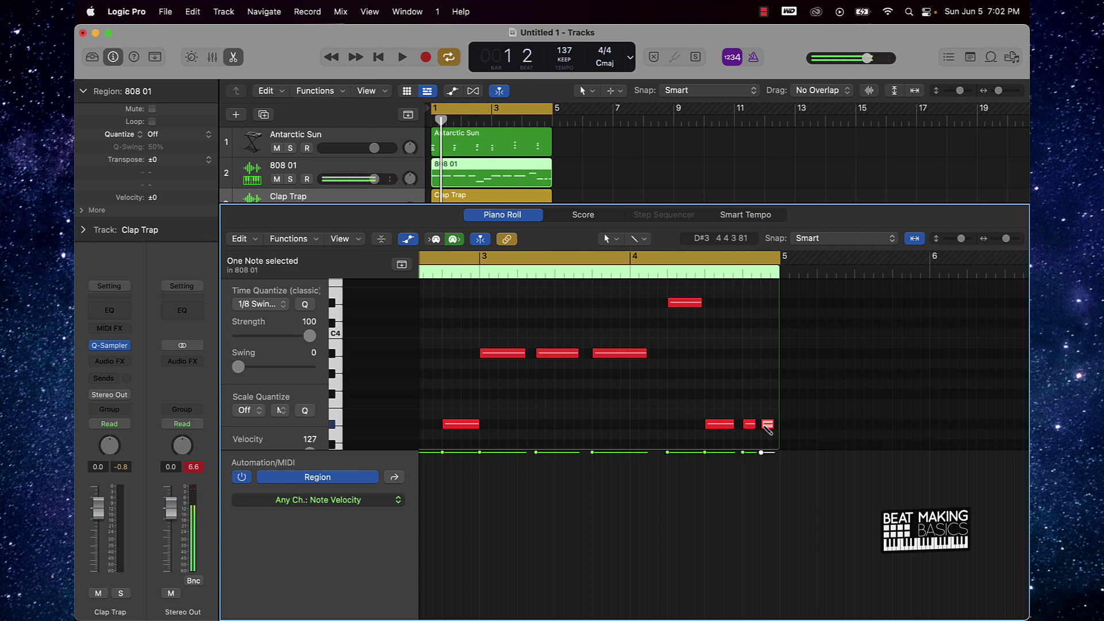
Shorten the A#3 note at the start of bar 3 in the 808 01 region, and place a short repeat at 3 1 2.
scroll(731, 418, left, 7)
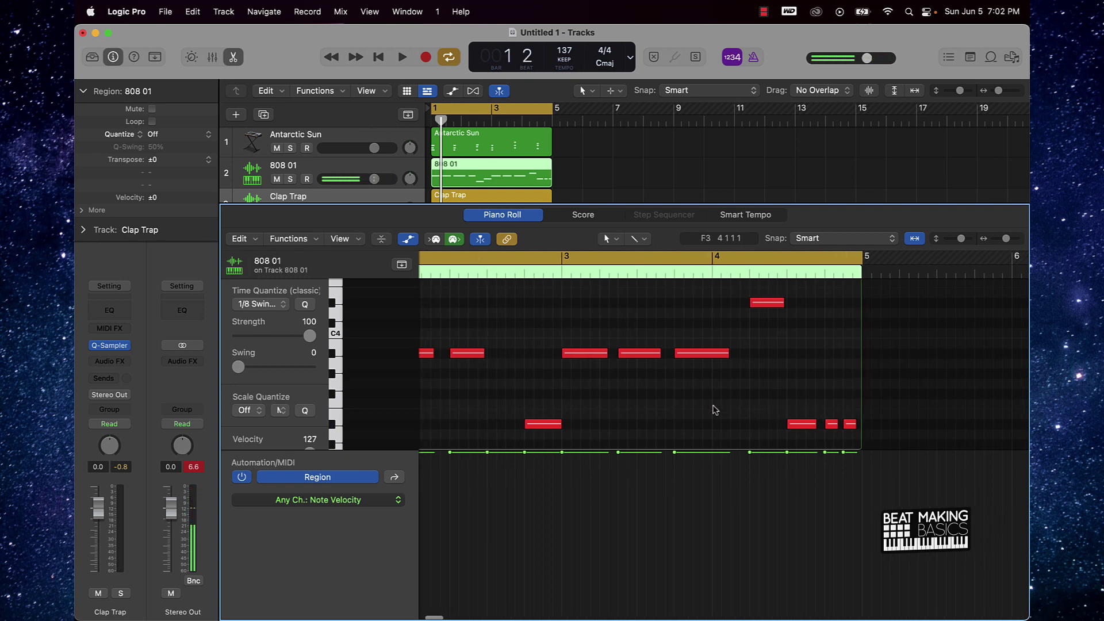
drag(735, 354, 711, 355)
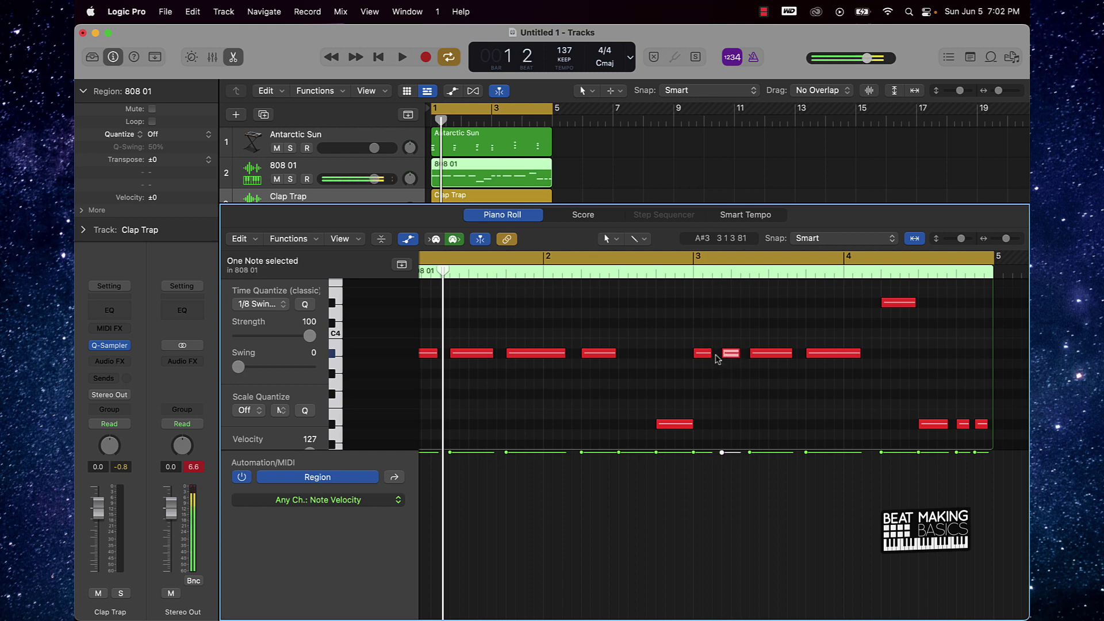
drag(711, 355, 706, 356)
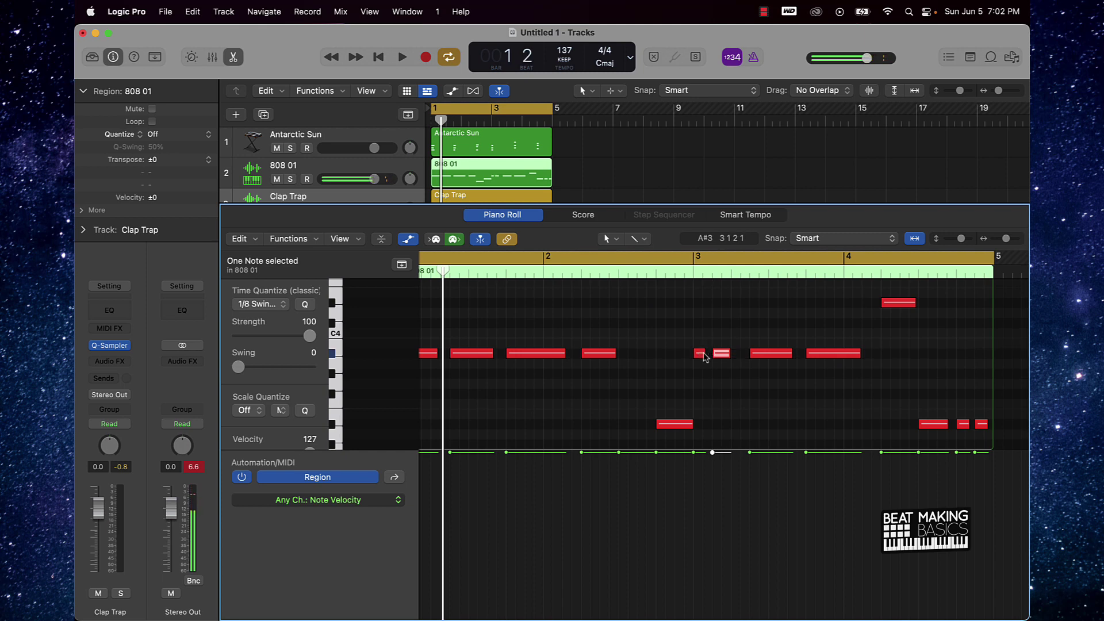
Shorten the 808 A#3 note on beat 2 of bar 2, add a short repeat after it, and play back the loop.
click(741, 410)
drag(613, 361, 592, 358)
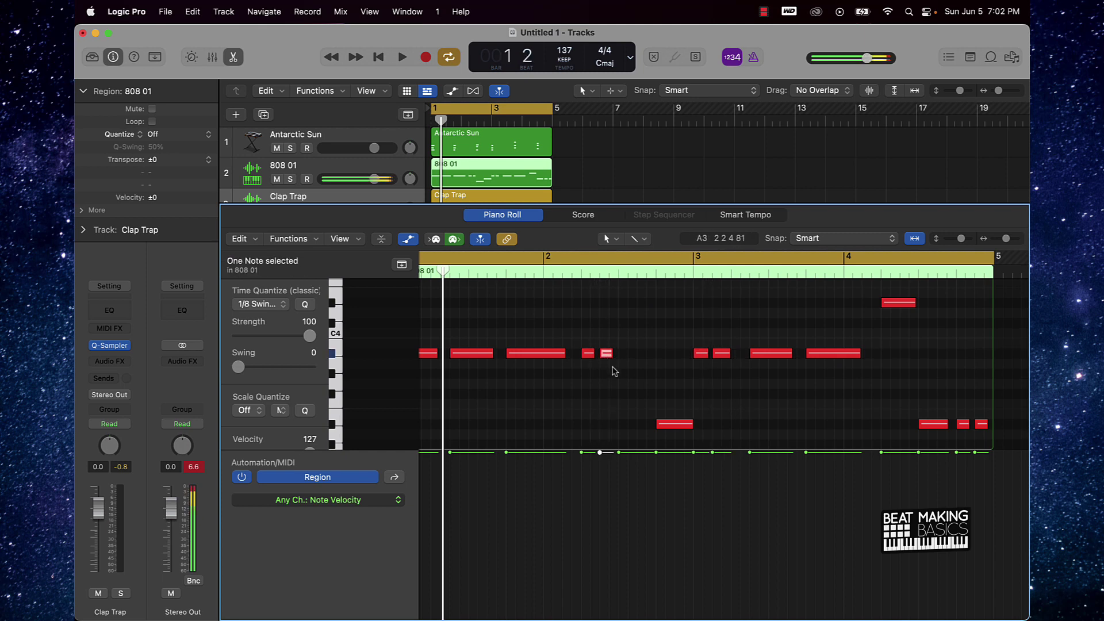
key(space)
click(637, 375)
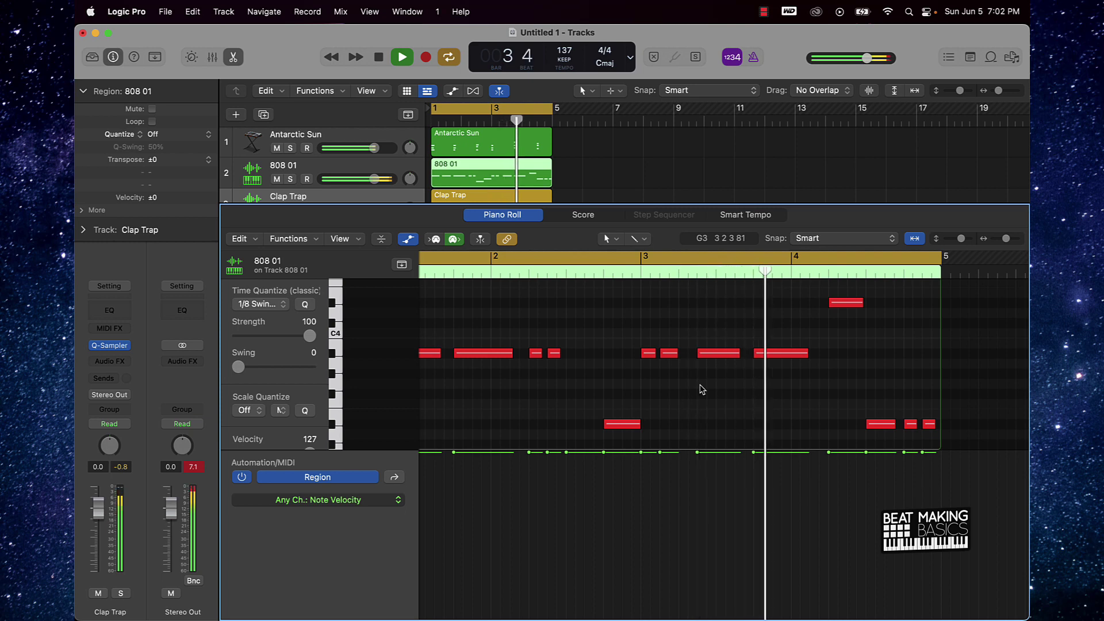
key(space)
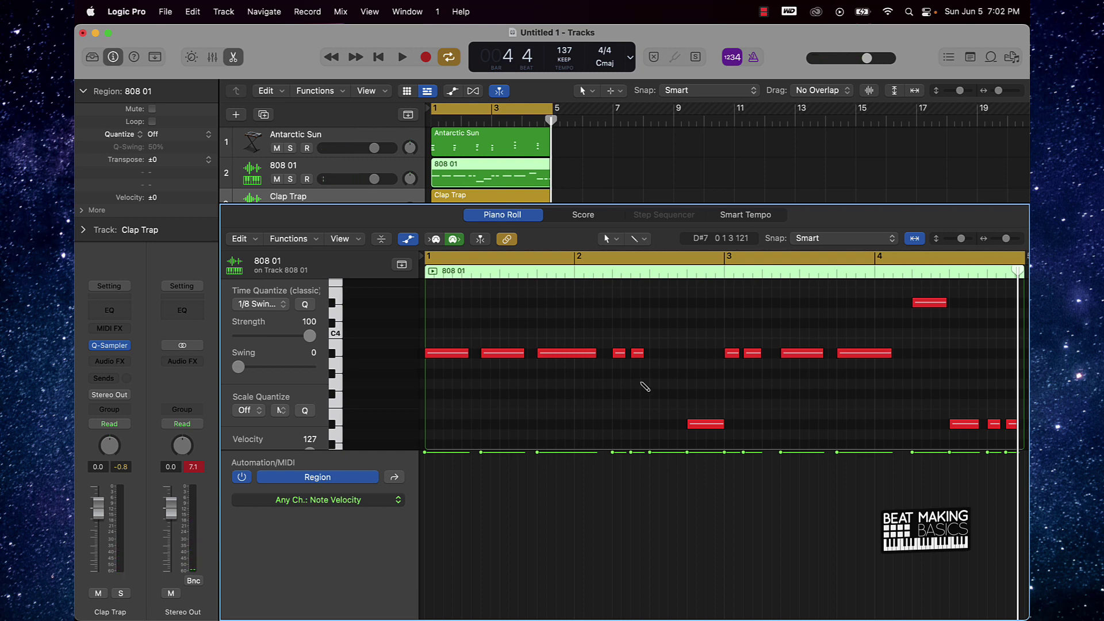
Extend every note in the 808 01 region to the following note with Force Legato, play the loop, and close the editor.
key(super+a)
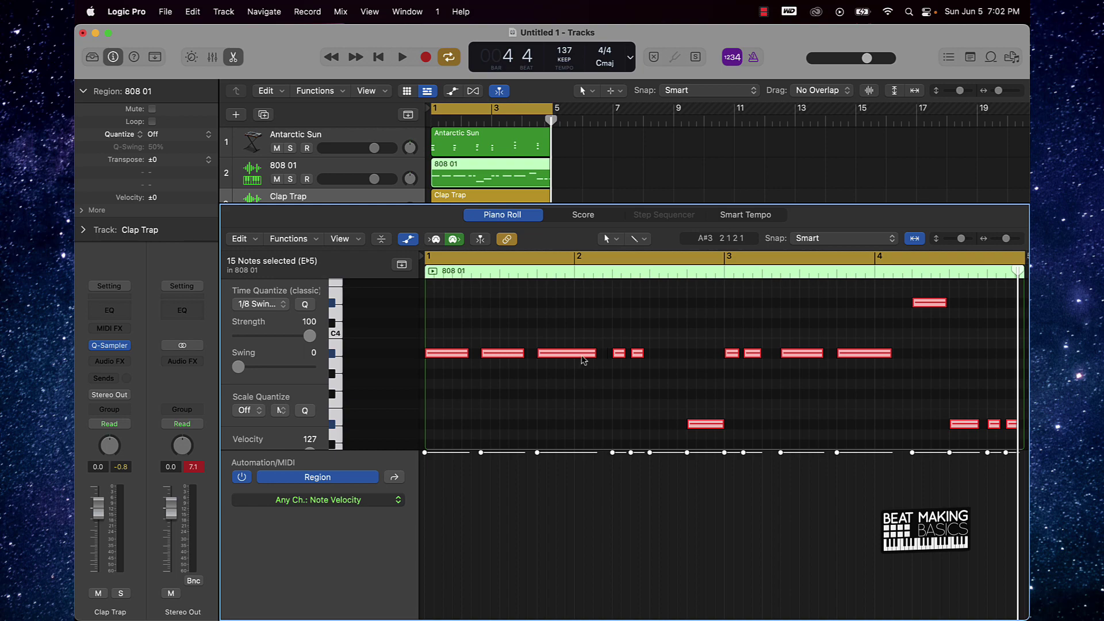
right_click(578, 356)
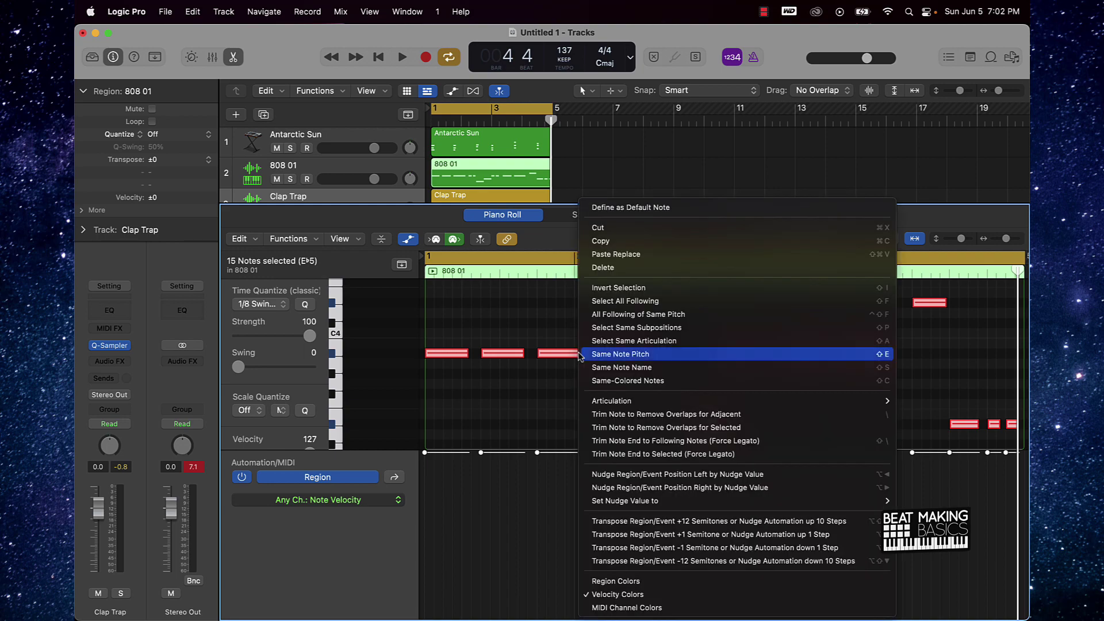
click(684, 440)
key(space)
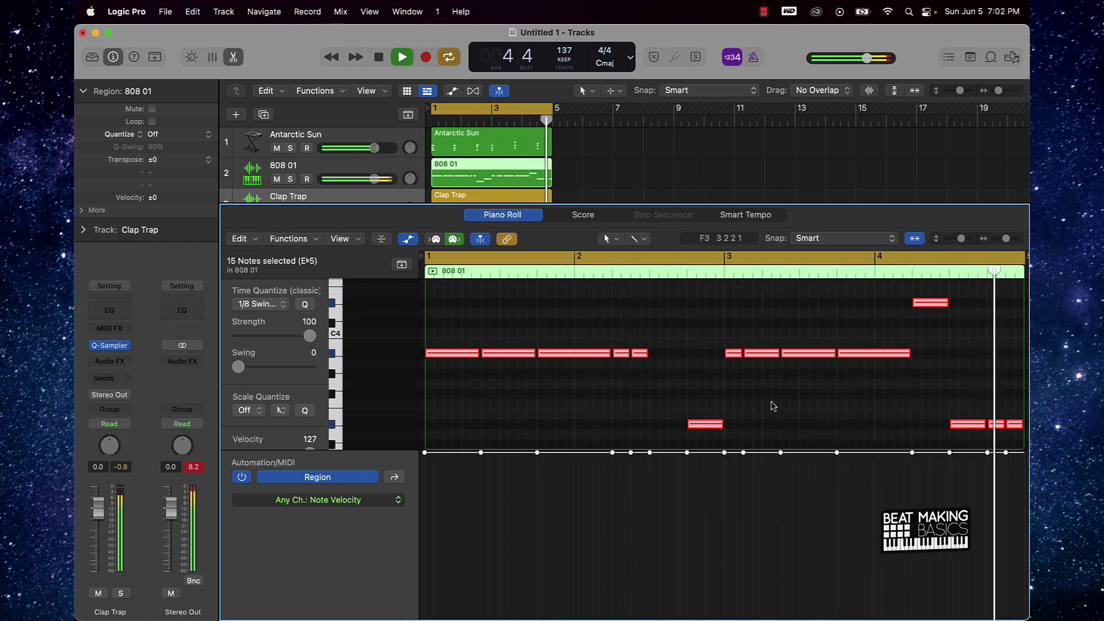
key(p)
click(701, 385)
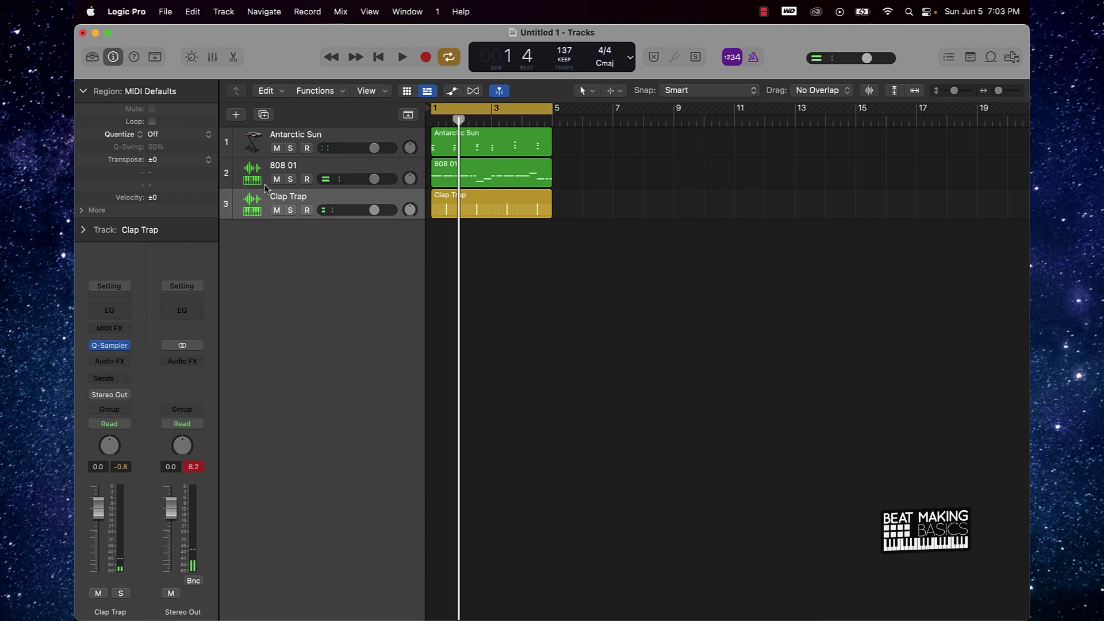
Create a new Quick Sampler instrument track and load the Hat 01 preset into it.
click(235, 115)
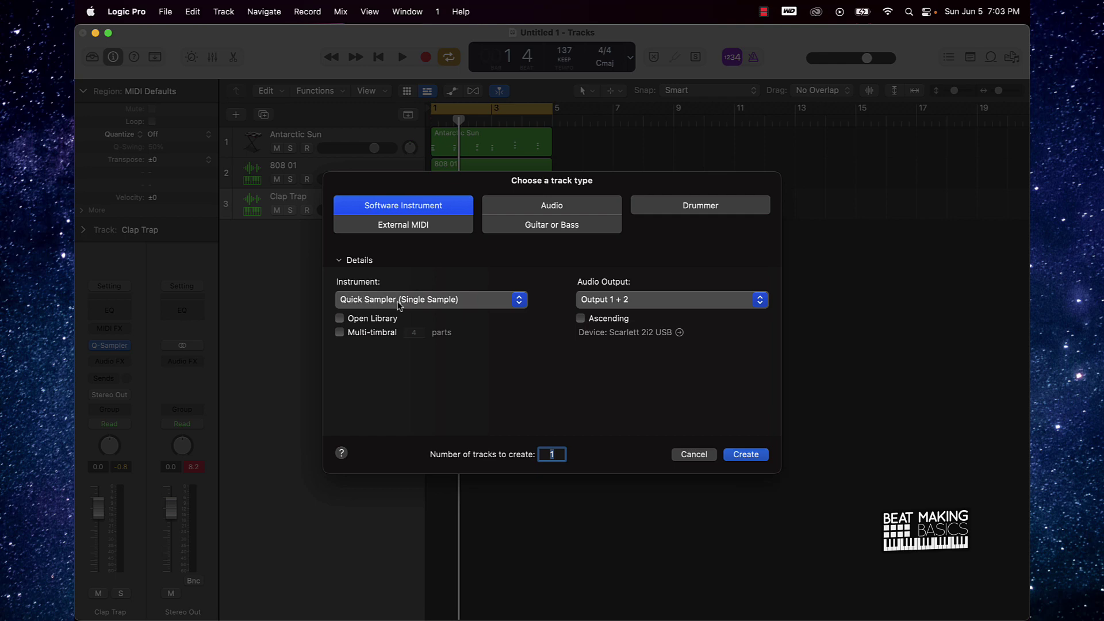
click(761, 458)
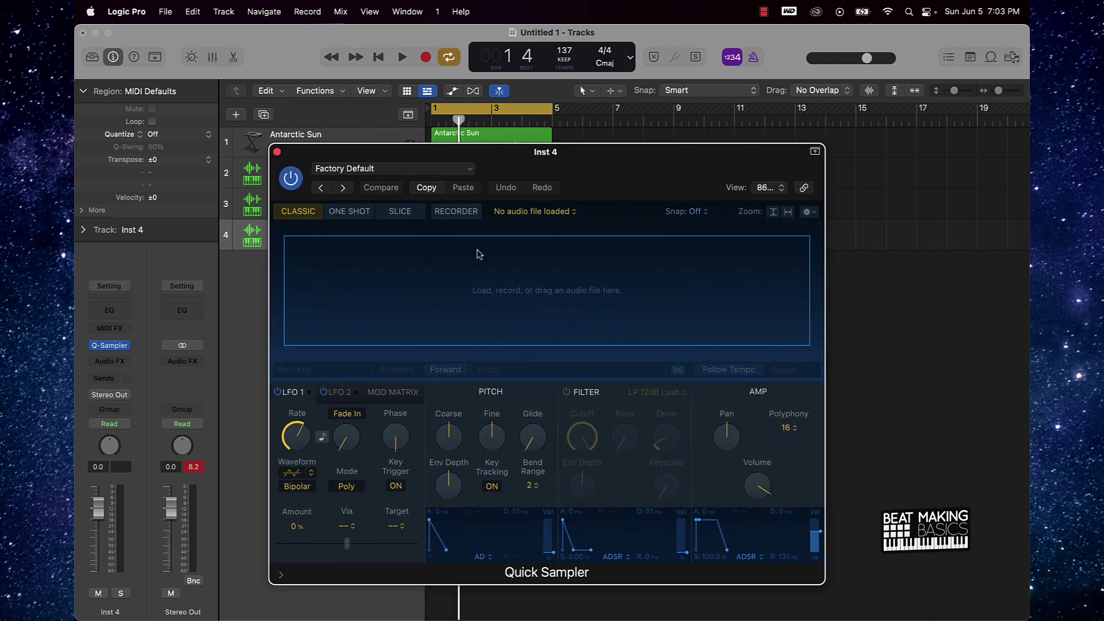
click(391, 170)
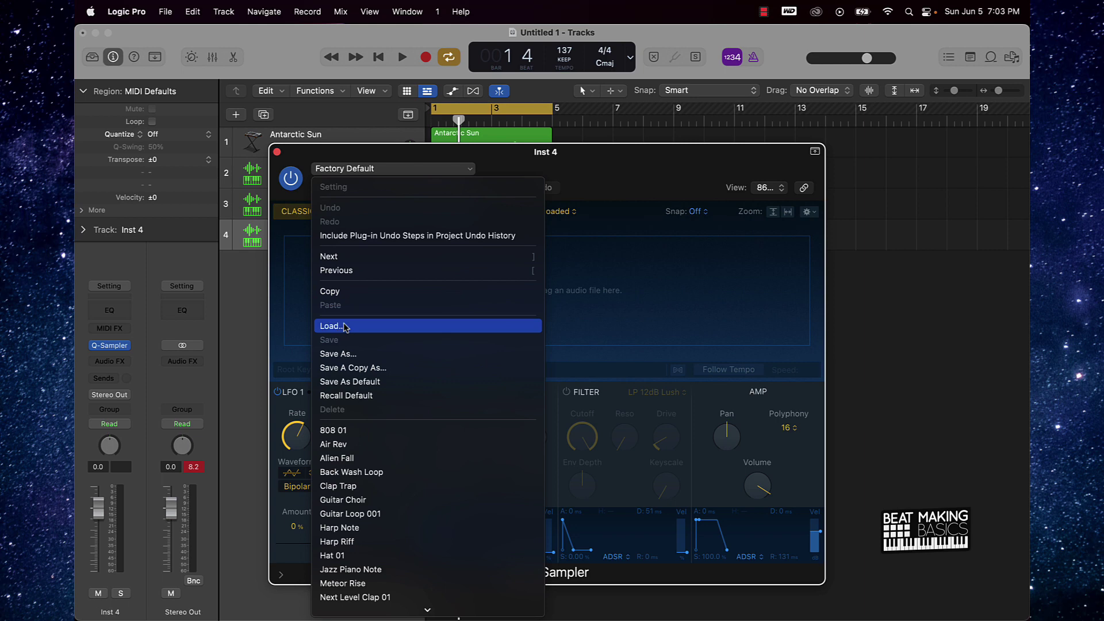
scroll(376, 504, down, 3)
scroll(374, 494, down, 5)
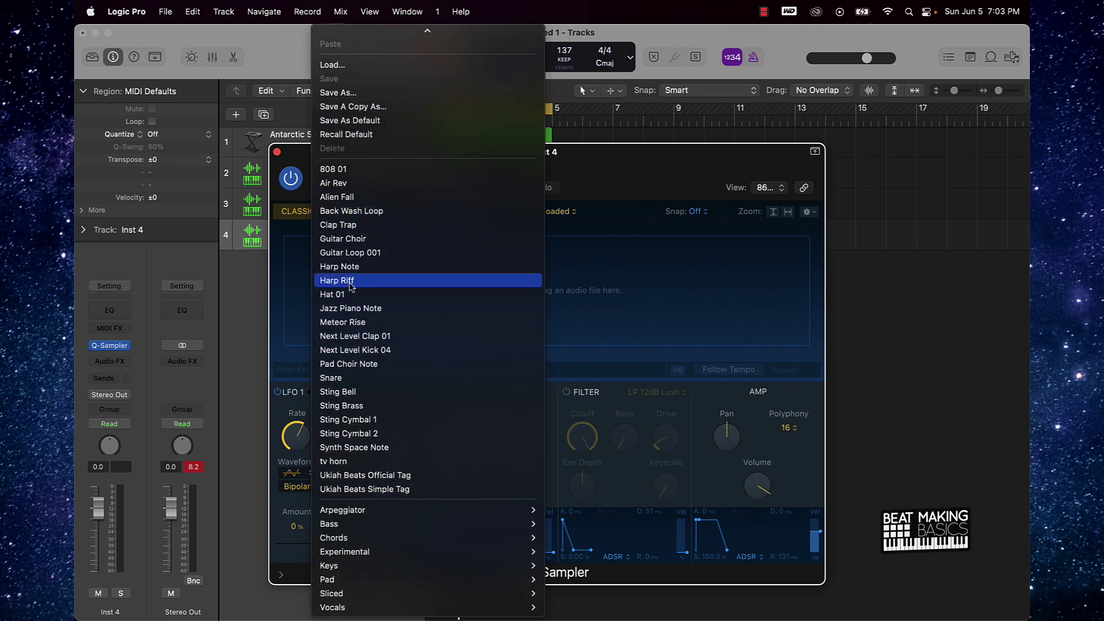
click(347, 292)
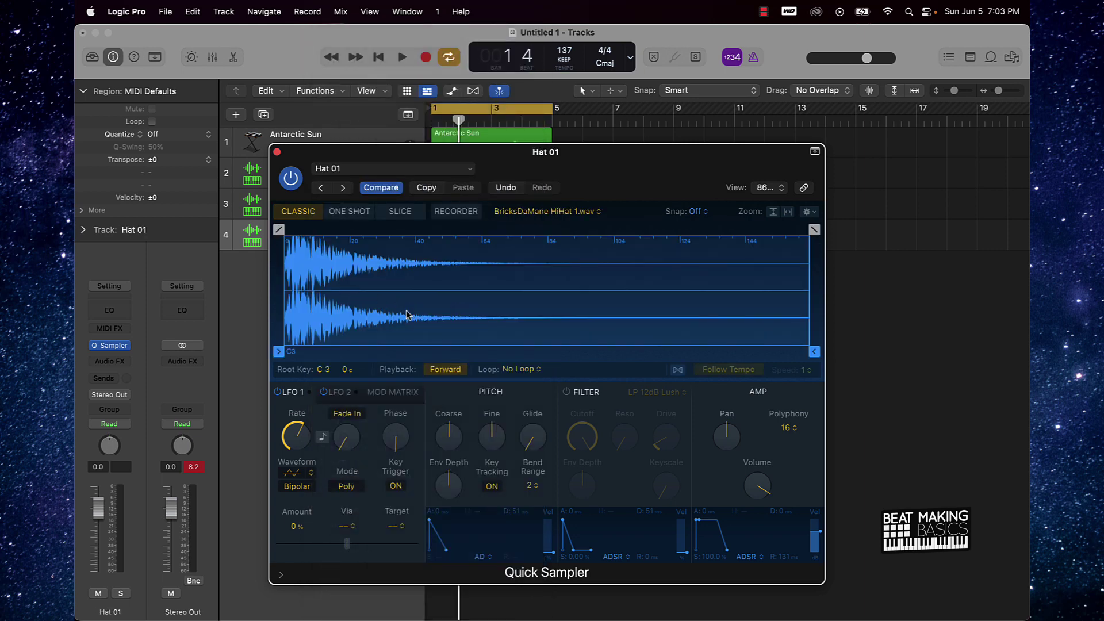
drag(603, 183, 549, 166)
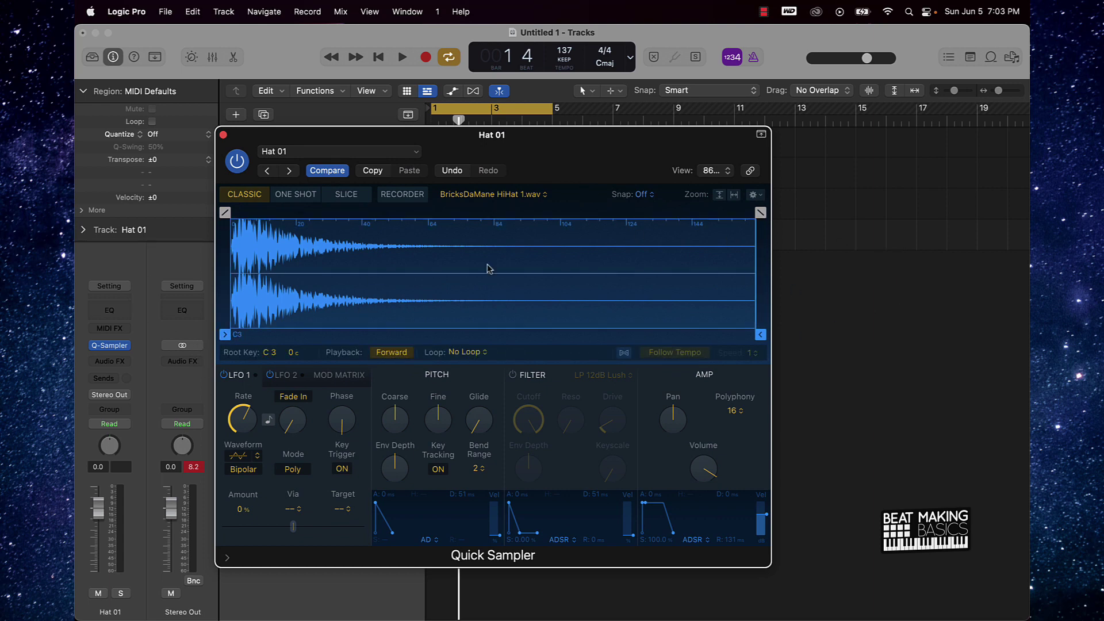
click(223, 136)
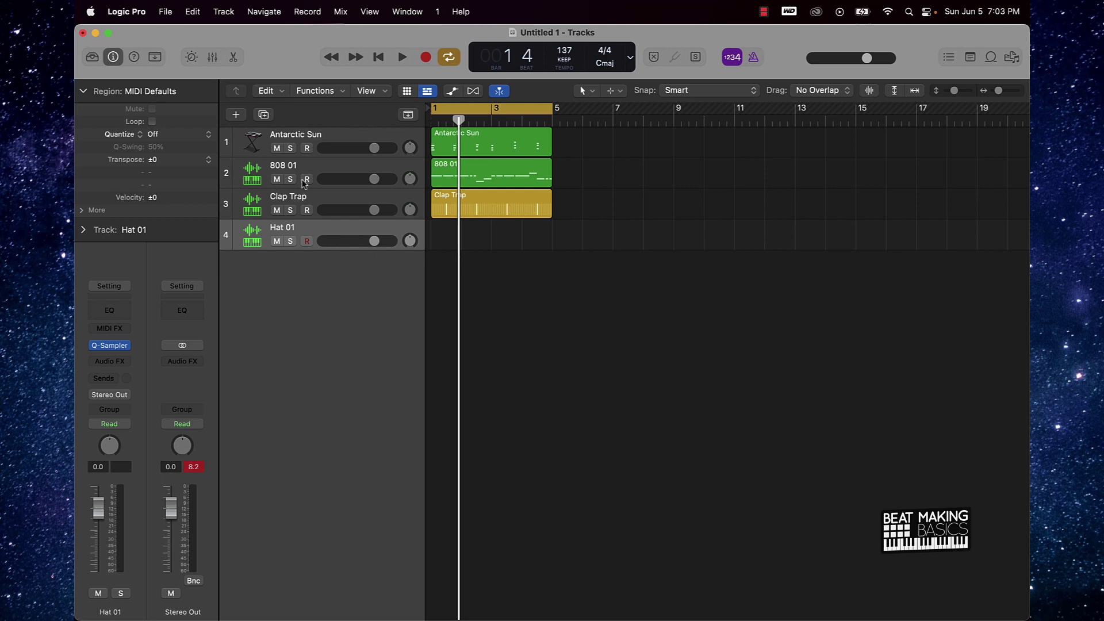
Create a 16-step hi-hat pattern on the Hat 01 track with steps 1 to 7, 9, 11, 13 and 15 switched on.
key(e)
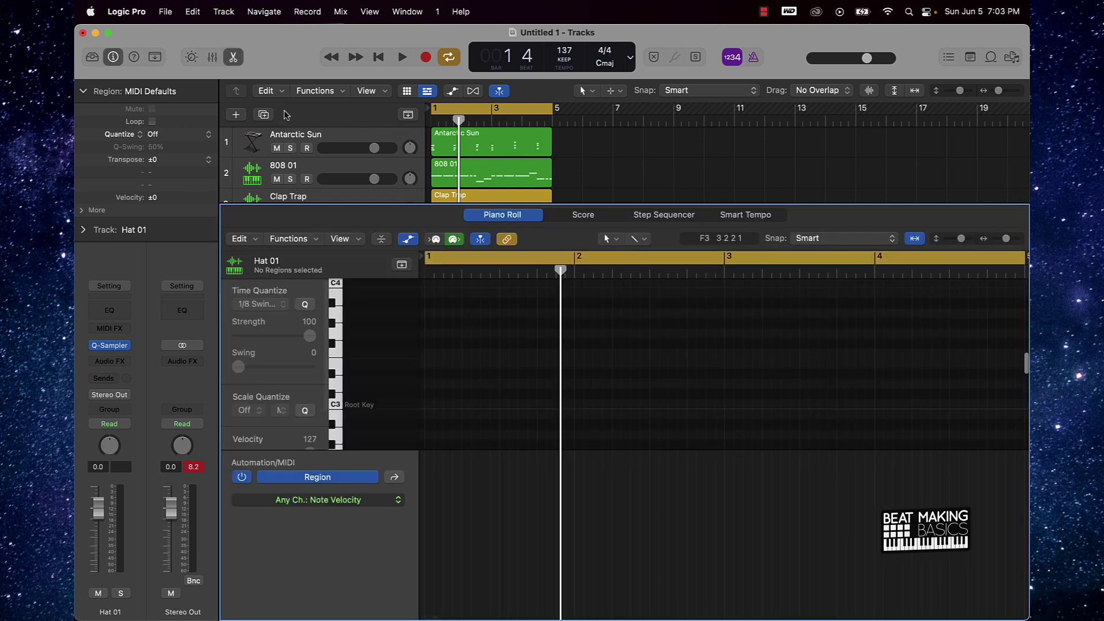
click(664, 215)
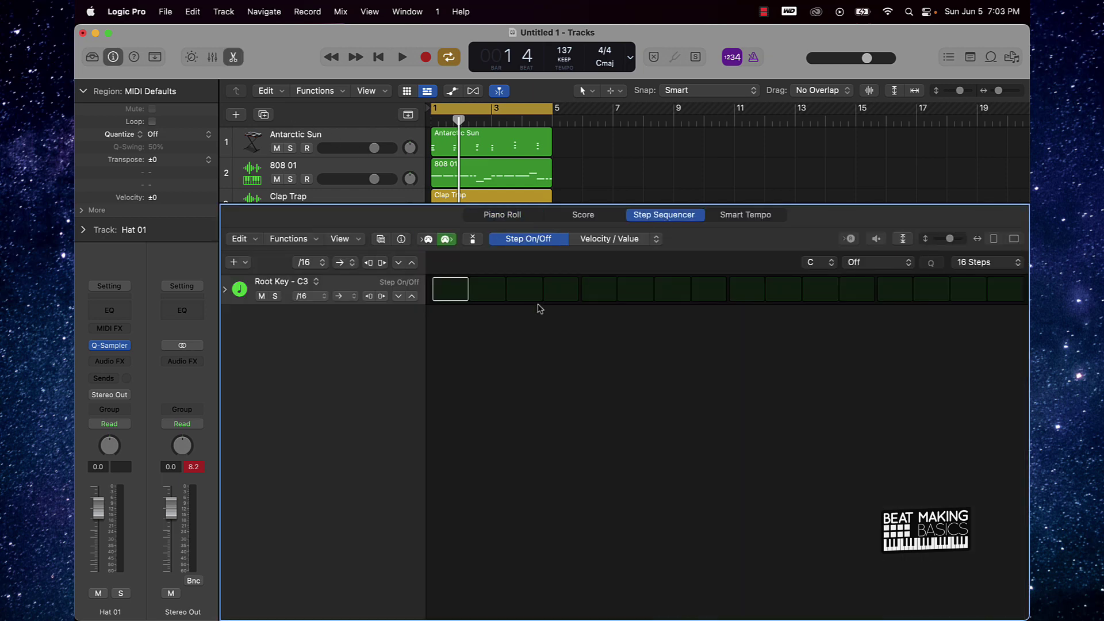
click(450, 289)
drag(485, 297, 662, 297)
click(742, 293)
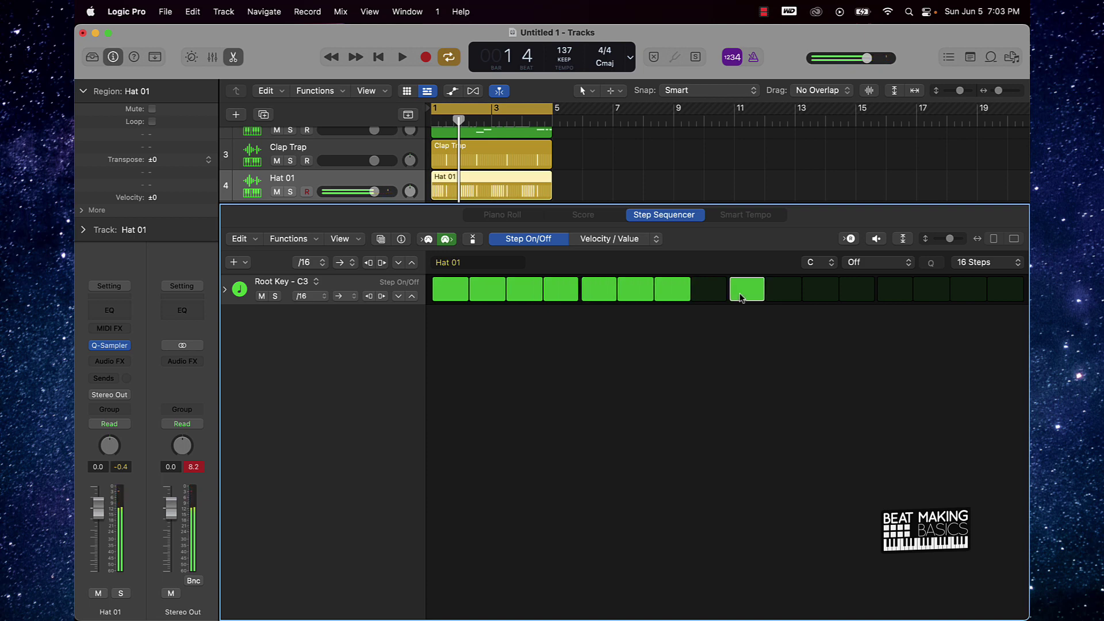
click(834, 295)
mouse_move(903, 296)
mouse_down()
mouse_move(953, 295)
mouse_move(928, 289)
mouse_up()
Extend the Hat 01 pattern to 32 steps and play back the loop.
click(986, 262)
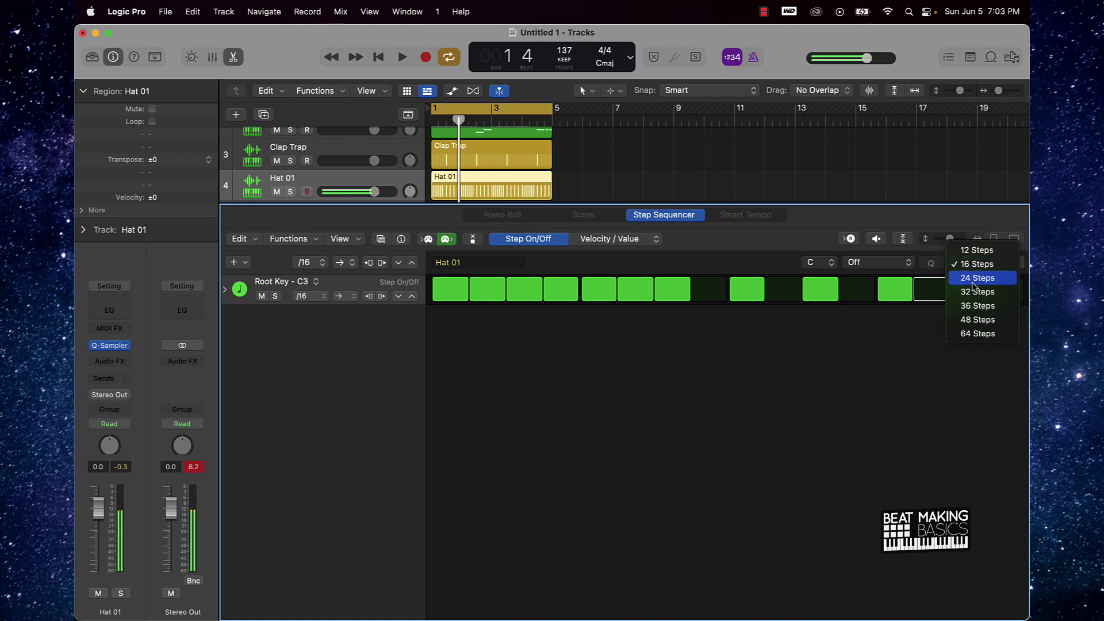
click(955, 292)
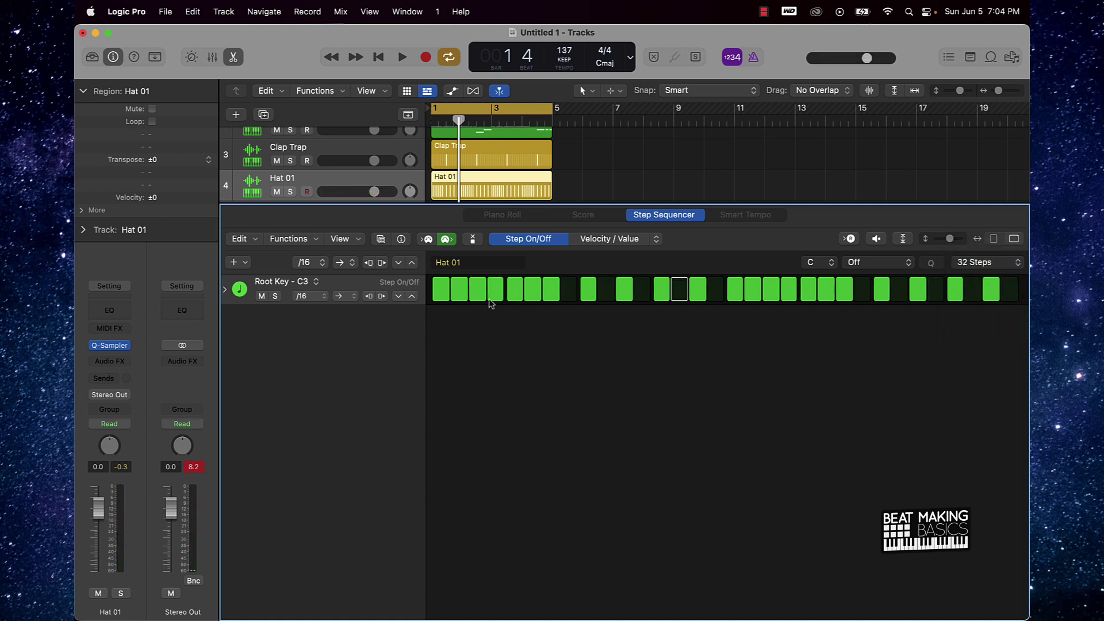
key(space)
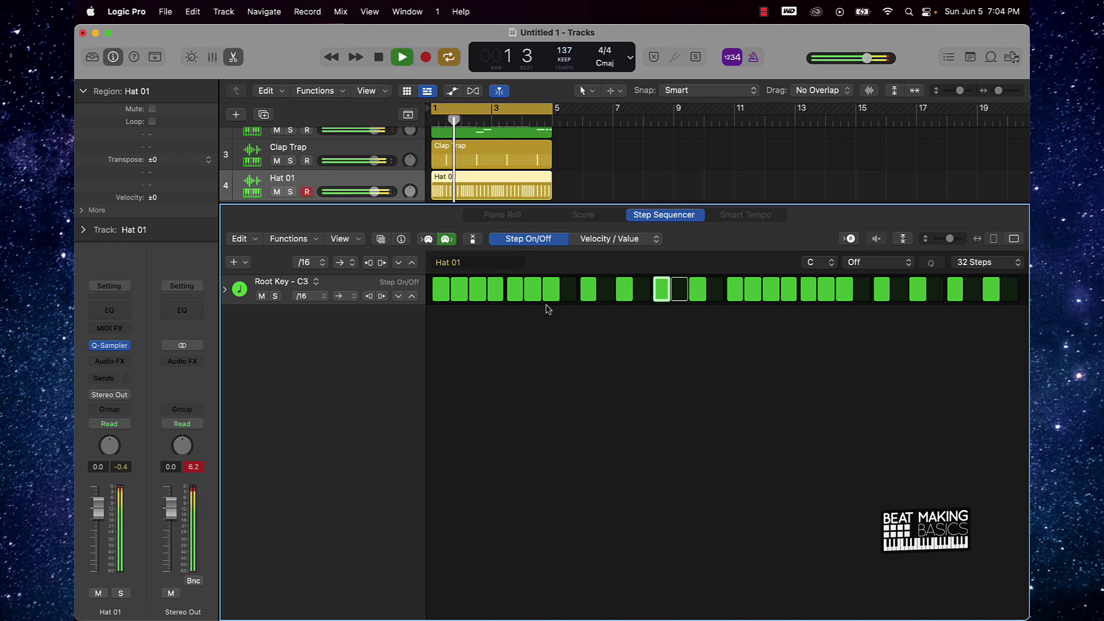
key(space)
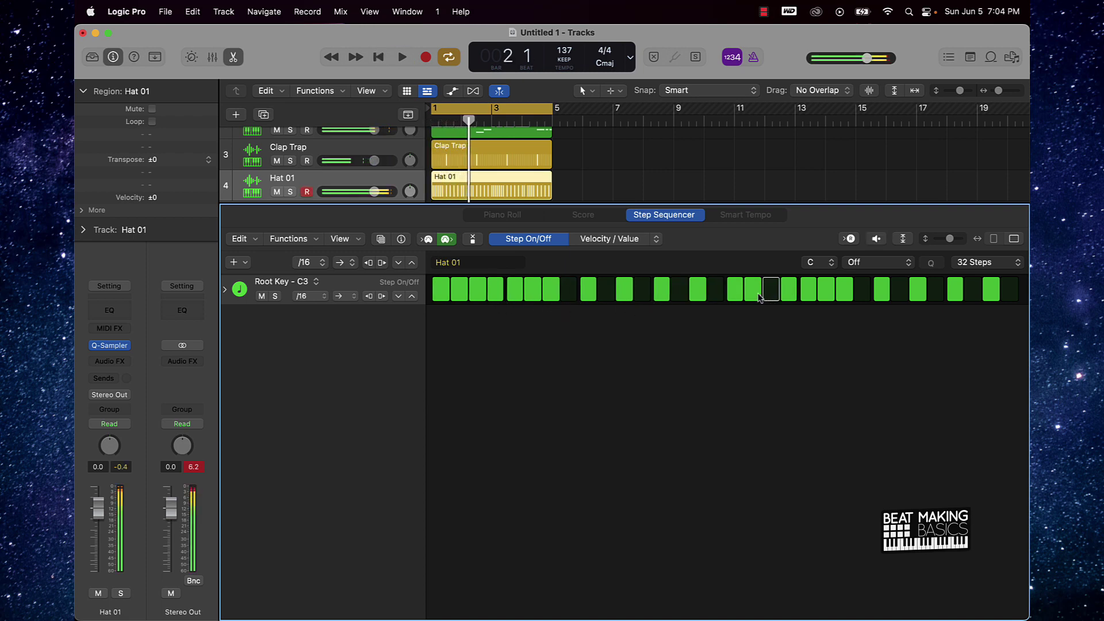
Thin the second half of the hat pattern by switching off steps 18 and 22, keeping step 20 on, and audition the loop.
click(828, 291)
key(space)
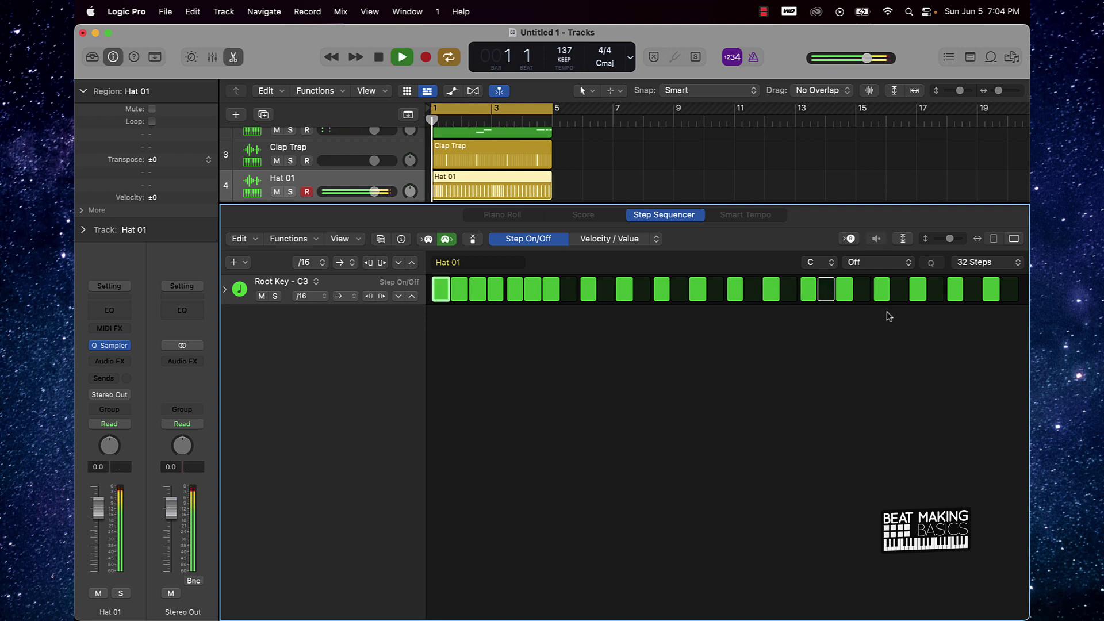
click(788, 290)
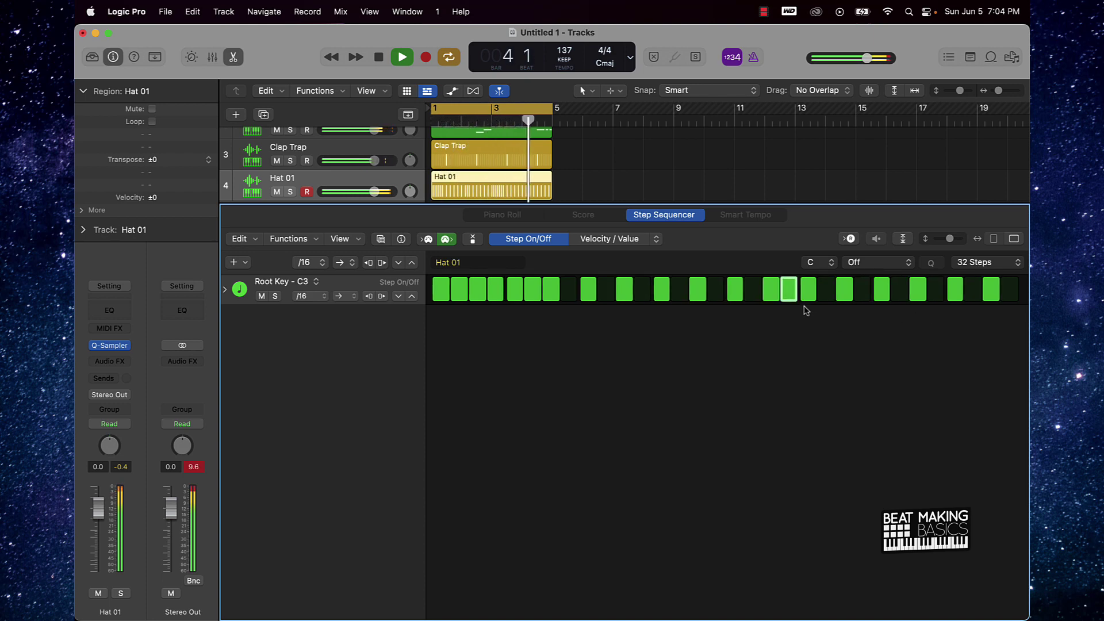
key(space)
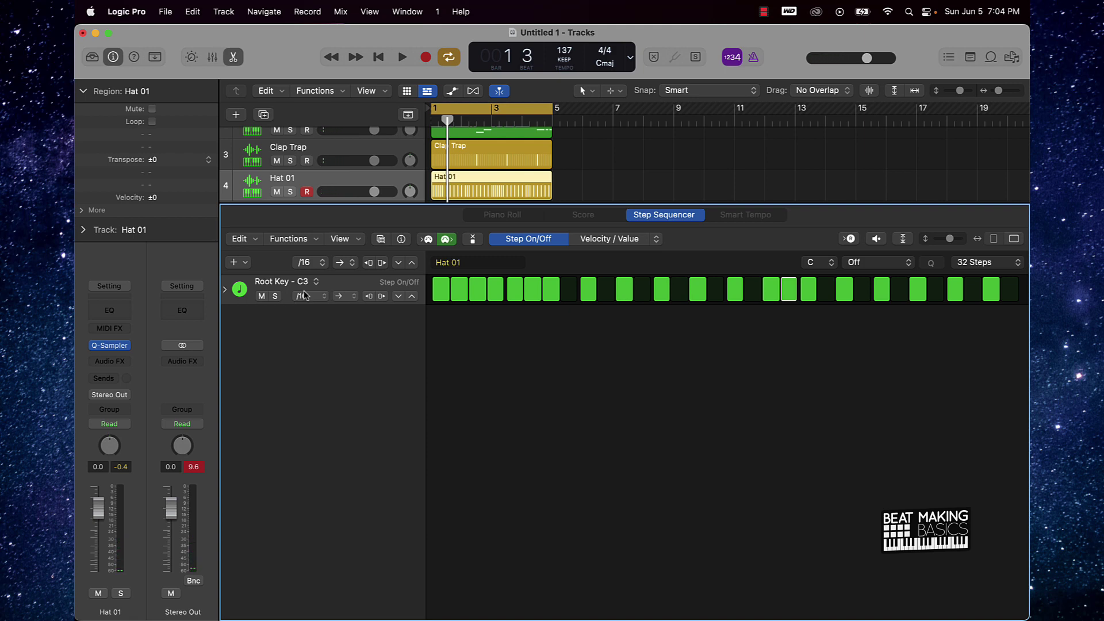
Try F3 as the hat row's note with the loop playing, and lower the Hat 01 track volume to -2.2 dB.
click(312, 284)
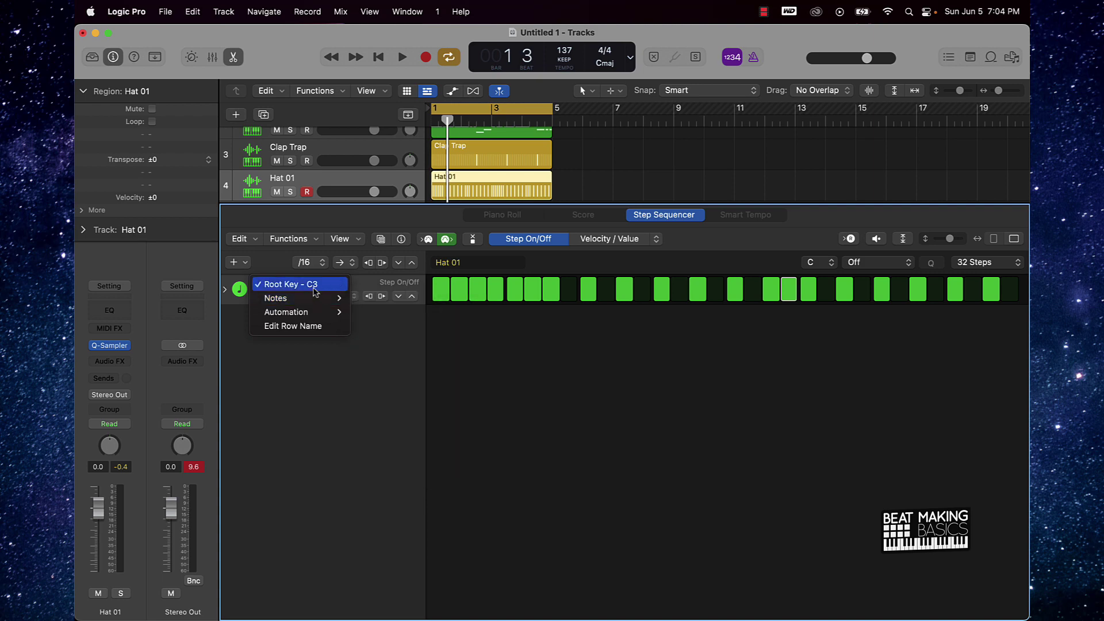
mouse_move(311, 299)
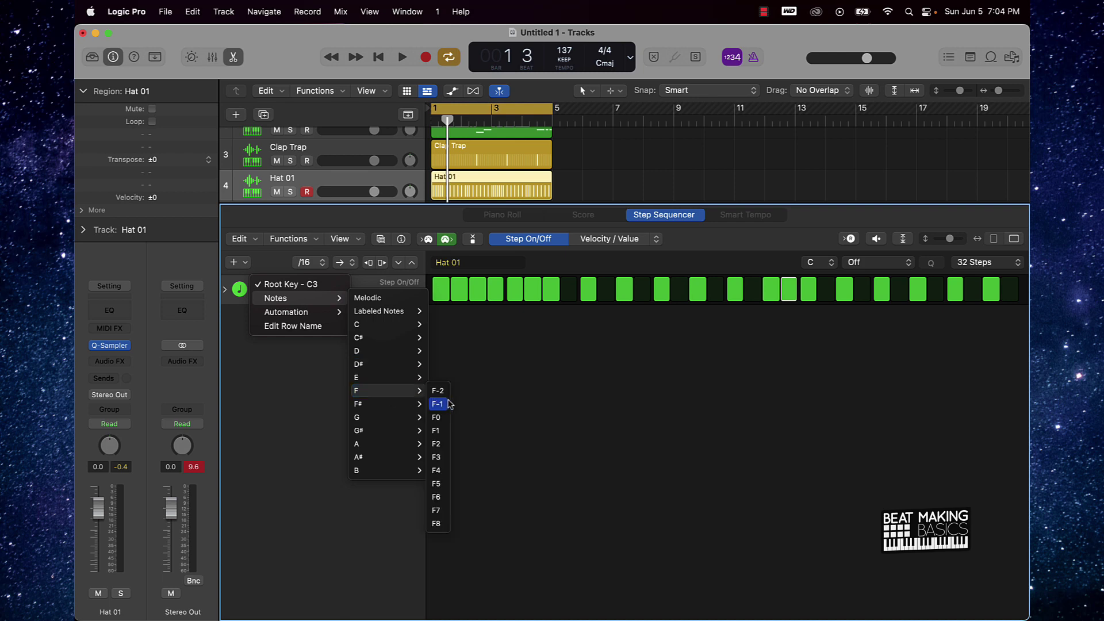
click(437, 457)
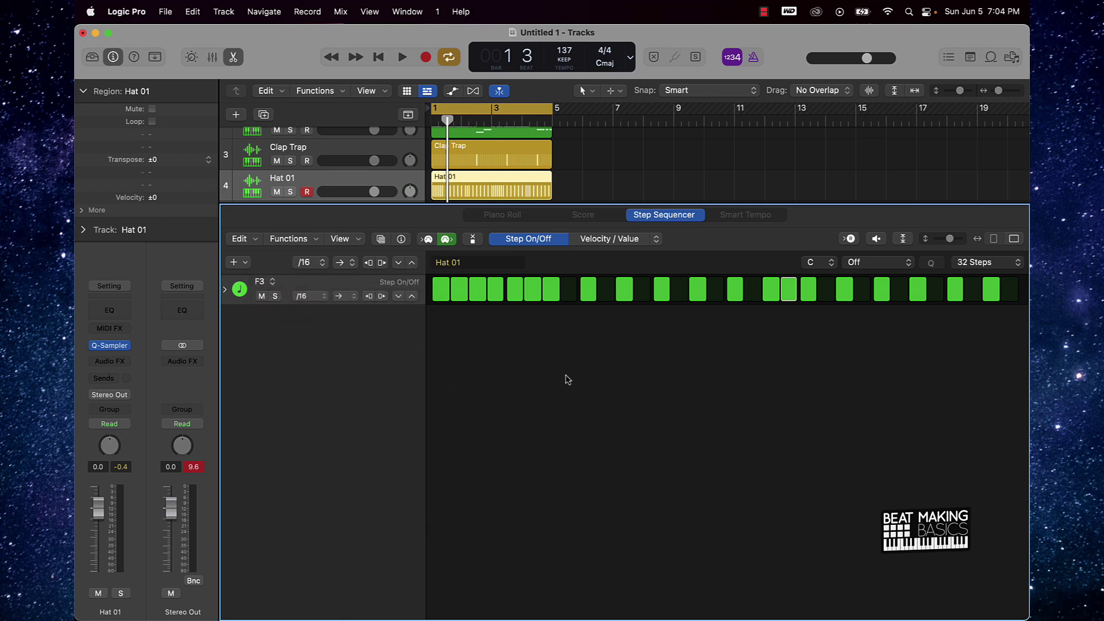
key(space)
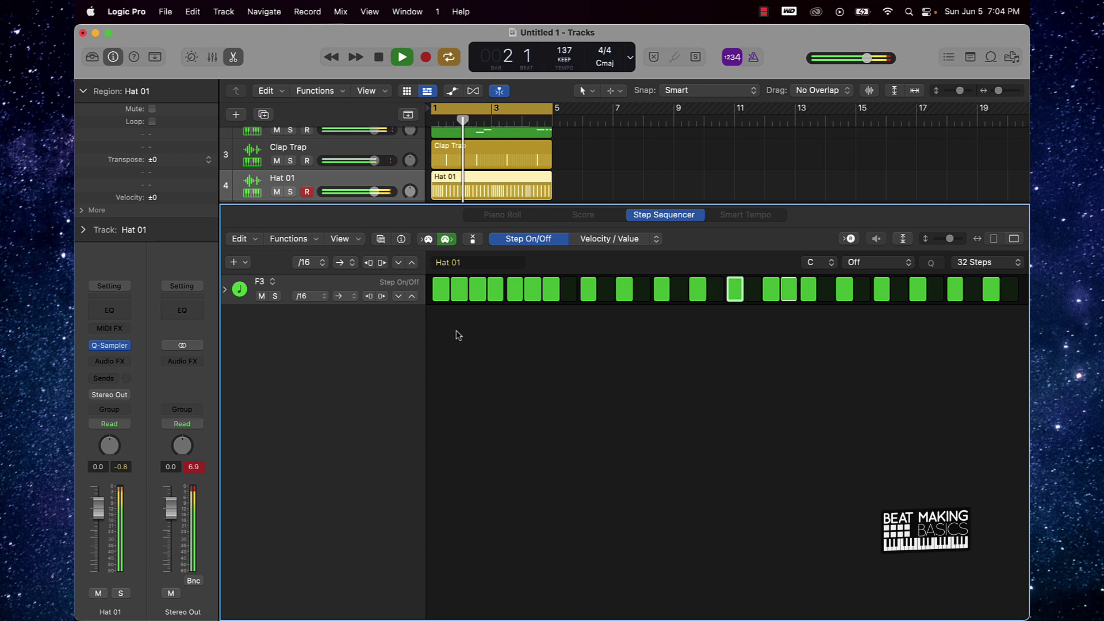
drag(374, 191, 366, 192)
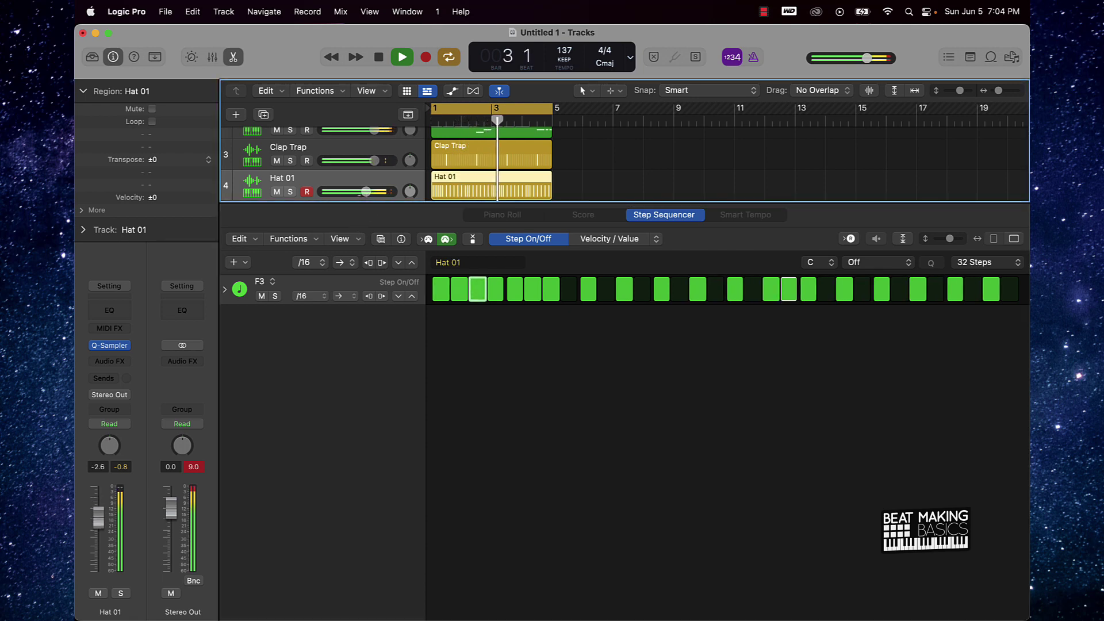
Try A3 and F#3 as the hat row's note while the loop plays.
click(262, 282)
mouse_move(381, 443)
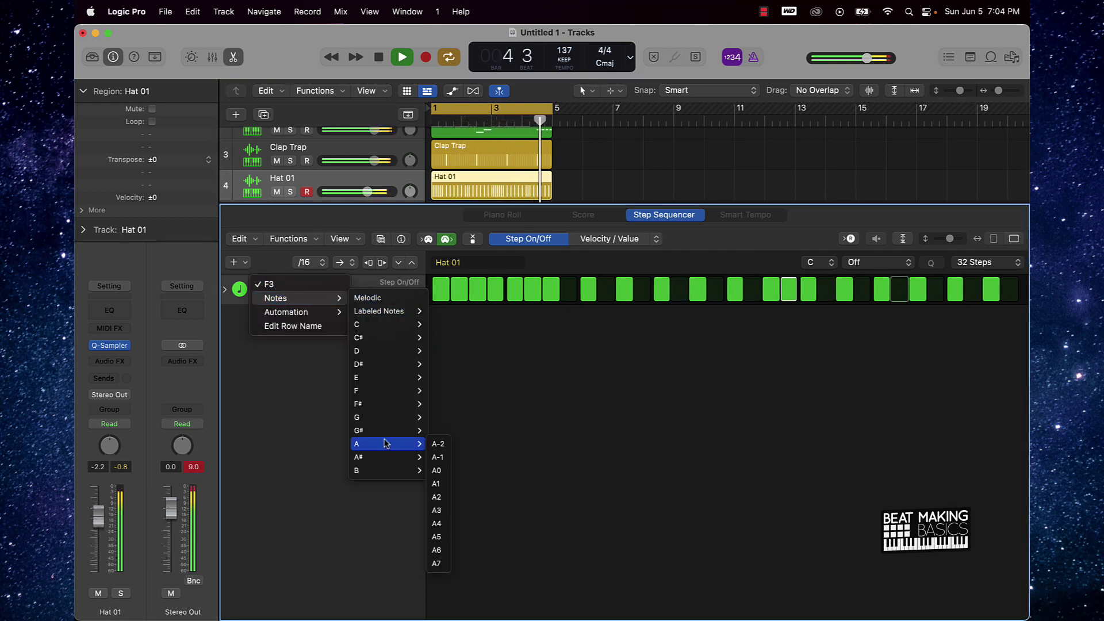
click(437, 510)
click(266, 281)
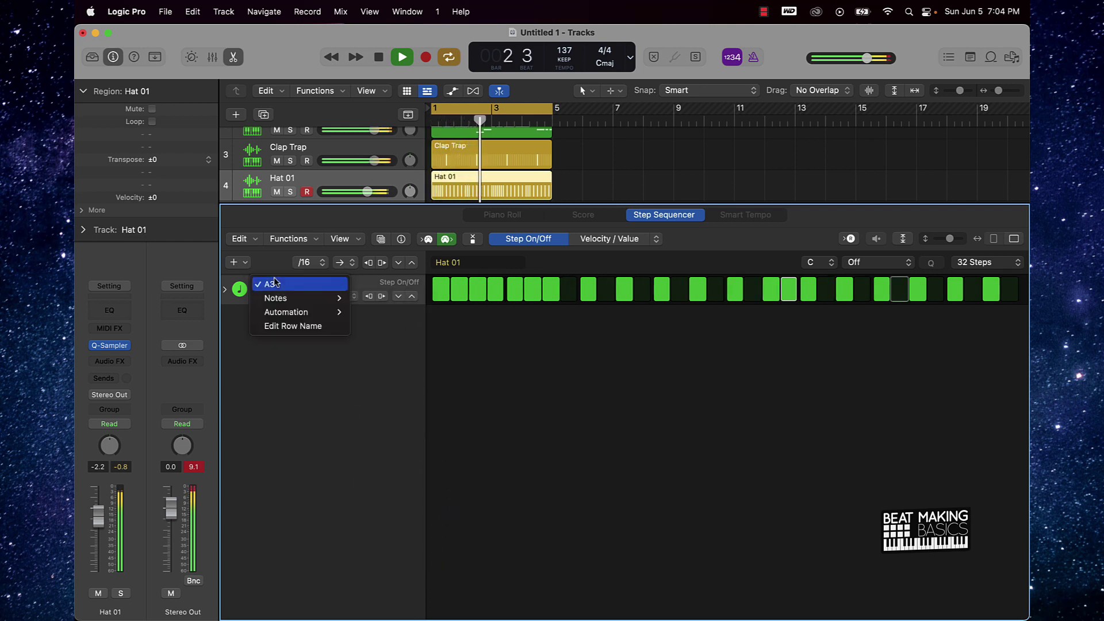
mouse_move(284, 298)
mouse_move(406, 431)
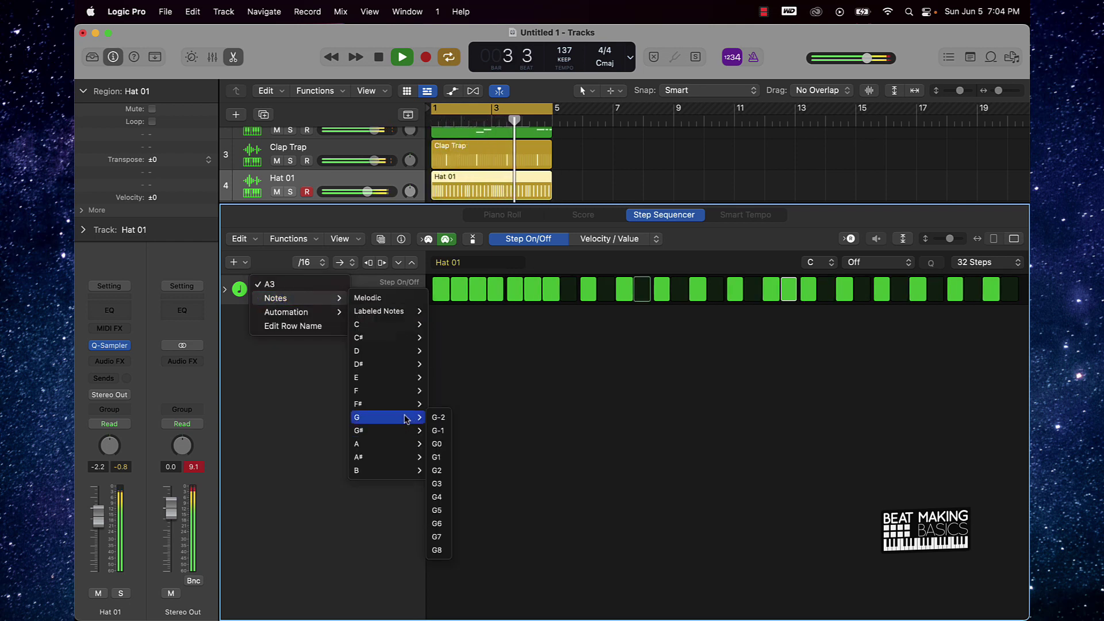
mouse_move(402, 404)
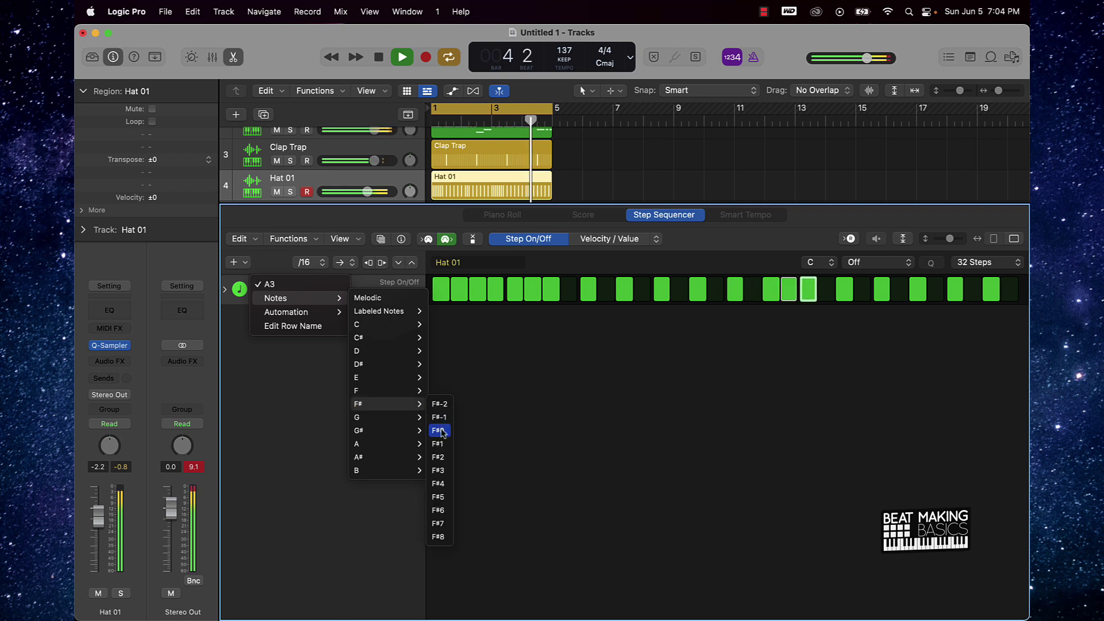
click(438, 470)
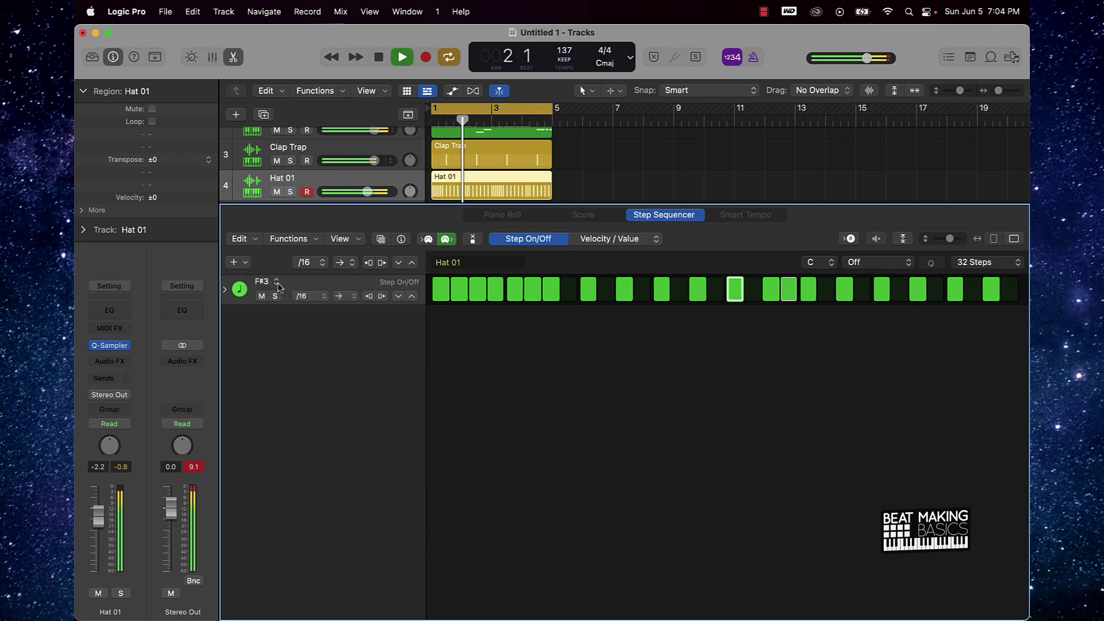
Set the hat row's note to G#3 and close the step sequencer.
click(261, 281)
mouse_move(276, 298)
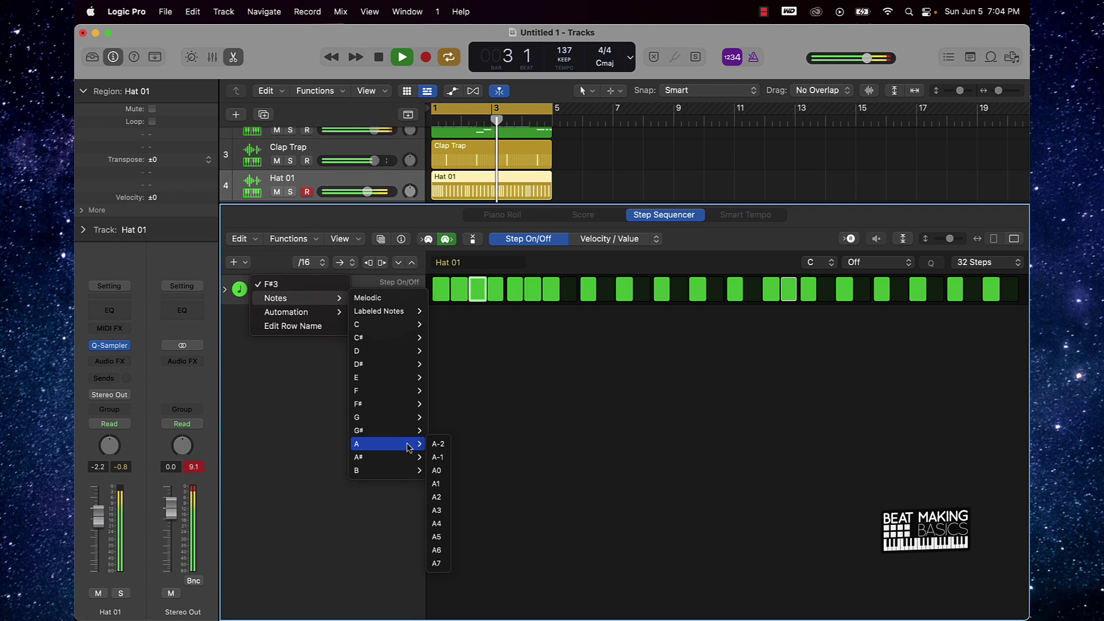
mouse_move(410, 424)
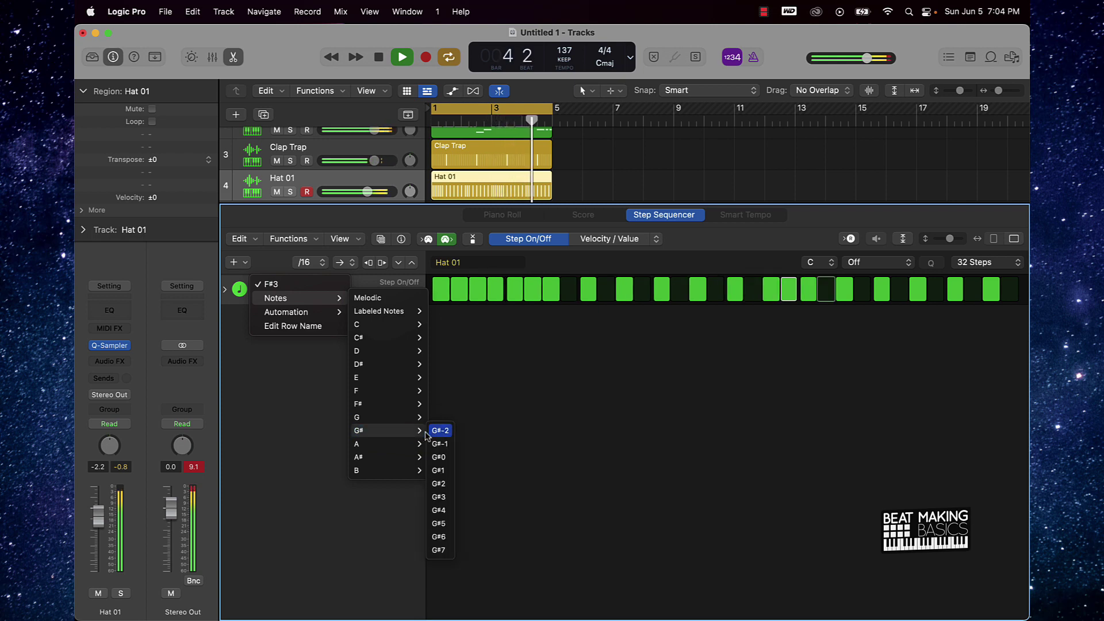
click(446, 498)
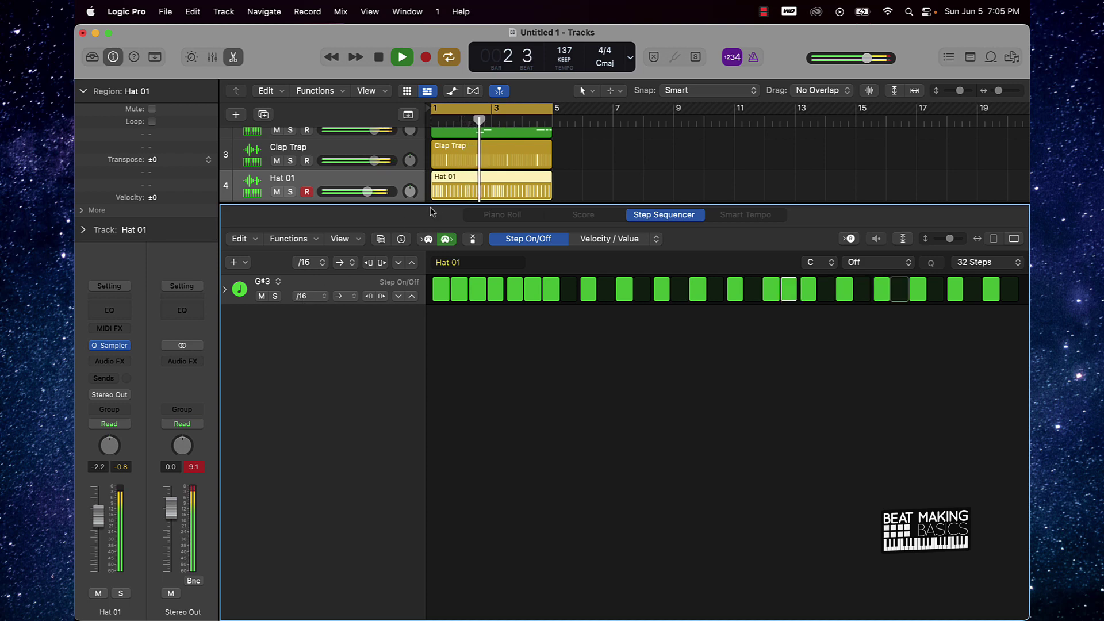
key(p)
key(p)
click(585, 221)
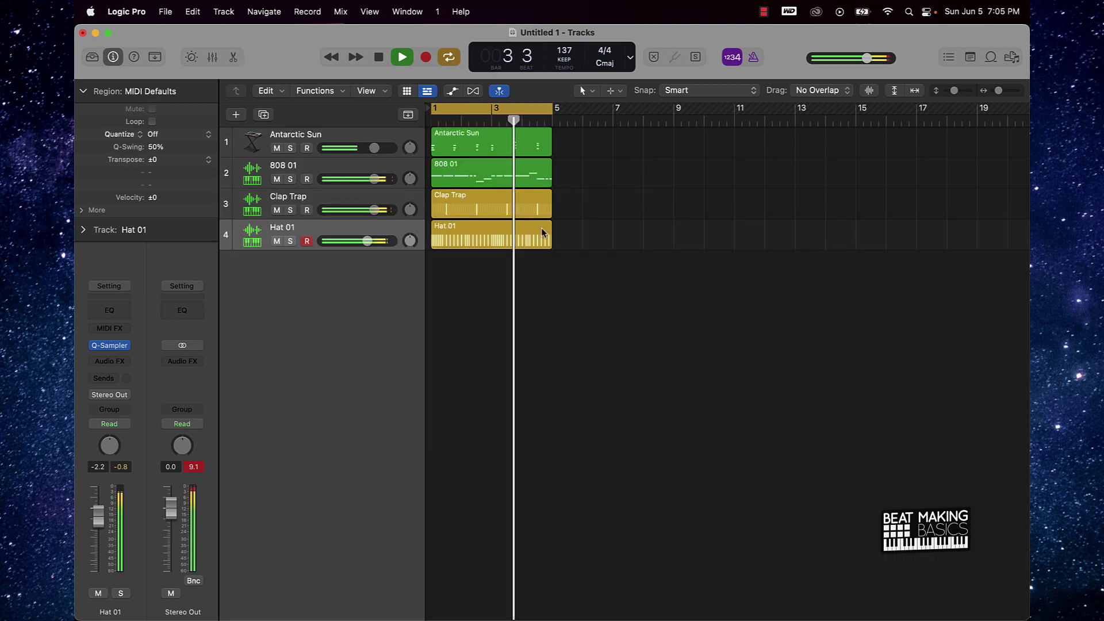
Extend the Hat 01 step pattern to 64 steps and close the editor.
double_click(475, 236)
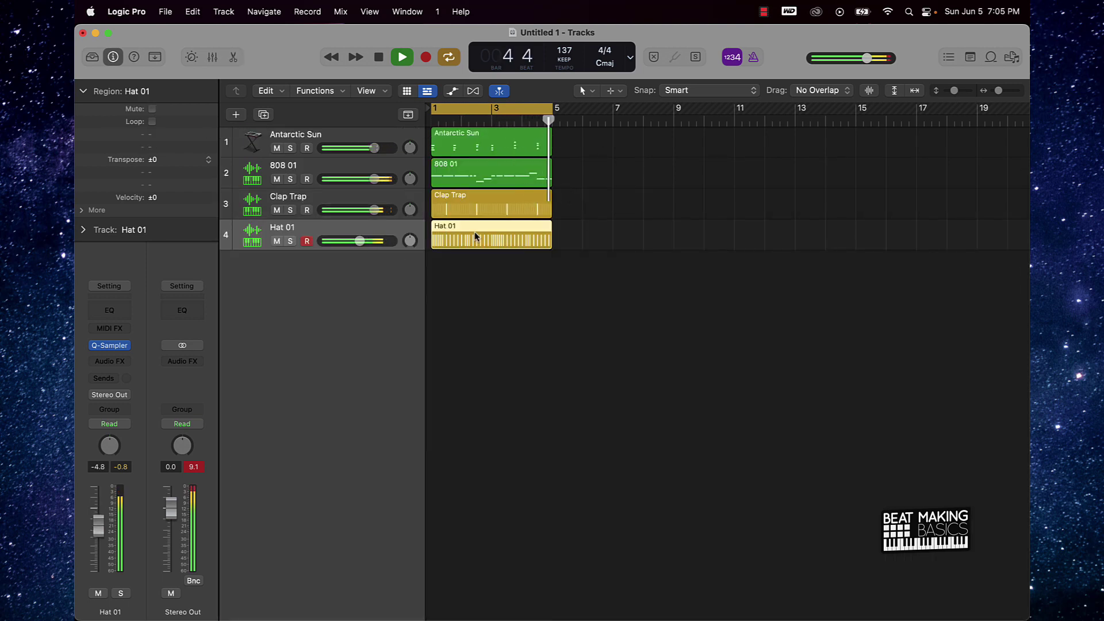
click(958, 266)
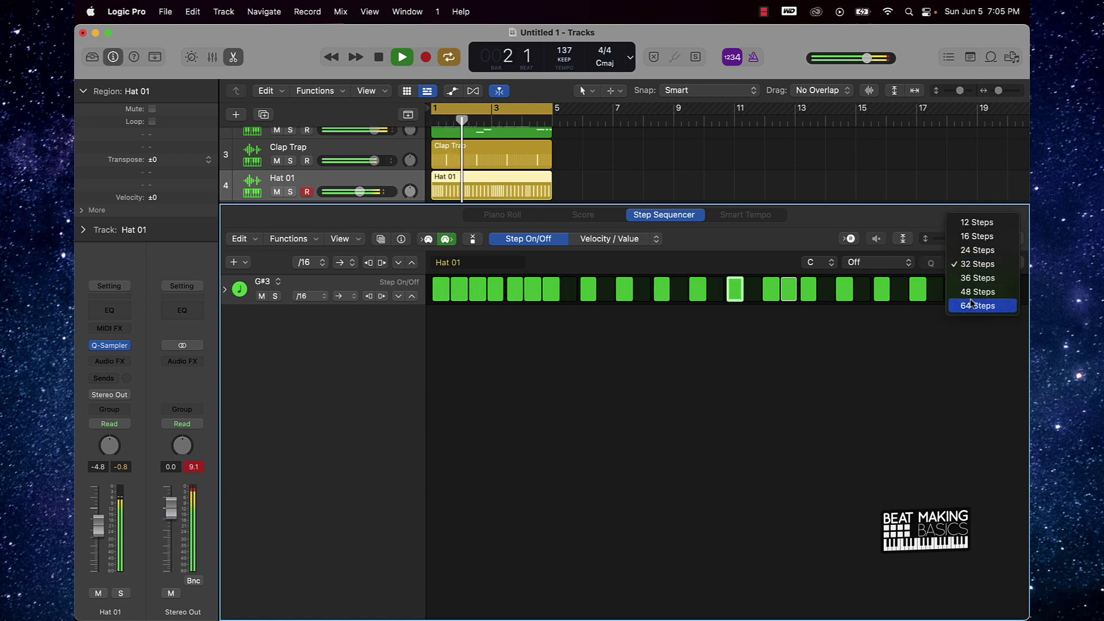
click(977, 303)
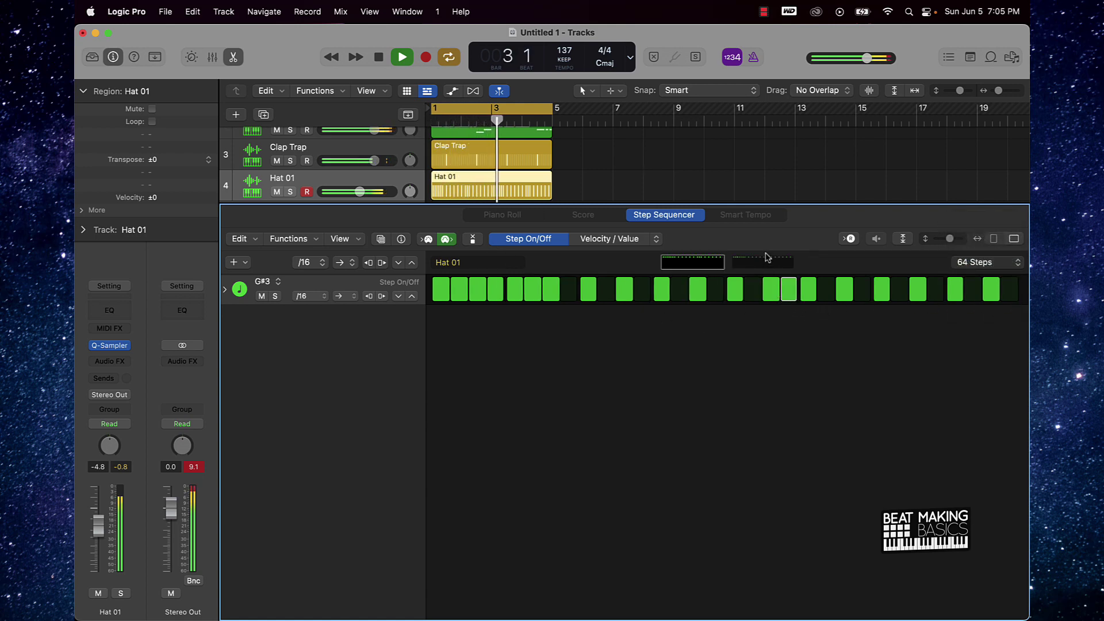
click(789, 289)
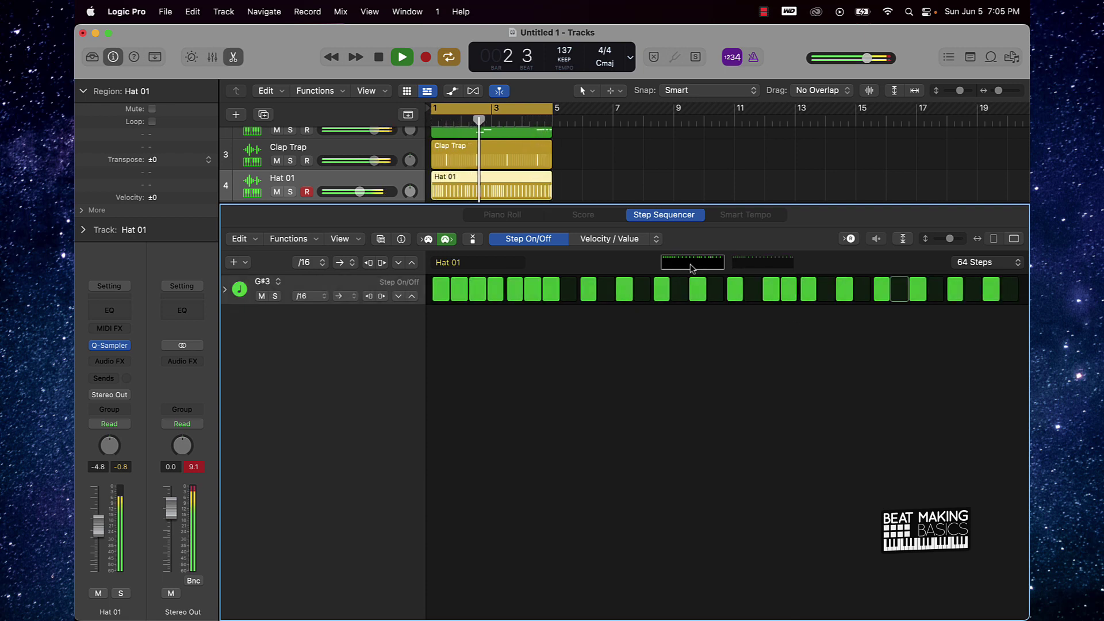
click(620, 178)
key(p)
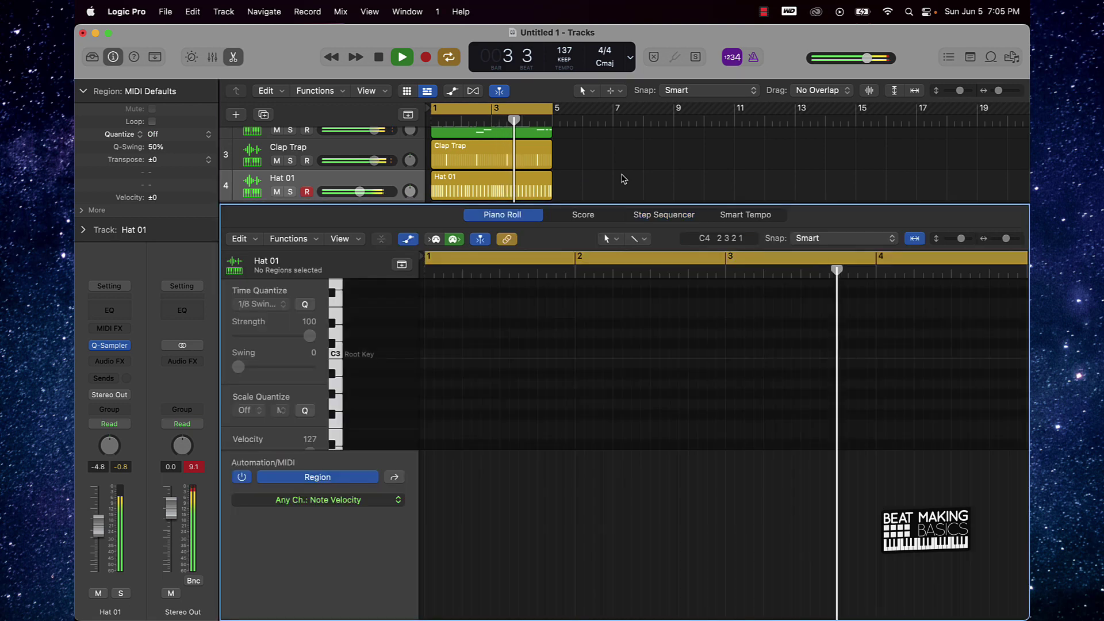
key(p)
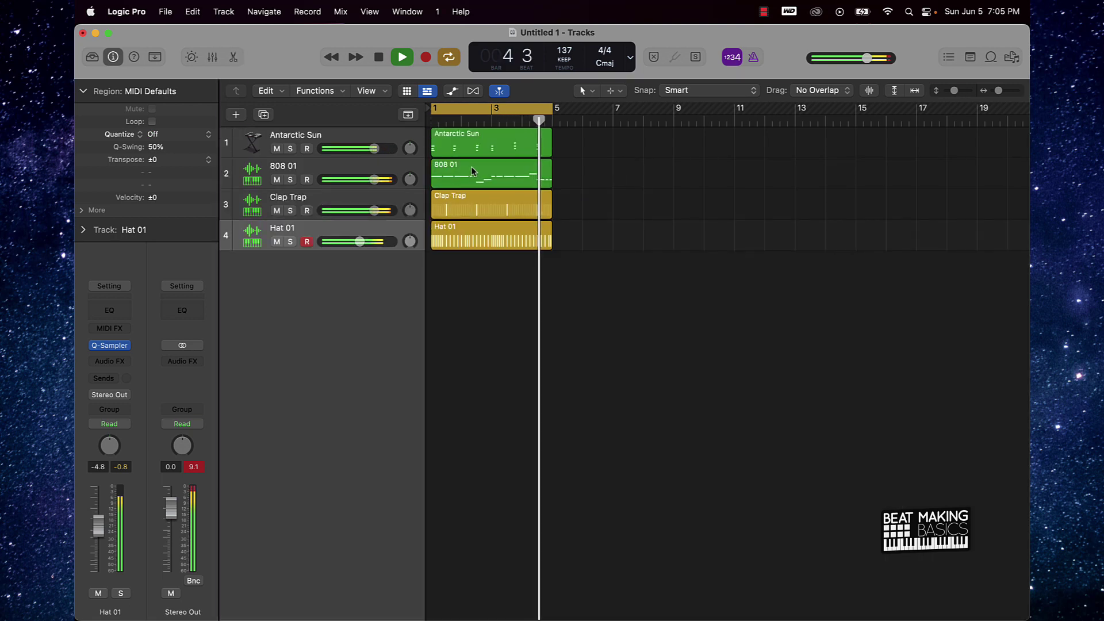
Mute the 808 01 track and add a Quick Sampler track loaded with the Snare preset.
click(276, 180)
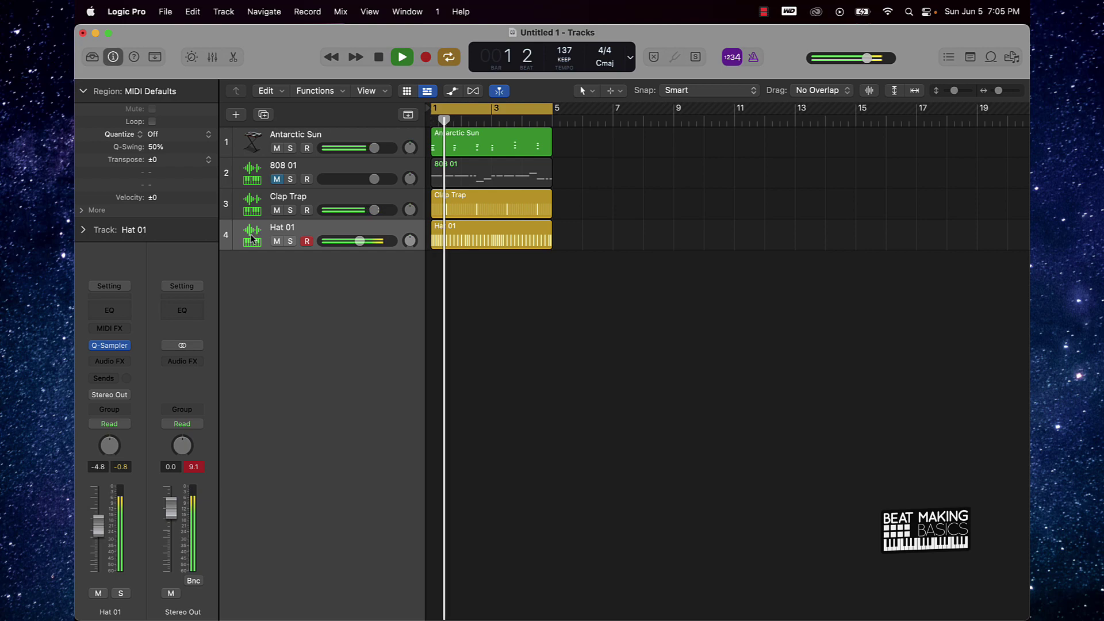
click(235, 116)
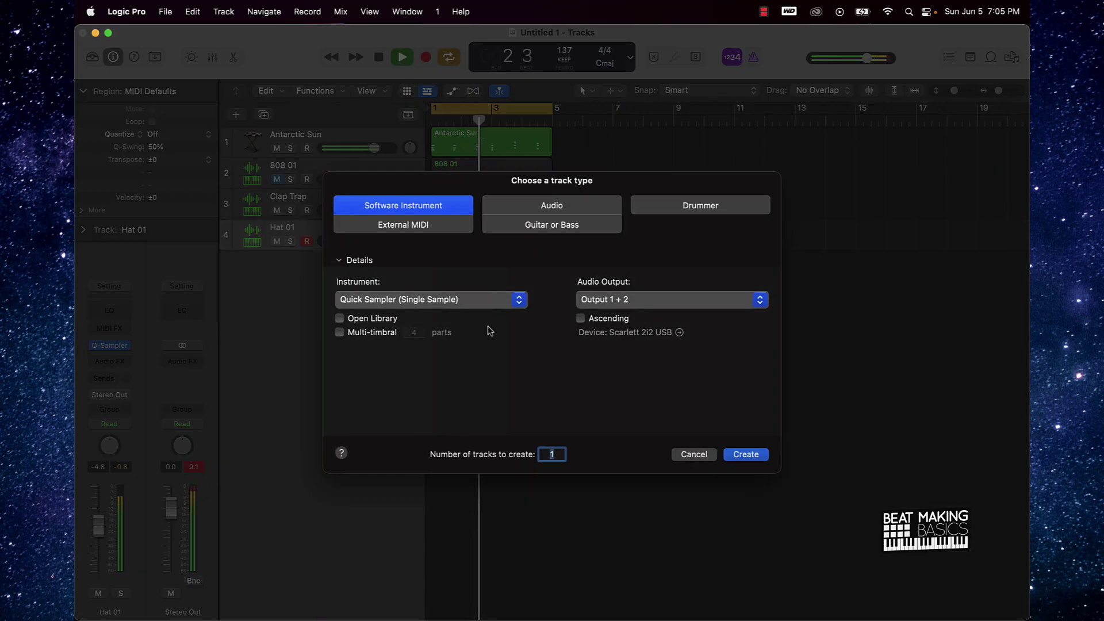
click(753, 457)
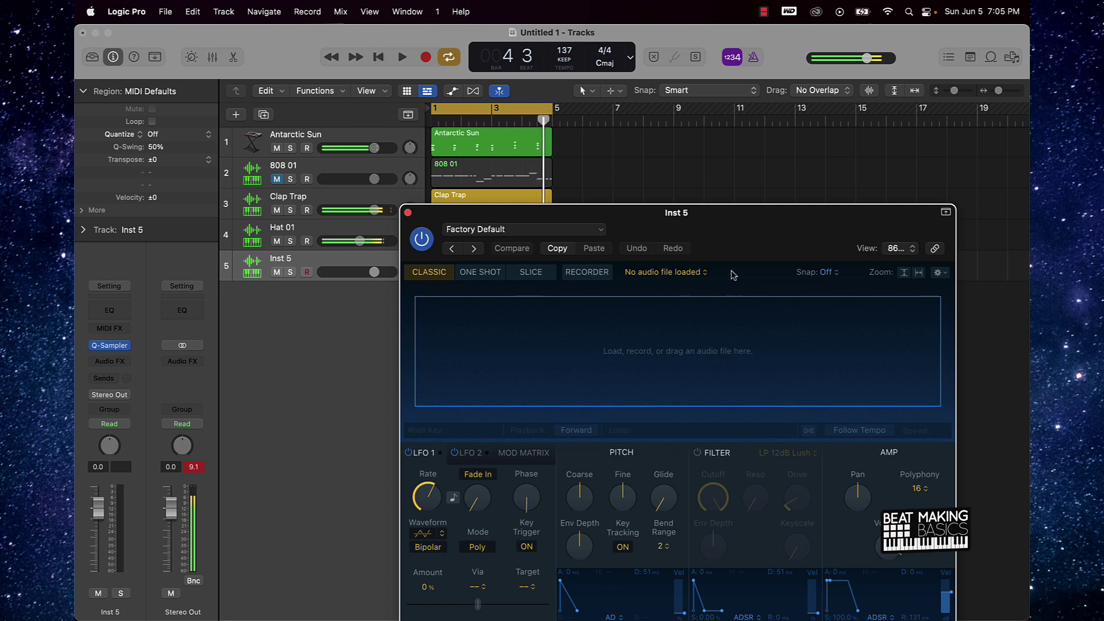
click(523, 229)
scroll(517, 389, down, 5)
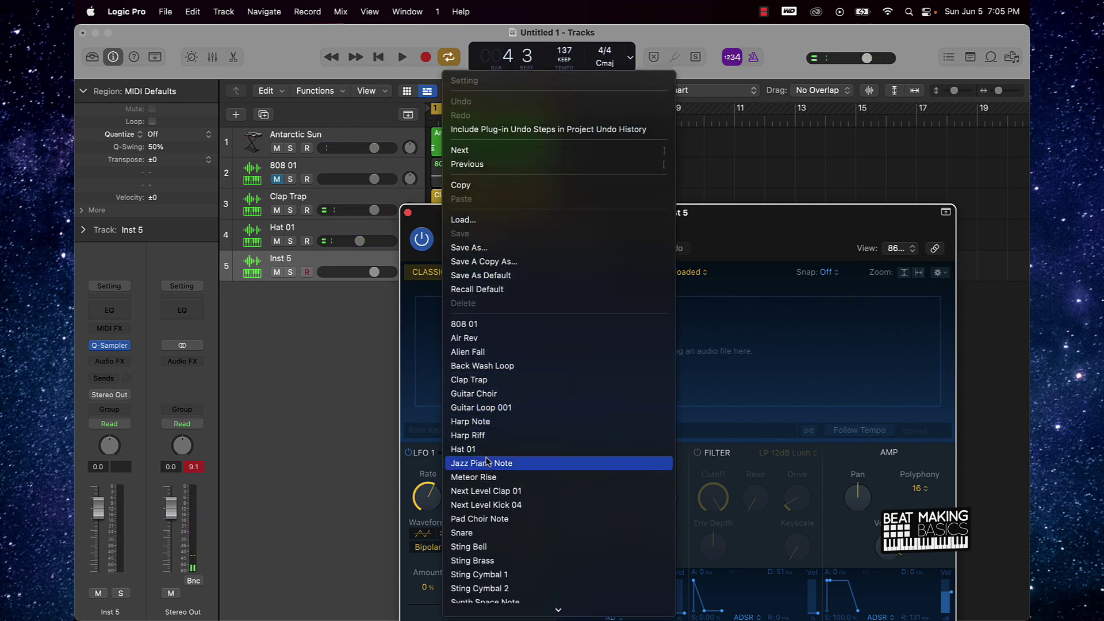
click(480, 533)
click(408, 212)
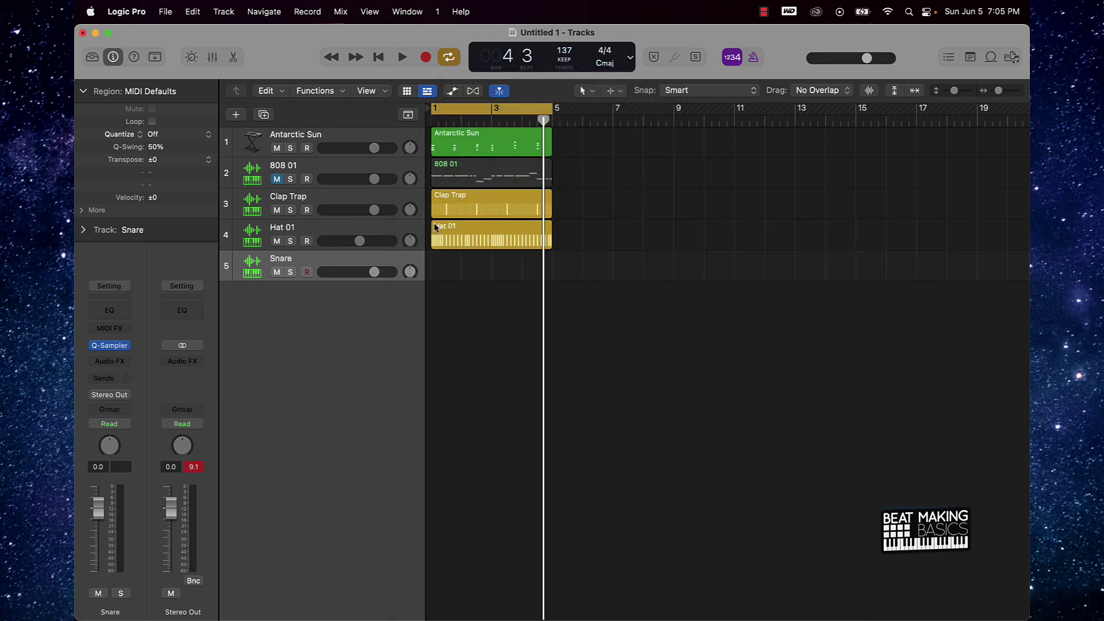
Create a snare step pattern with a hit on step 9, move its region to bar 1, and play the loop.
key(p)
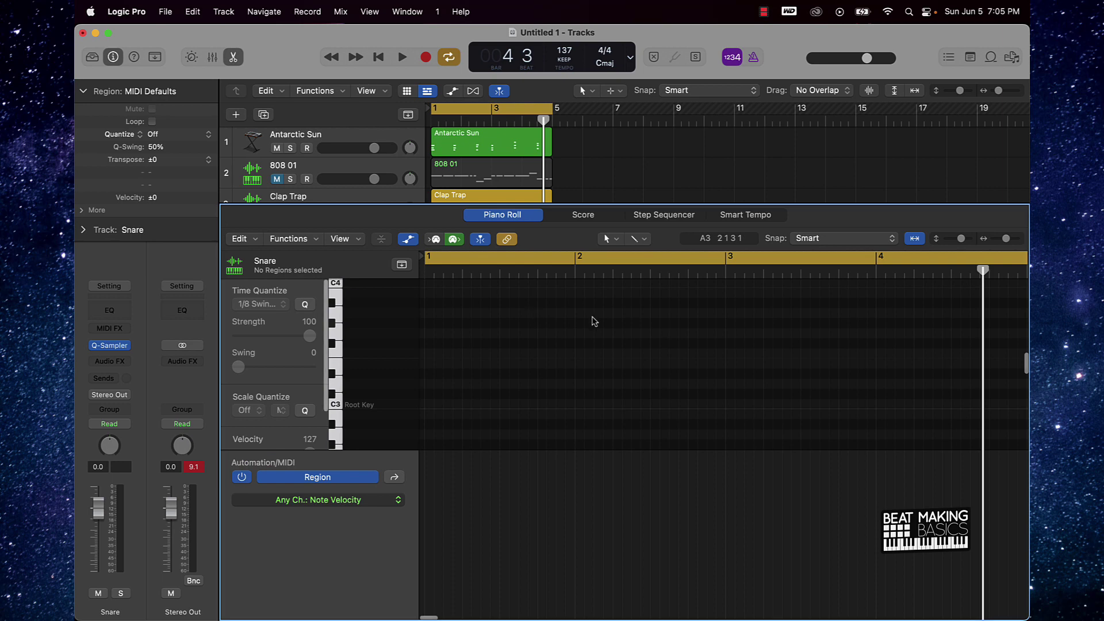
click(671, 216)
click(743, 291)
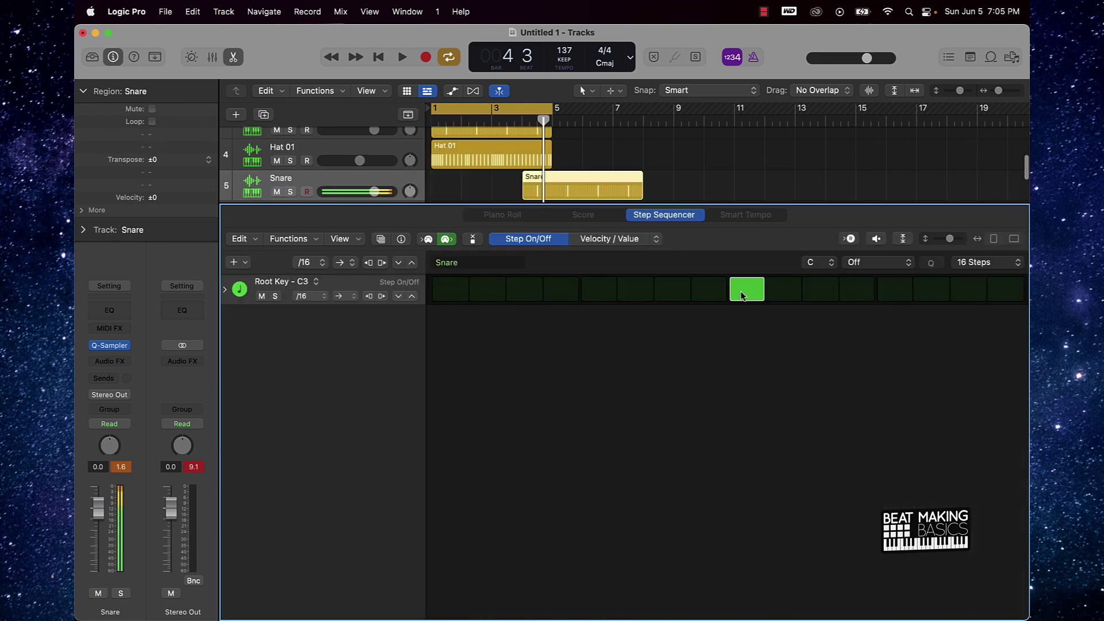
drag(579, 182, 480, 183)
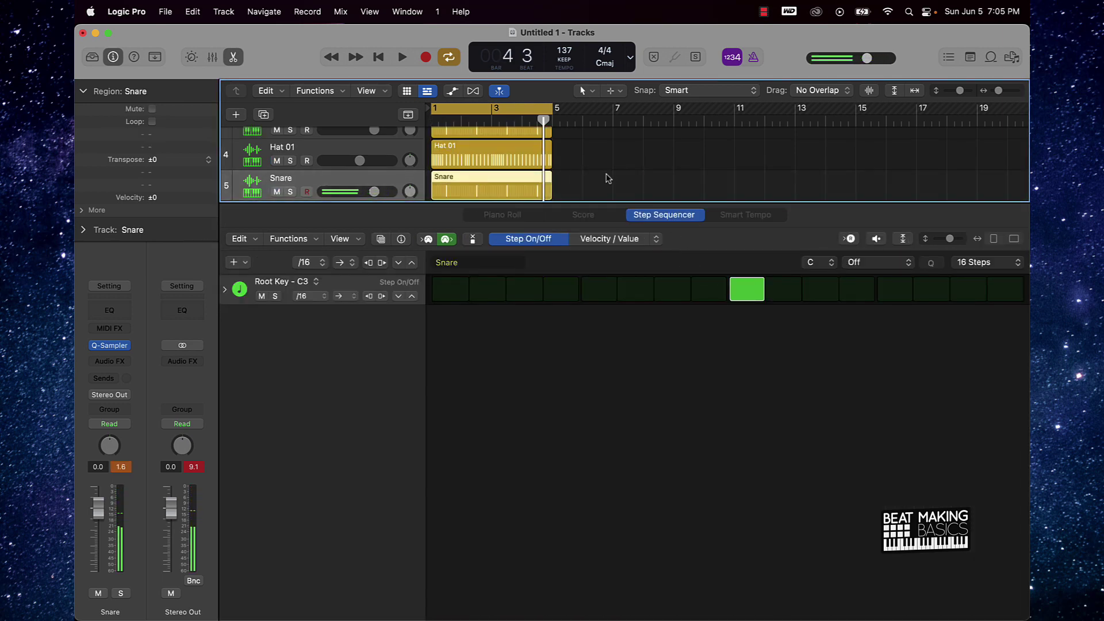
click(606, 178)
key(space)
Extend the snare pattern to 64 steps.
click(506, 185)
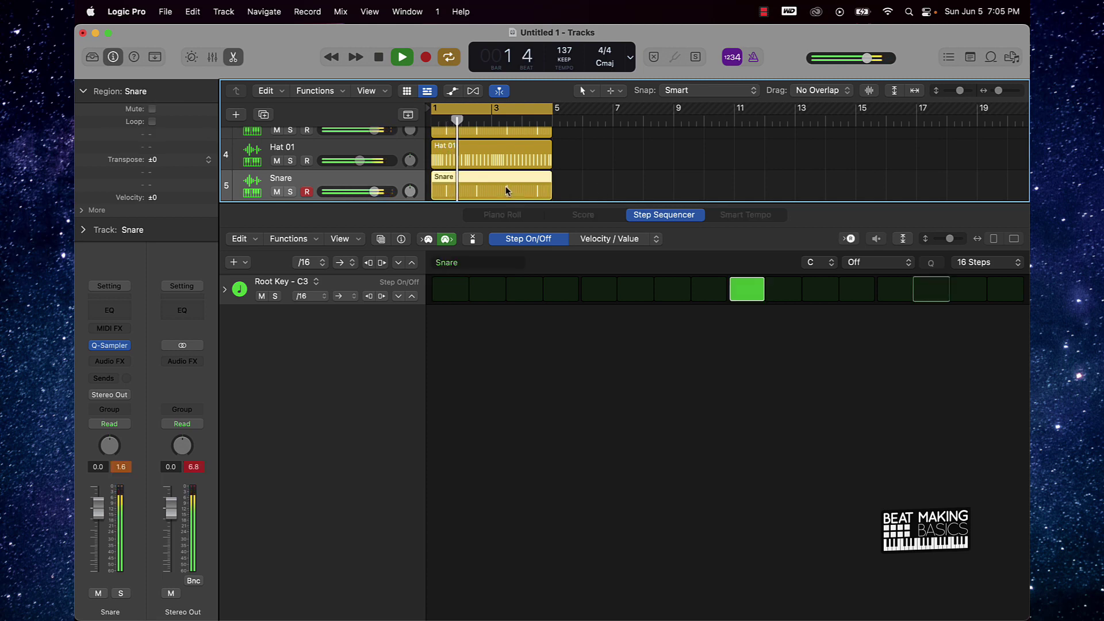
click(980, 262)
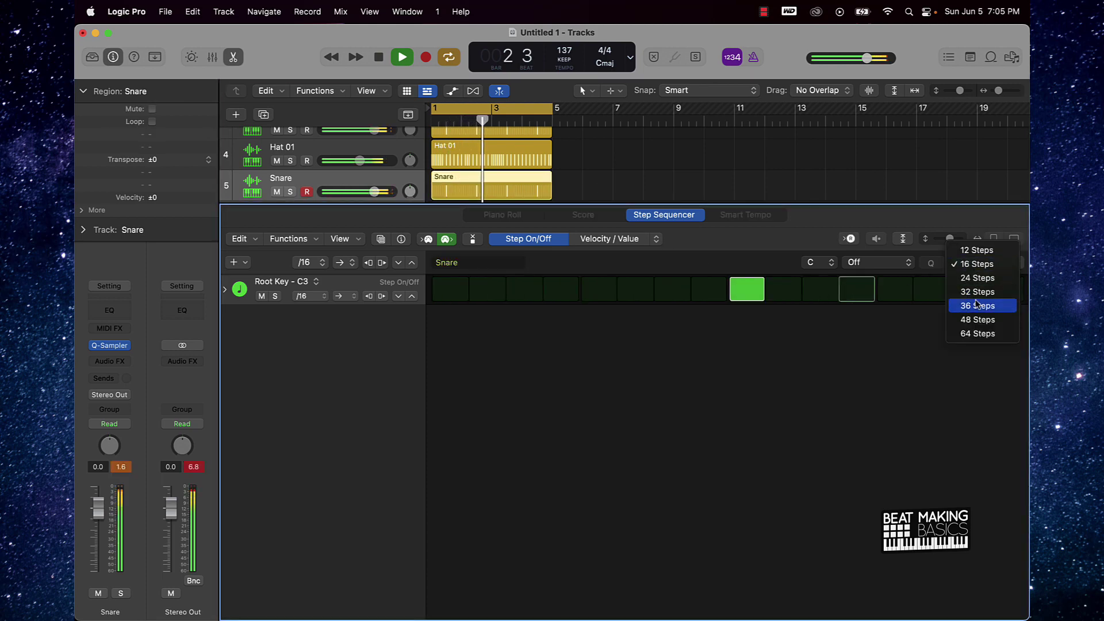
click(977, 333)
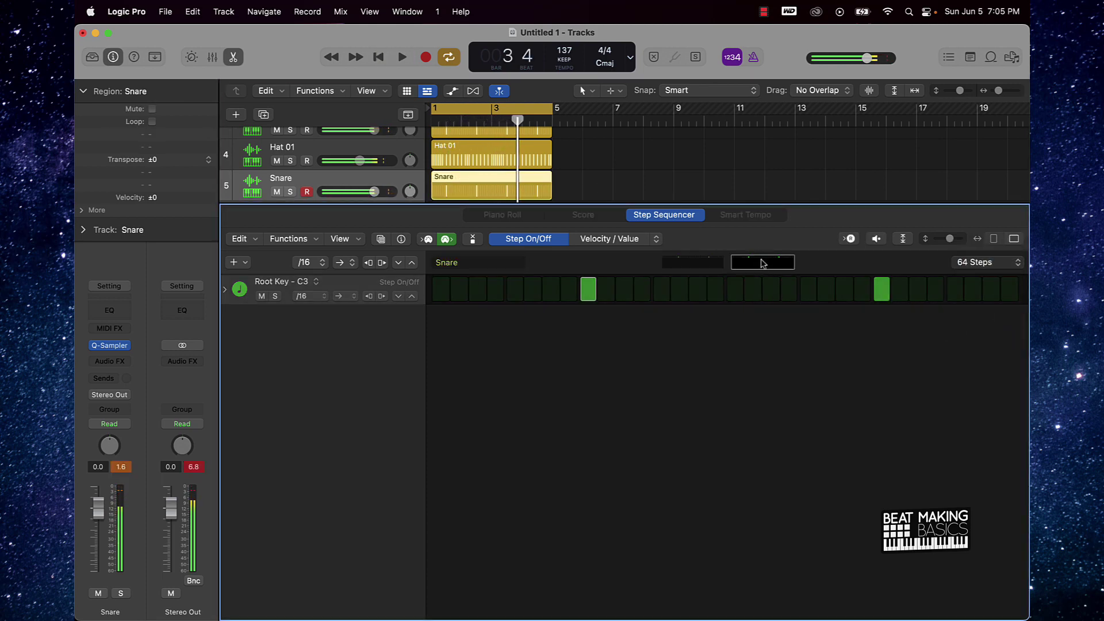
click(698, 264)
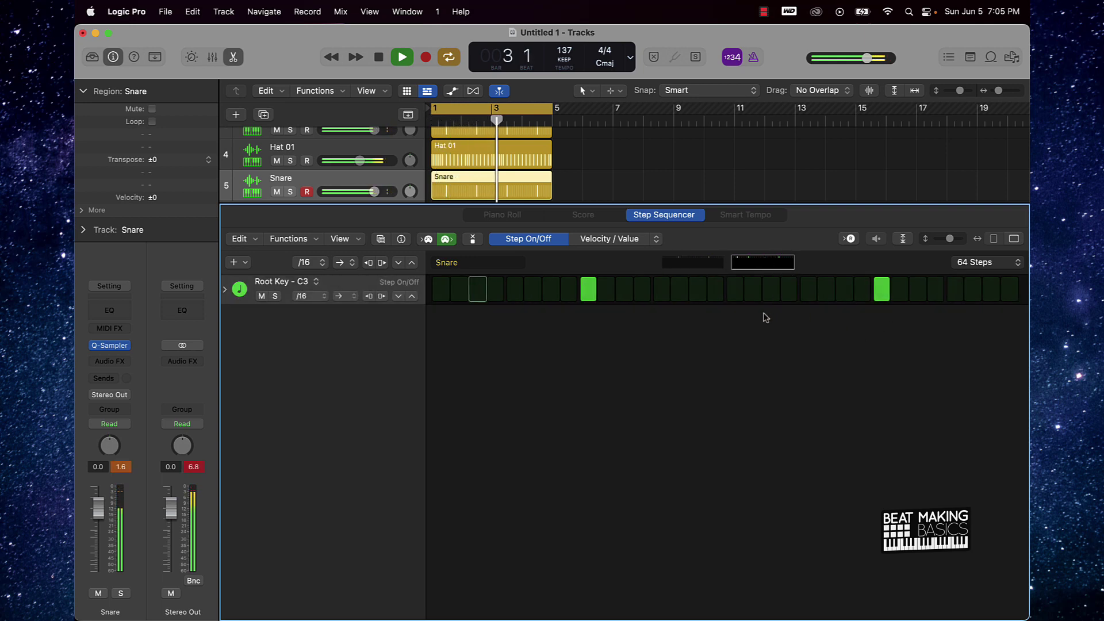
Add snare hits on steps 47, 51 and 63 while auditioning the loop, and close the step sequencer.
key(space)
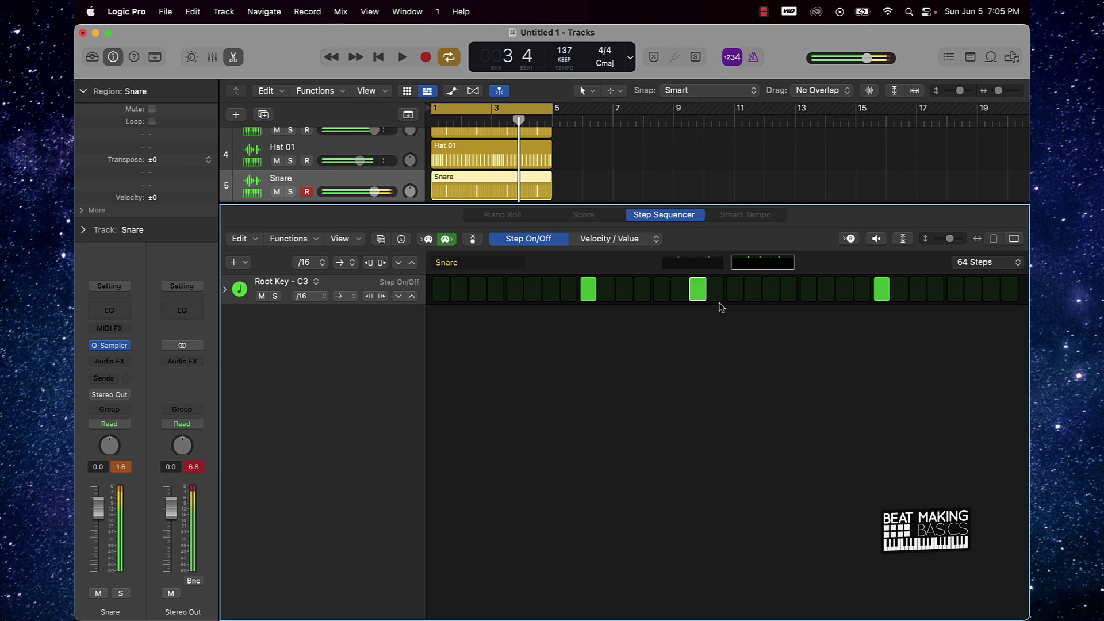
key(space)
click(990, 289)
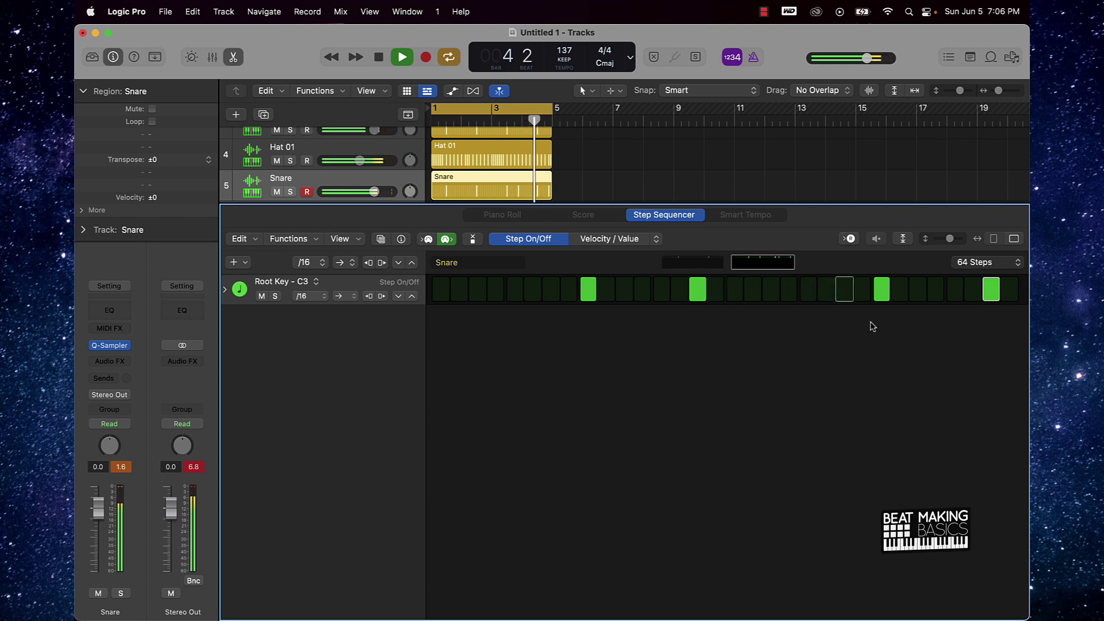
click(771, 290)
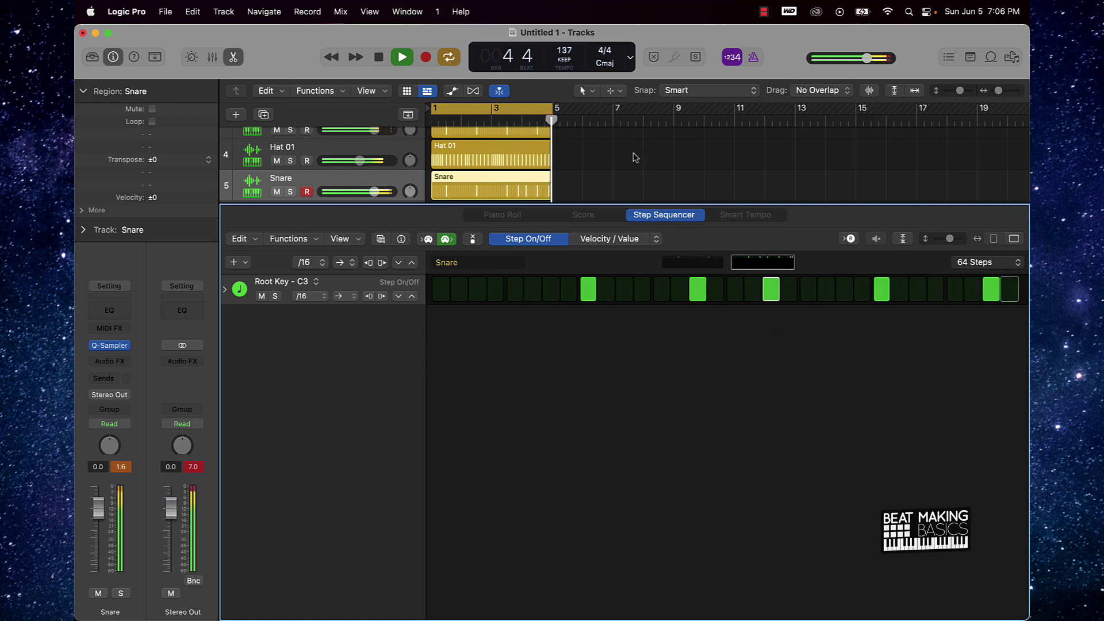
click(625, 172)
key(space)
key(p)
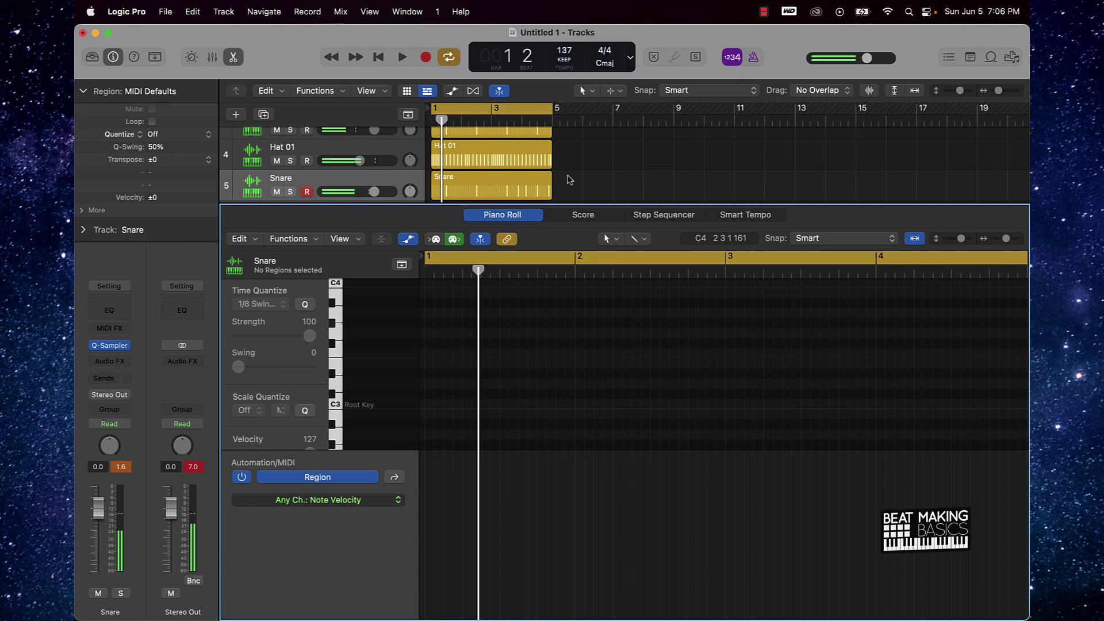
key(p)
Add another software instrument track with Quick Sampler (Single Sample) and move its plug-in window clear for file browsing.
click(235, 115)
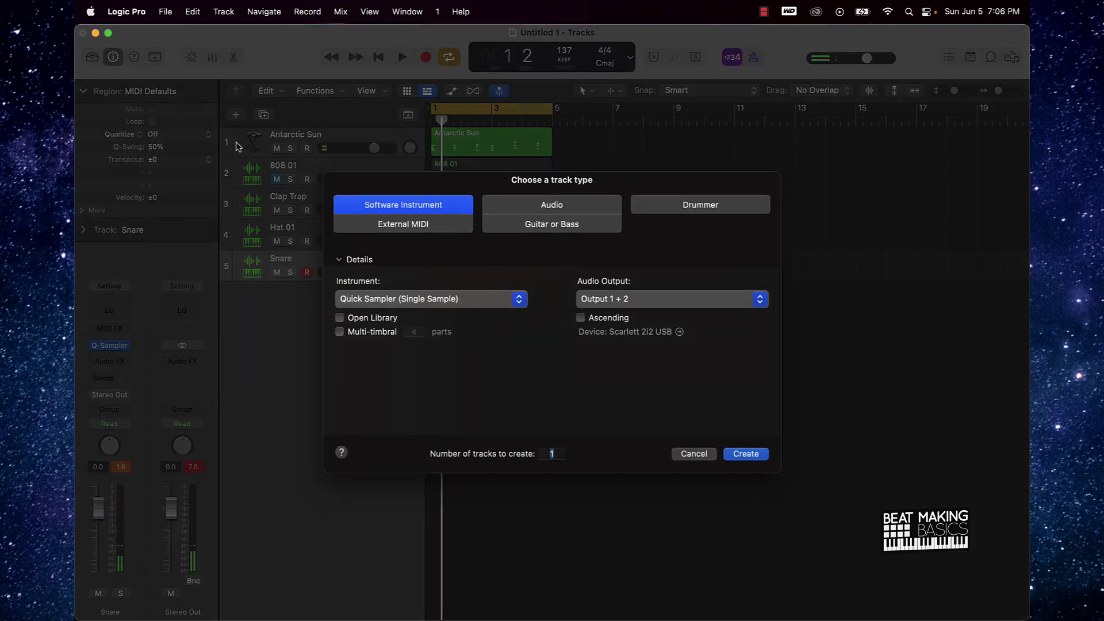
click(744, 455)
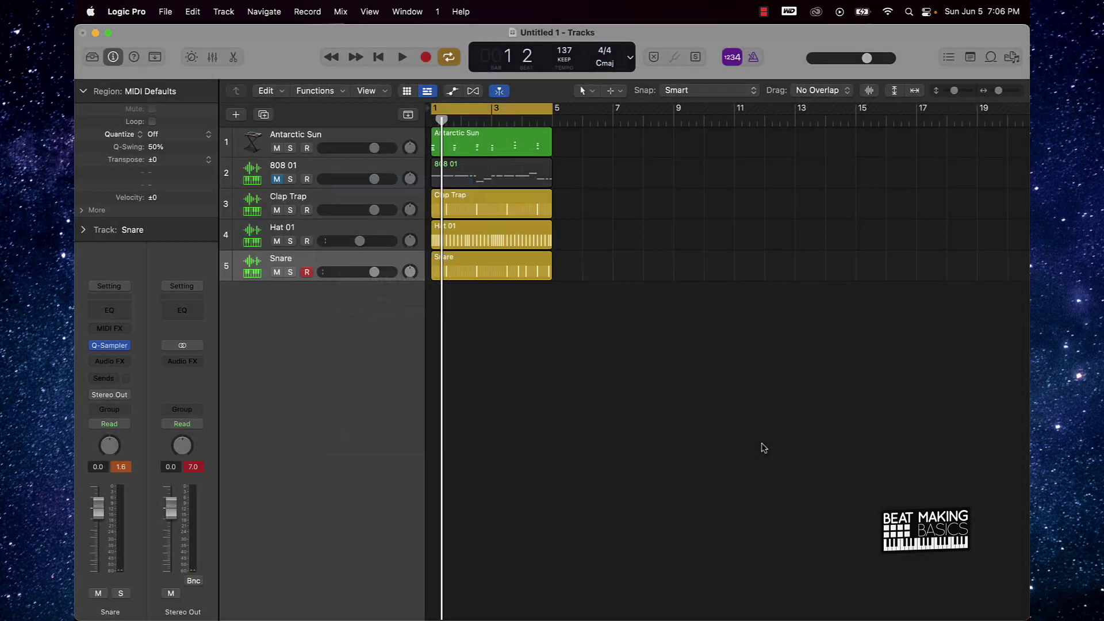
drag(630, 197, 521, 163)
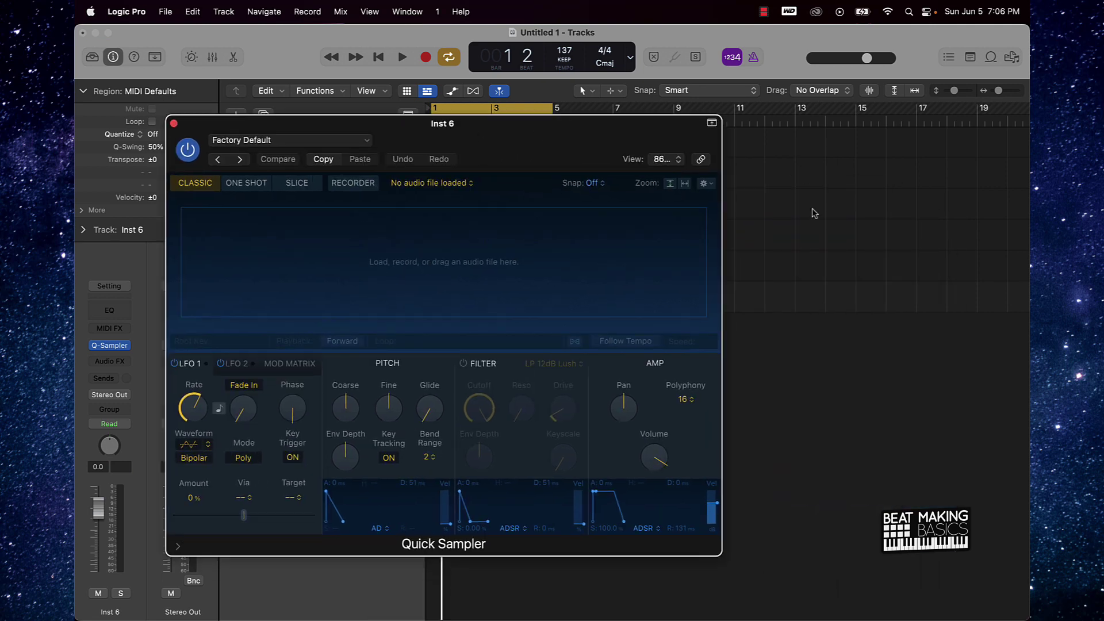
Browse all files to the Next Level Kicks folder inside **NEXT LEVEL DRUM KIT** in Downloads.
click(1016, 58)
click(924, 91)
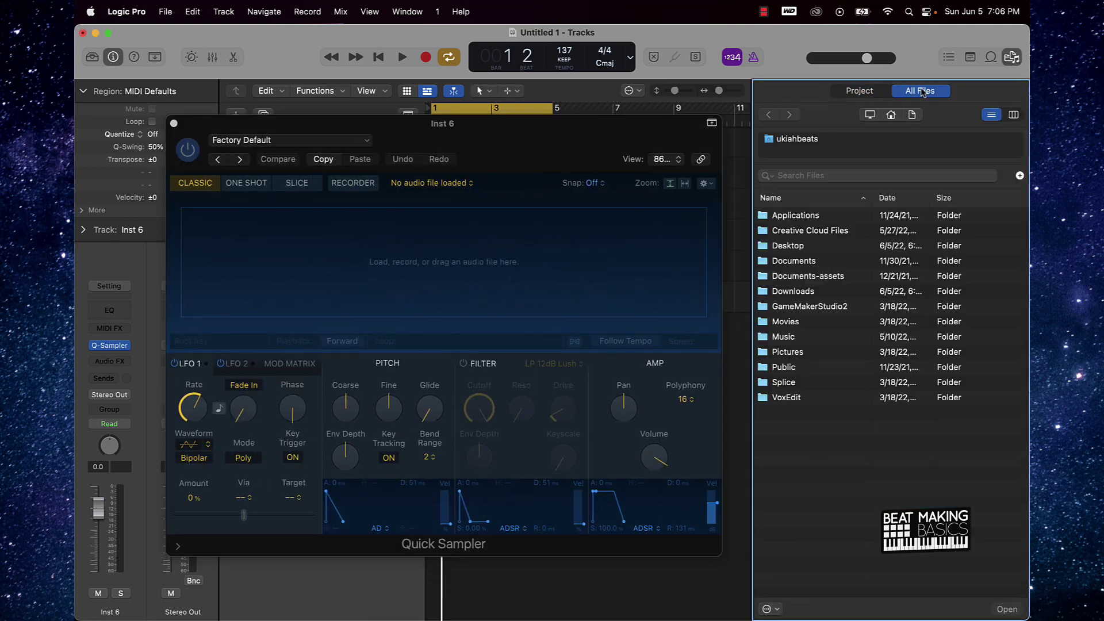
click(792, 293)
double_click(791, 294)
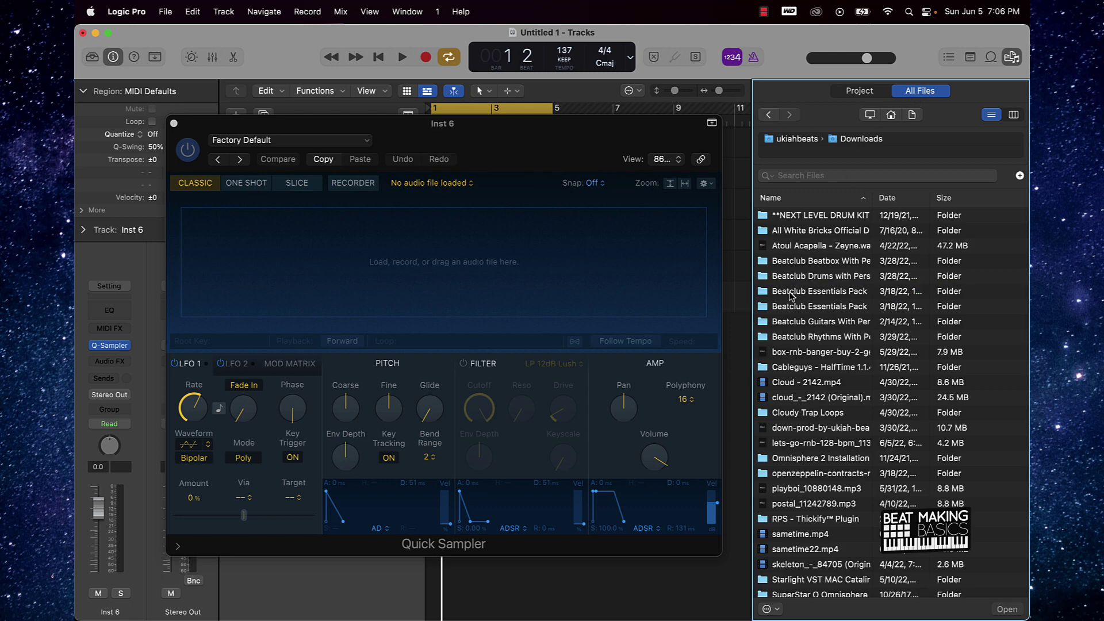
double_click(802, 216)
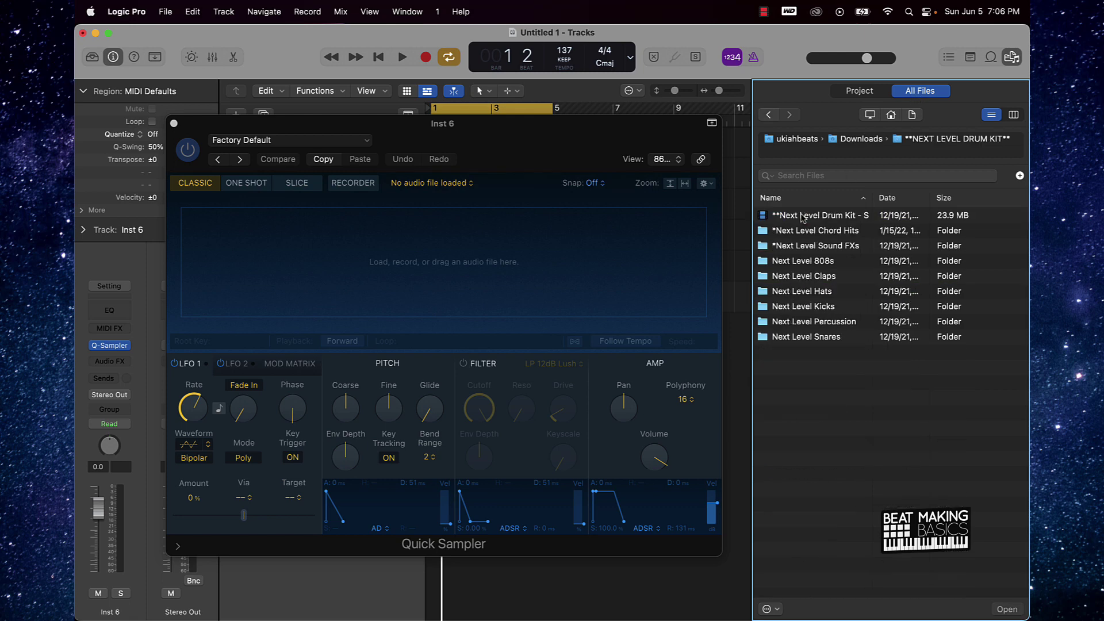
click(826, 311)
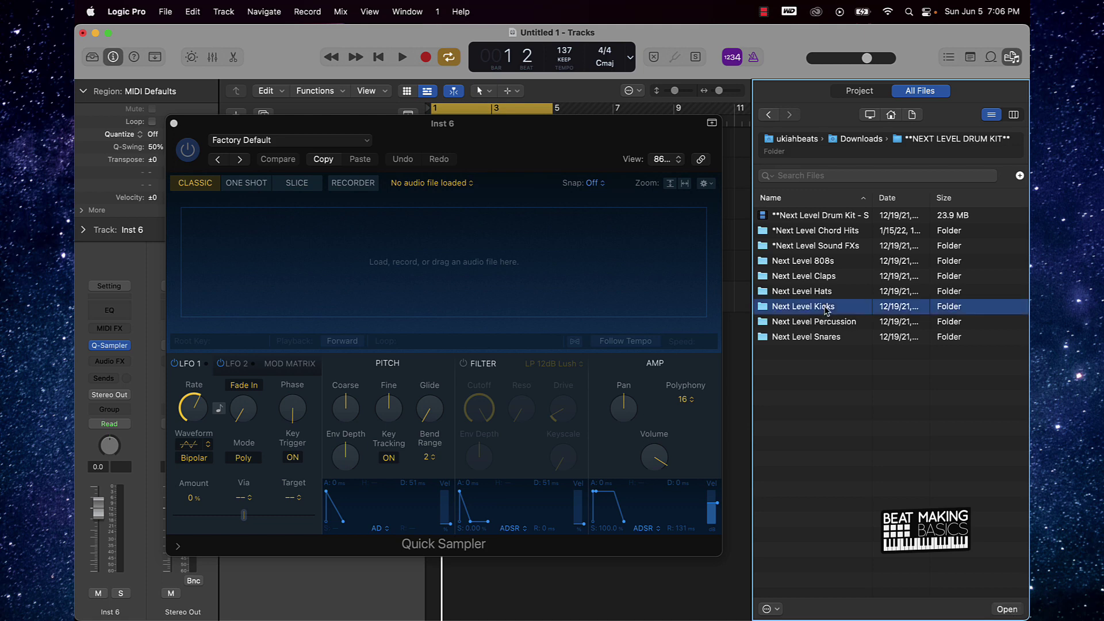
double_click(826, 311)
Try Next Level kick samples from Kick 01 up to Kick 06 in Quick Sampler, trimming Kick 06's start to 0.021 s.
drag(808, 221, 322, 263)
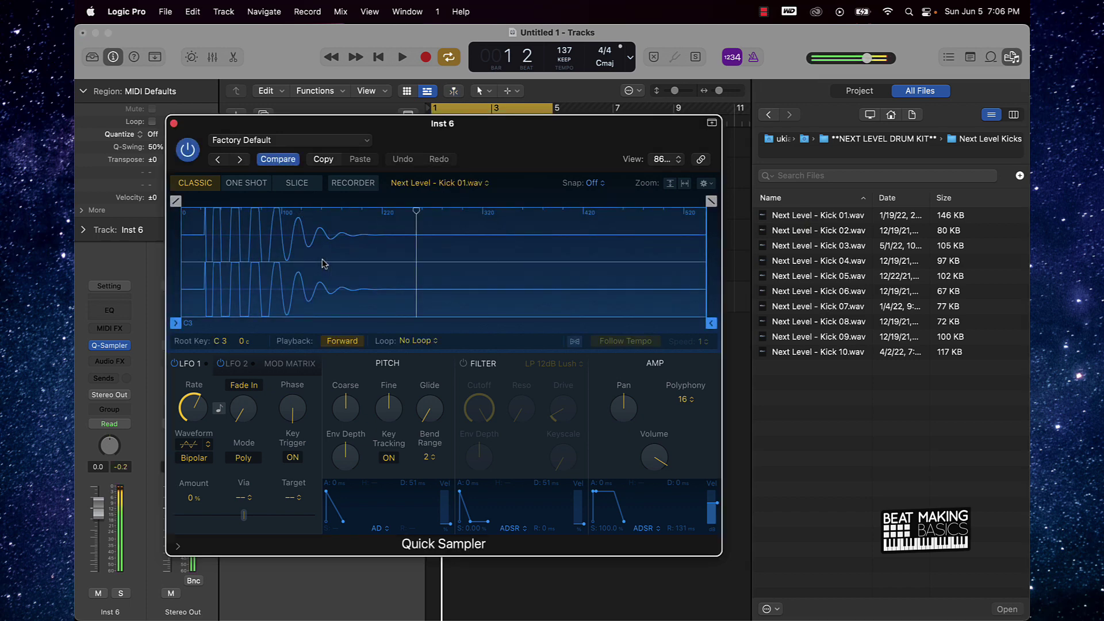
drag(817, 230, 333, 260)
drag(819, 246, 301, 240)
drag(819, 245, 271, 284)
drag(818, 276, 361, 281)
drag(818, 290, 632, 282)
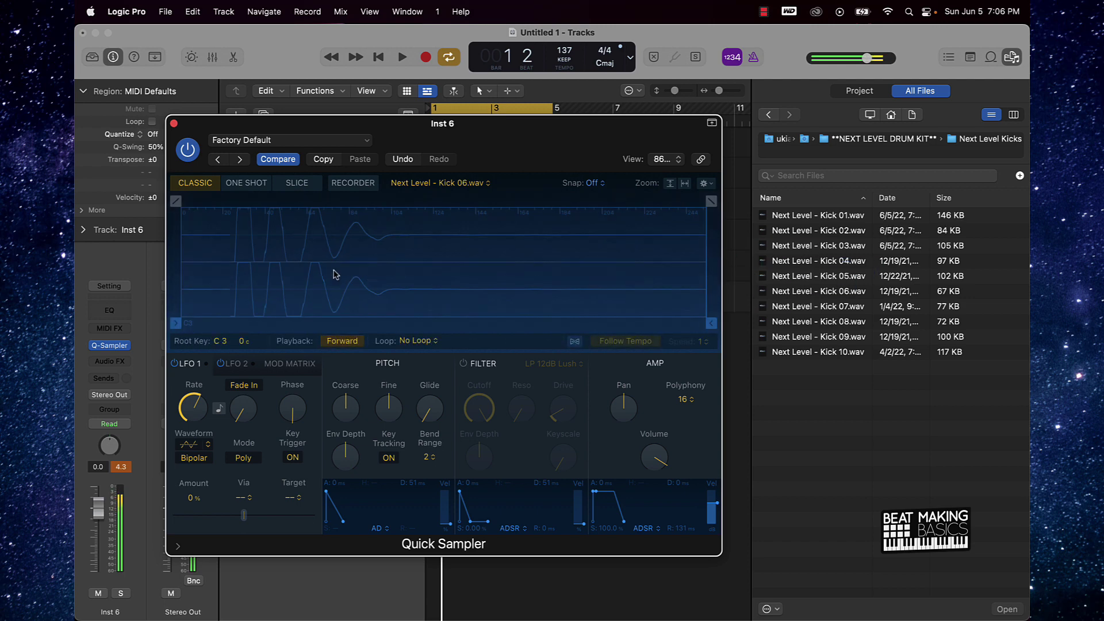
drag(818, 297, 267, 286)
drag(184, 316, 223, 319)
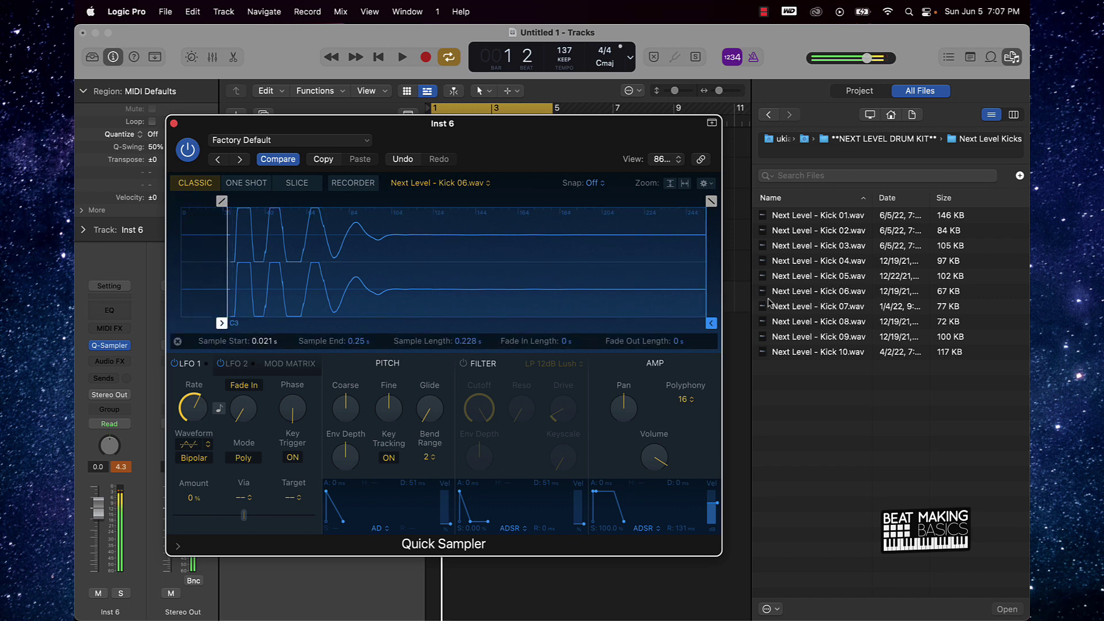
Load Next Level - Kick 07.wav into Quick Sampler, then close the plug-in window and the file browser.
drag(887, 304, 374, 296)
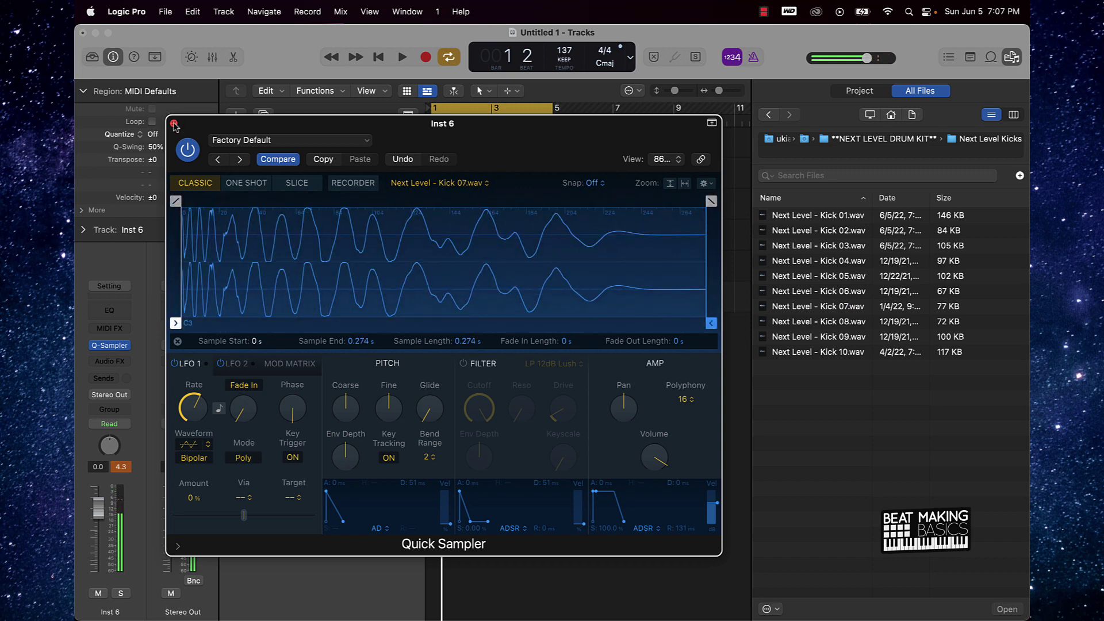
click(173, 124)
click(1012, 58)
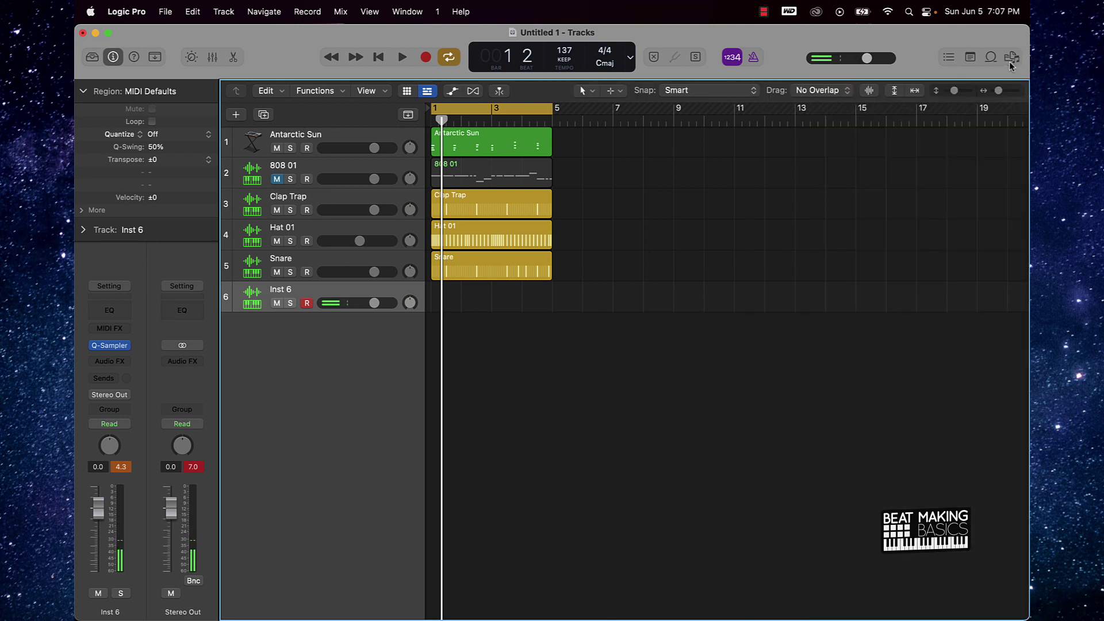
Record a kick pattern on the Inst 6 track across bars 1 to 4 and play it back with the beat.
key(r)
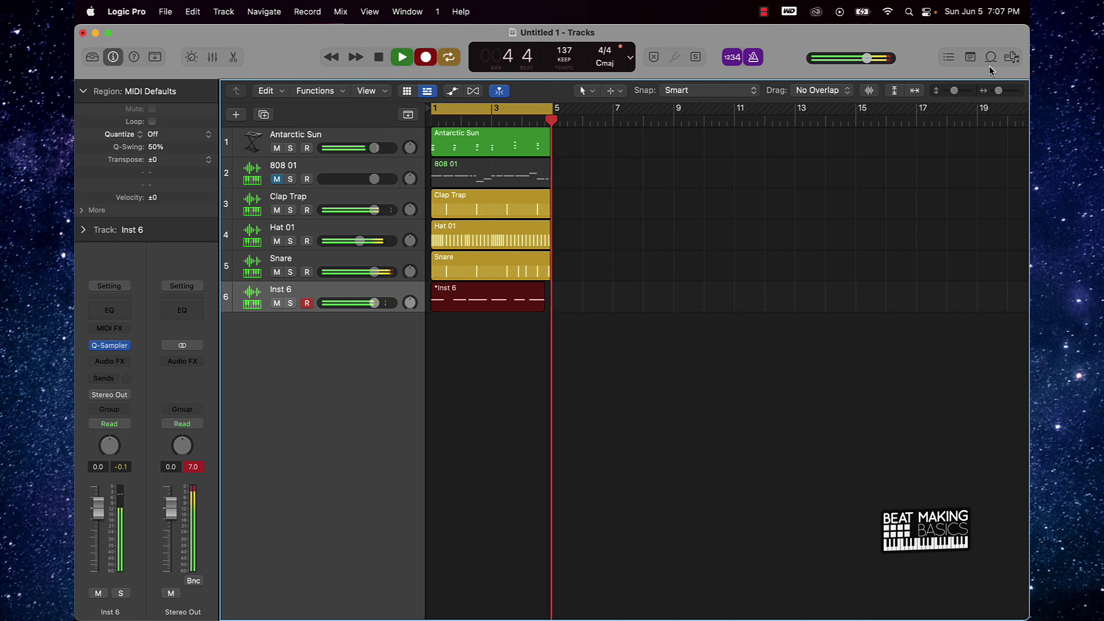
click(397, 61)
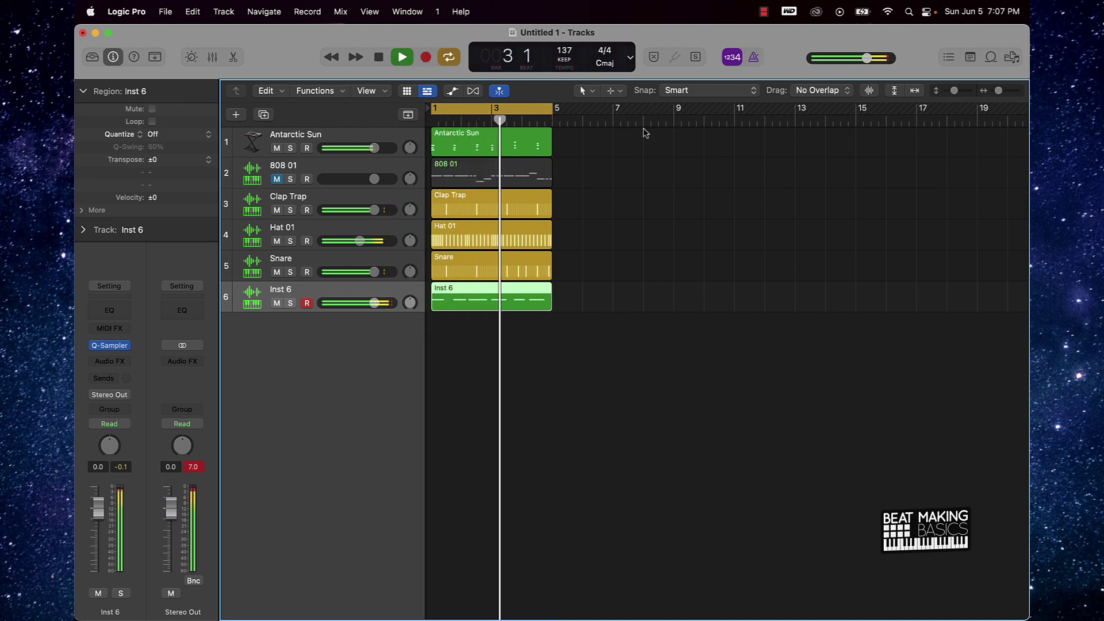
key(space)
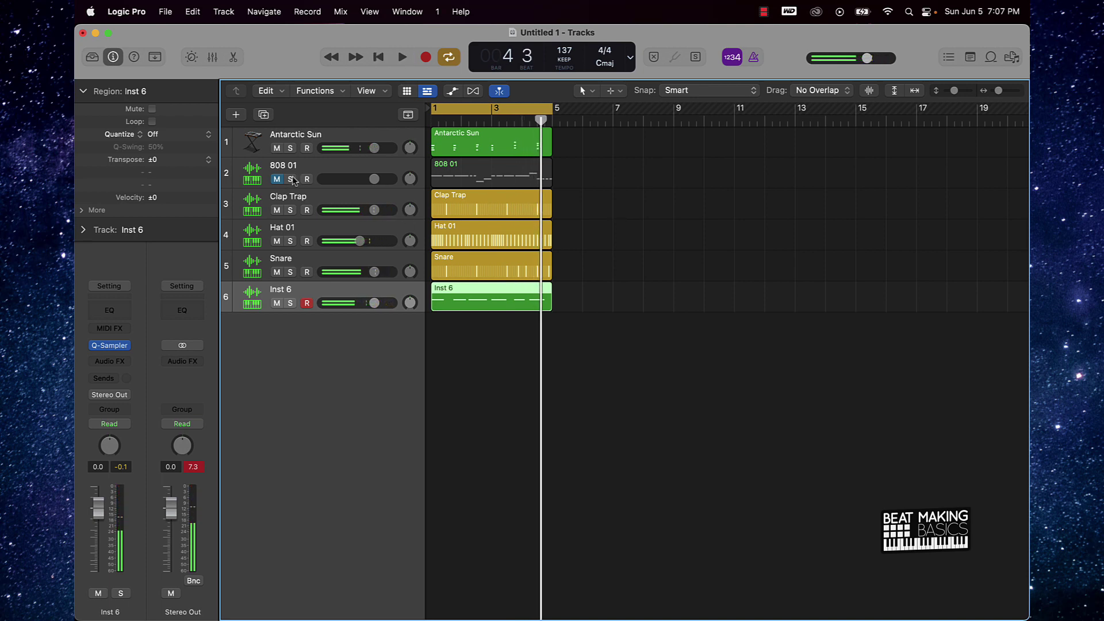
Open the Inst 6 kick region in the Piano Roll, quantize all its notes to 1/8 Swing, and close the editor.
double_click(492, 309)
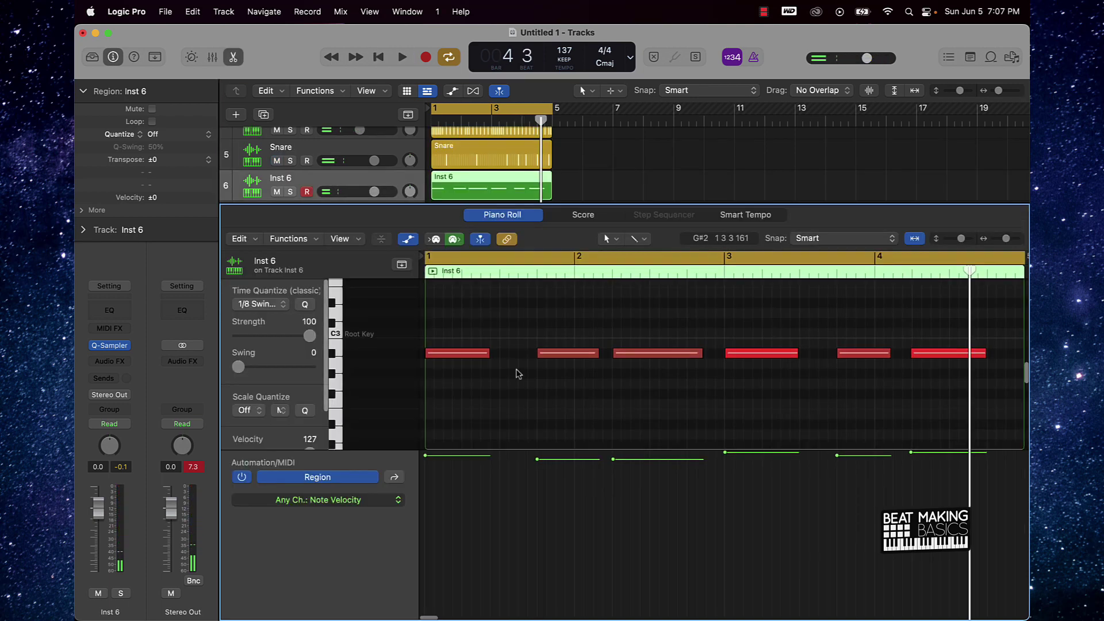
key(super+a)
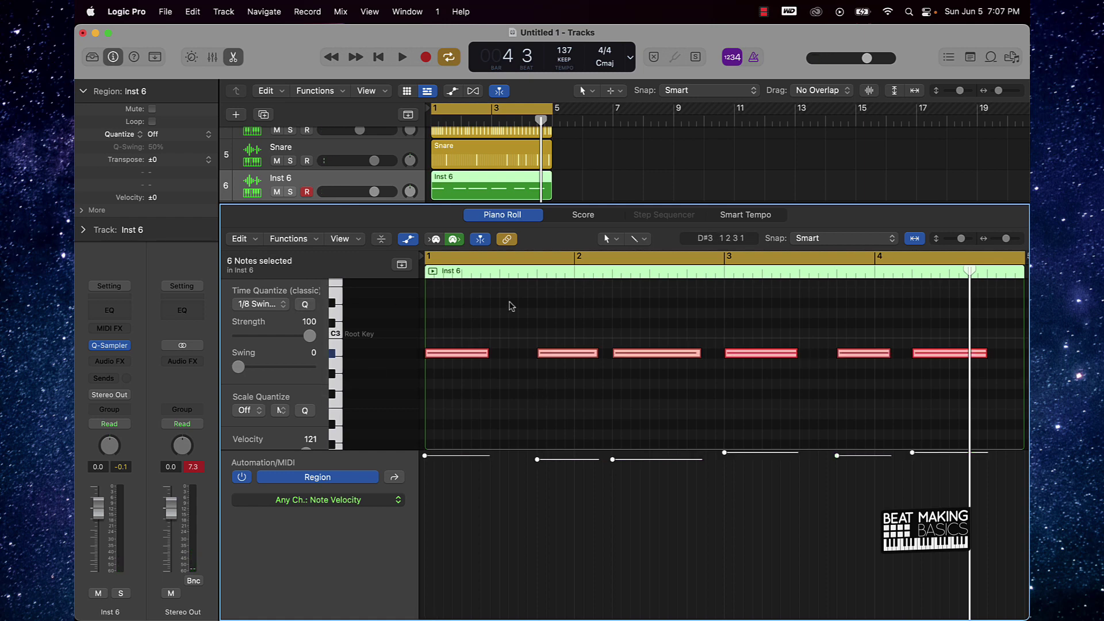
key(e)
Unmute the 808 01 track and play the loop to hear the 808 with the kick.
click(276, 179)
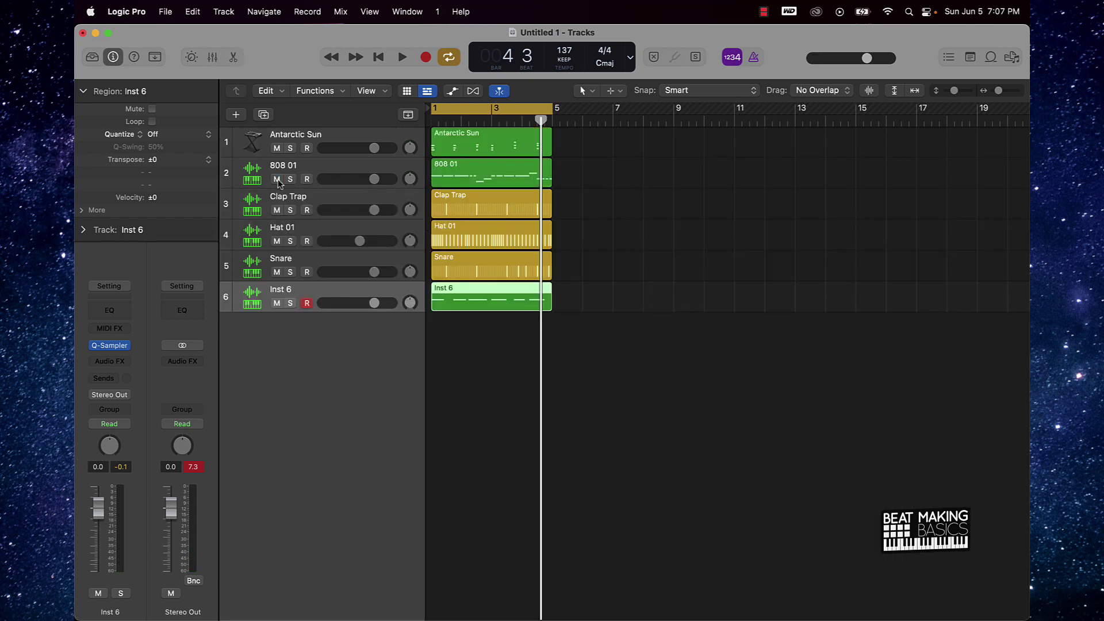
key(space)
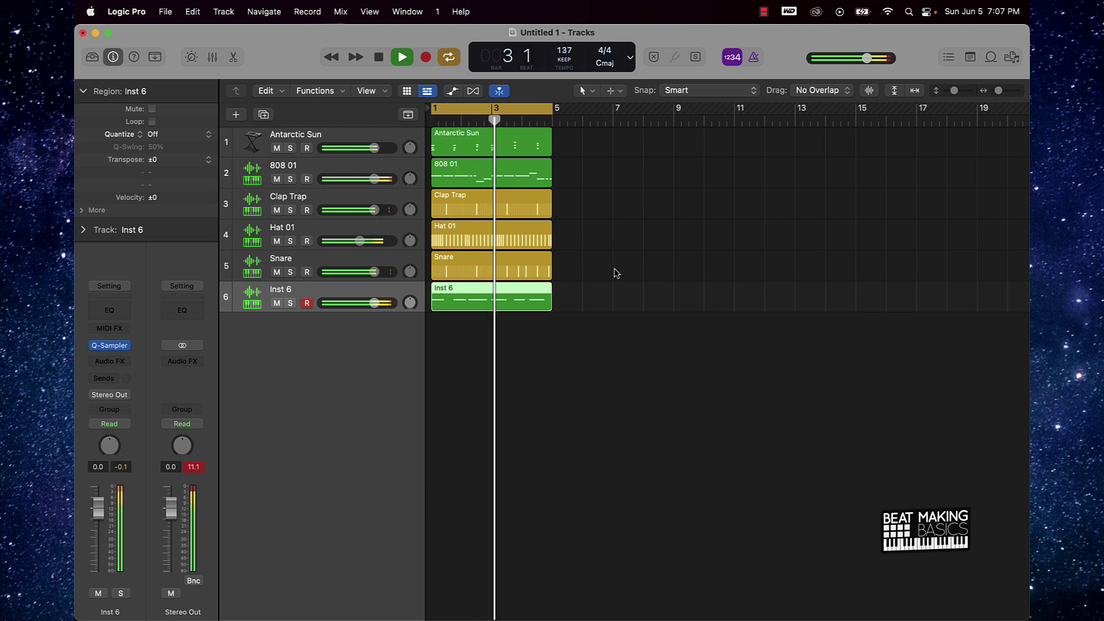
key(space)
In the 808 01 region, delete the second note of bar 3 and lengthen the first to fill its space, auditioning the result.
double_click(502, 179)
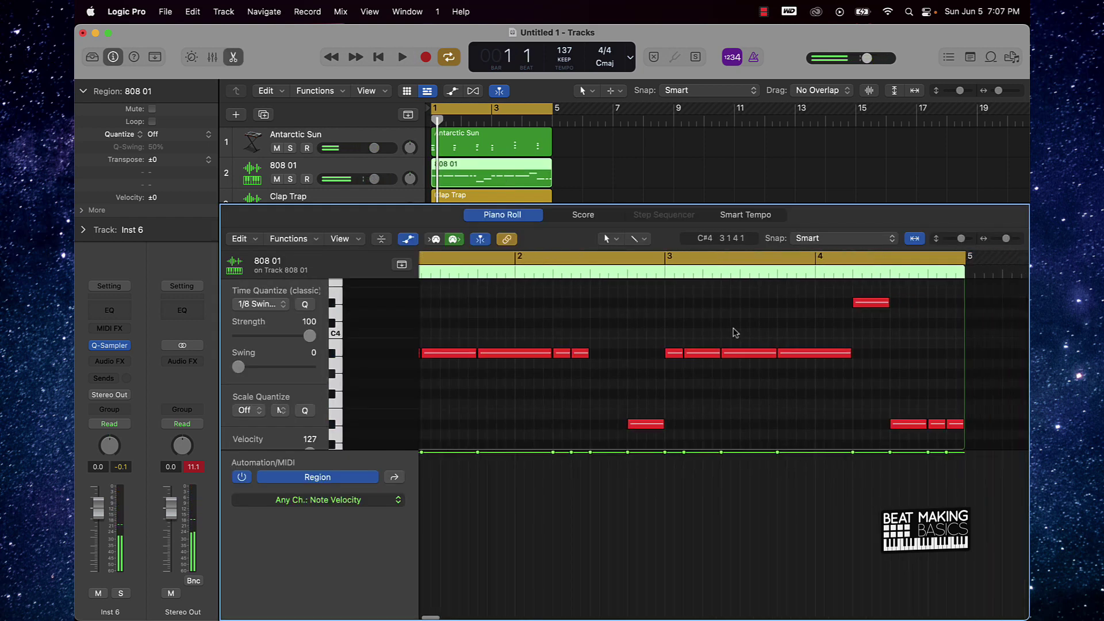
scroll(679, 368, up, 3)
scroll(680, 370, down, 3)
scroll(692, 377, down, 3)
scroll(689, 367, up, 2)
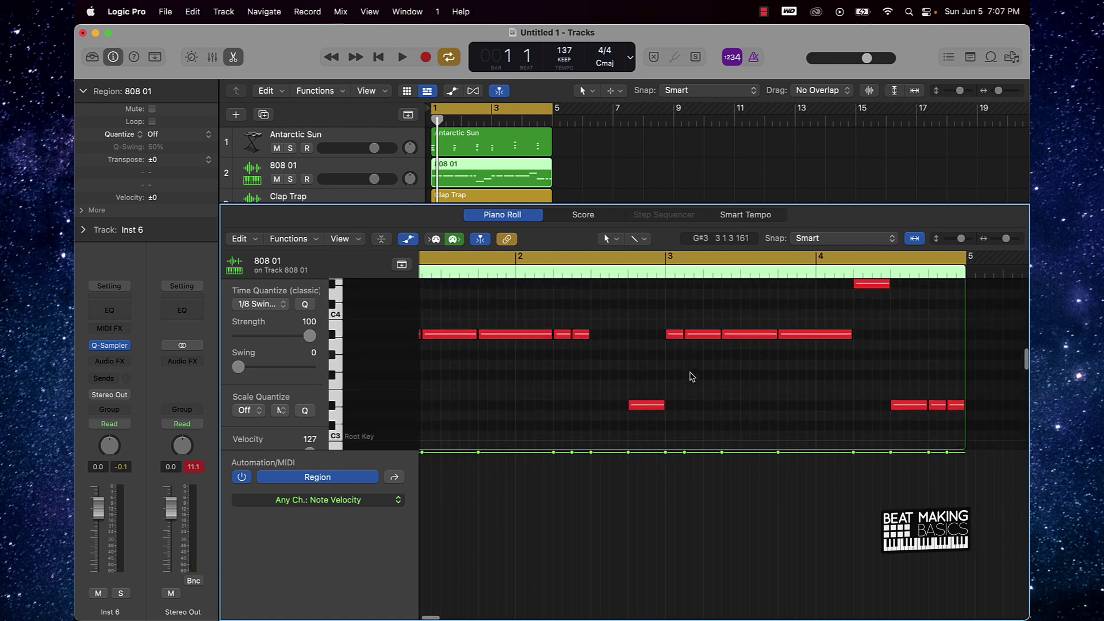
click(704, 332)
key(Delete)
drag(684, 336, 713, 337)
click(758, 377)
key(space)
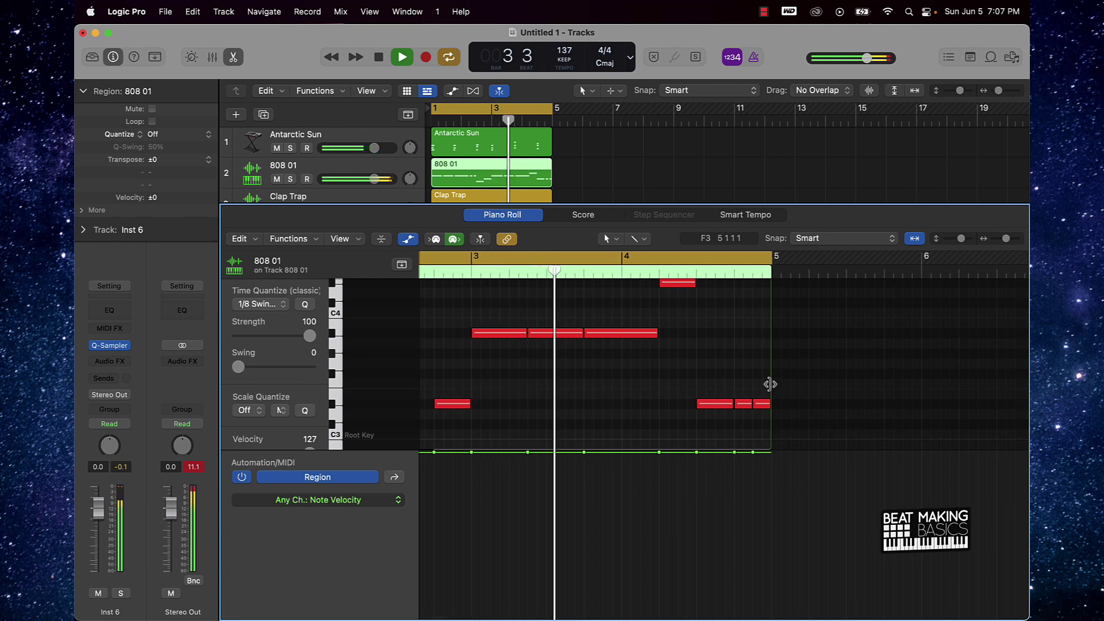
Lower the high 808 note in bar 4 to A#3, raise the last three notes to F3, and close the Piano Roll.
scroll(715, 365, up, 1)
scroll(715, 365, right, 1)
scroll(659, 347, up, 1)
key(space)
drag(657, 320, 739, 372)
scroll(662, 397, down, 2)
click(737, 403)
key(space)
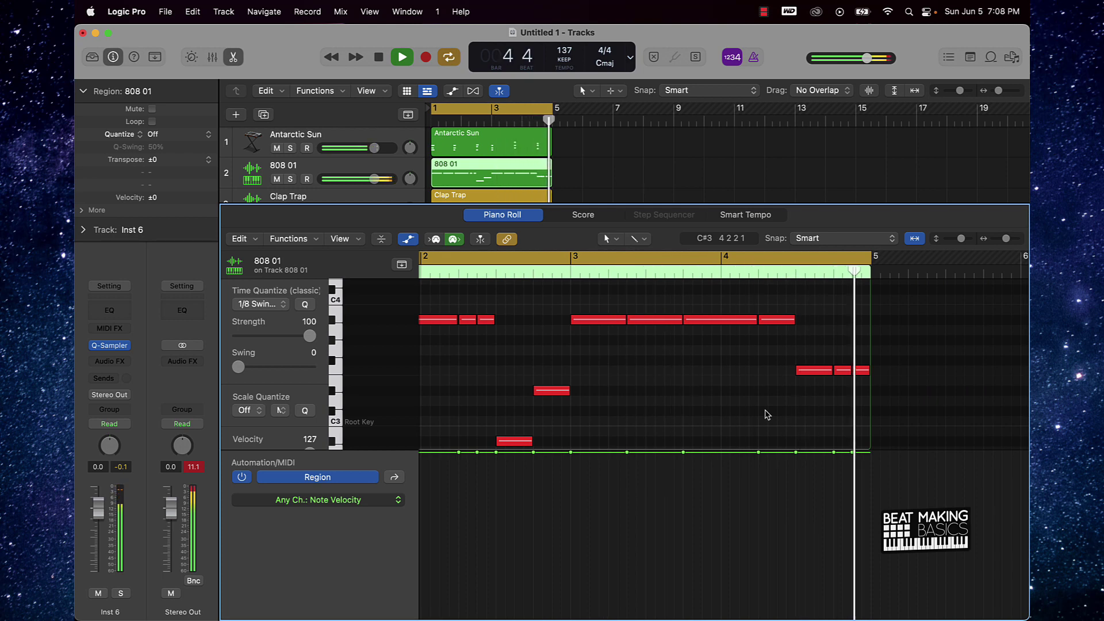
key(e)
click(627, 386)
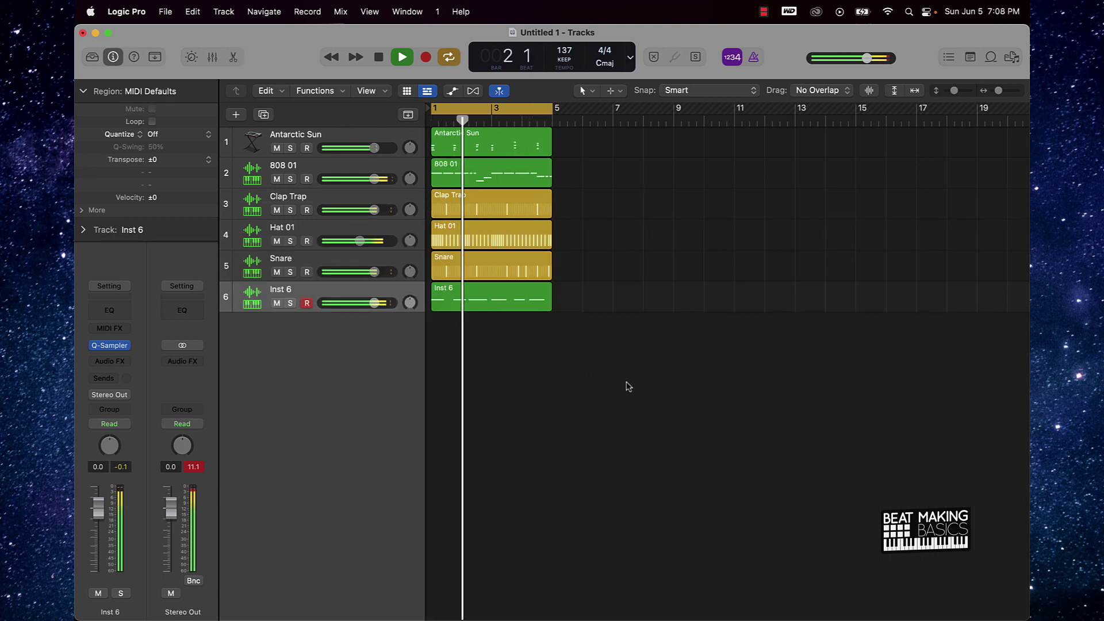
Lower the Inst 6 kick track's volume to -2.2 dB and the Snare track's to -3.6 dB.
drag(374, 303, 367, 303)
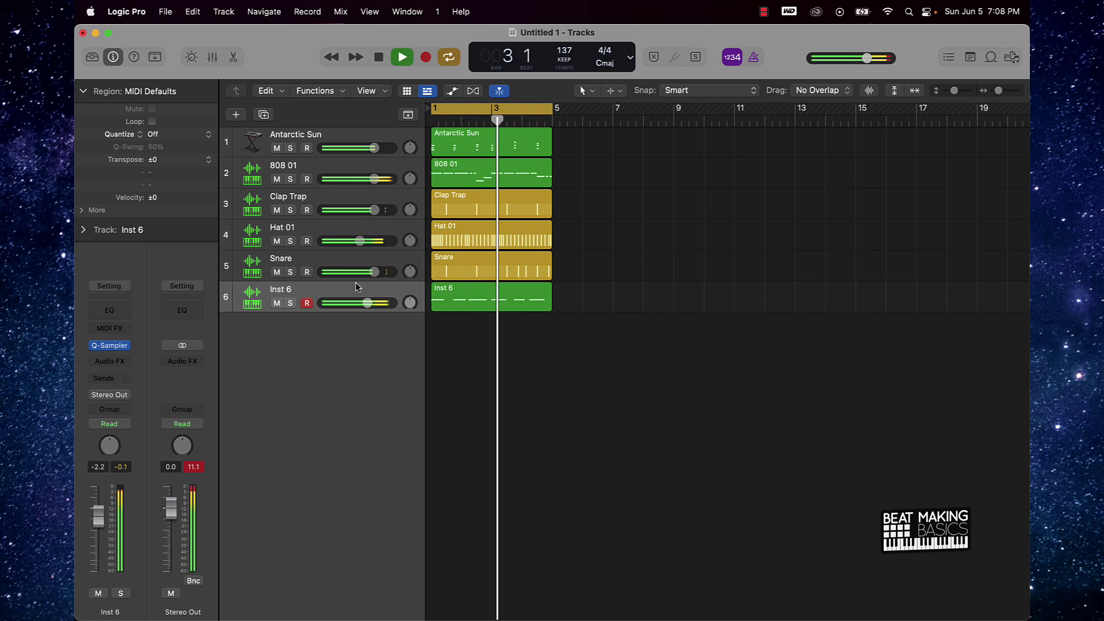
drag(379, 268, 369, 268)
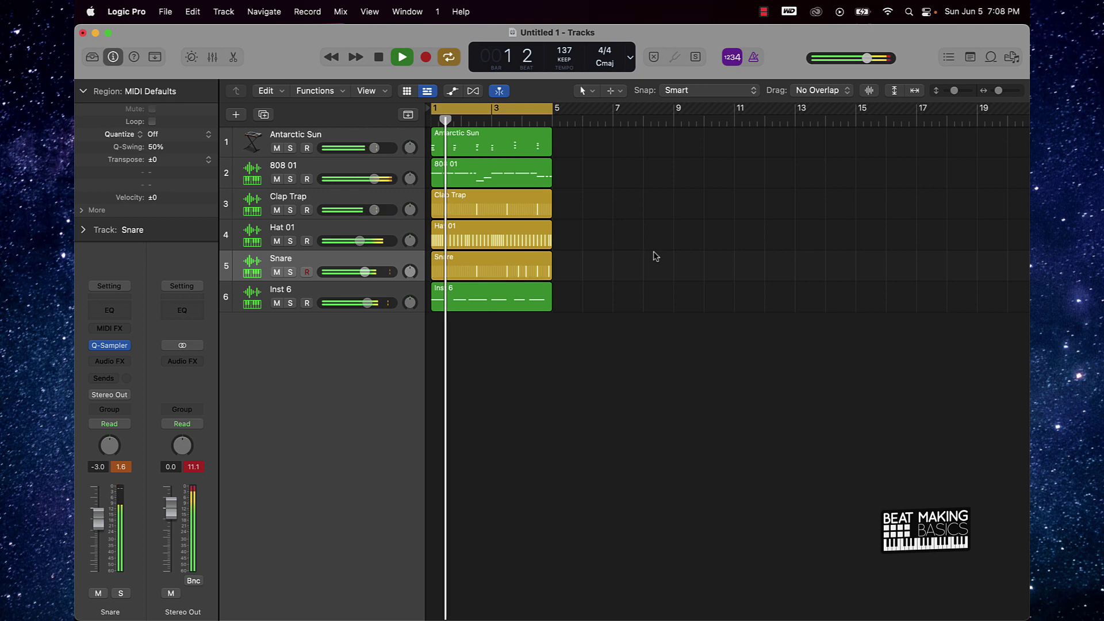
drag(365, 272, 363, 272)
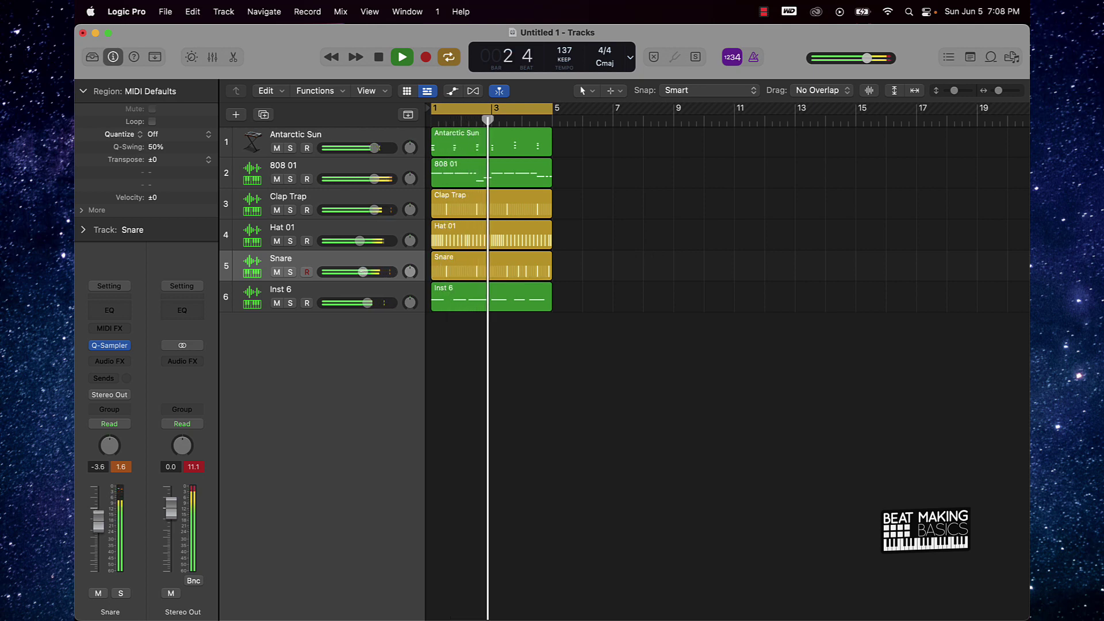
Mute the 808 01 and Inst 6 tracks and stop playback.
click(276, 179)
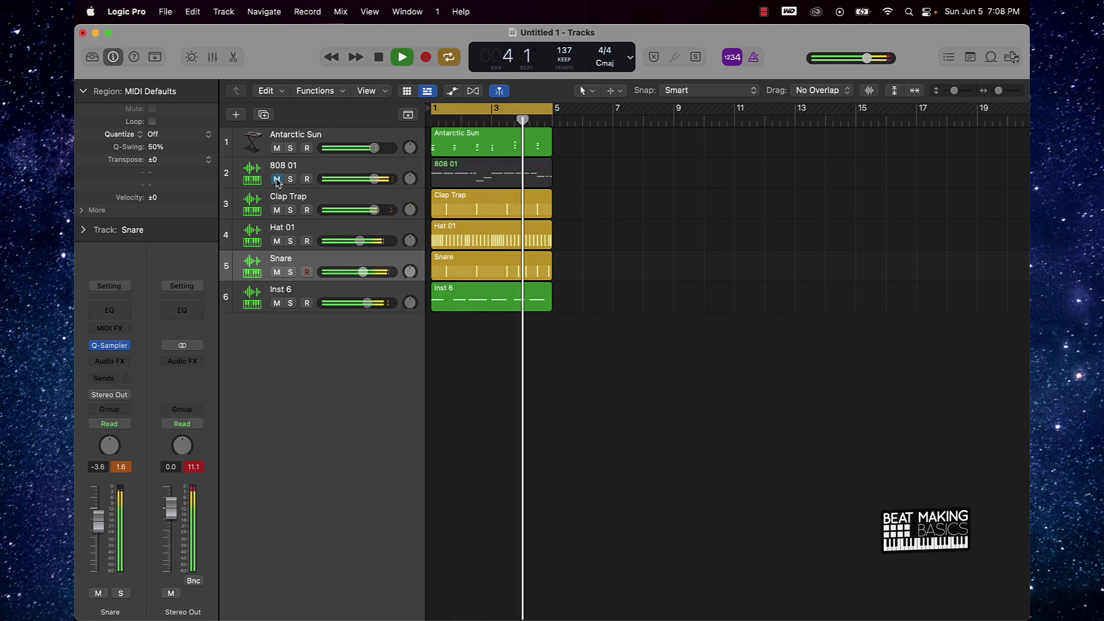
click(277, 303)
key(space)
Duplicate the 808 01 track with its Quick Sampler setup as an empty track directly beneath it.
click(262, 179)
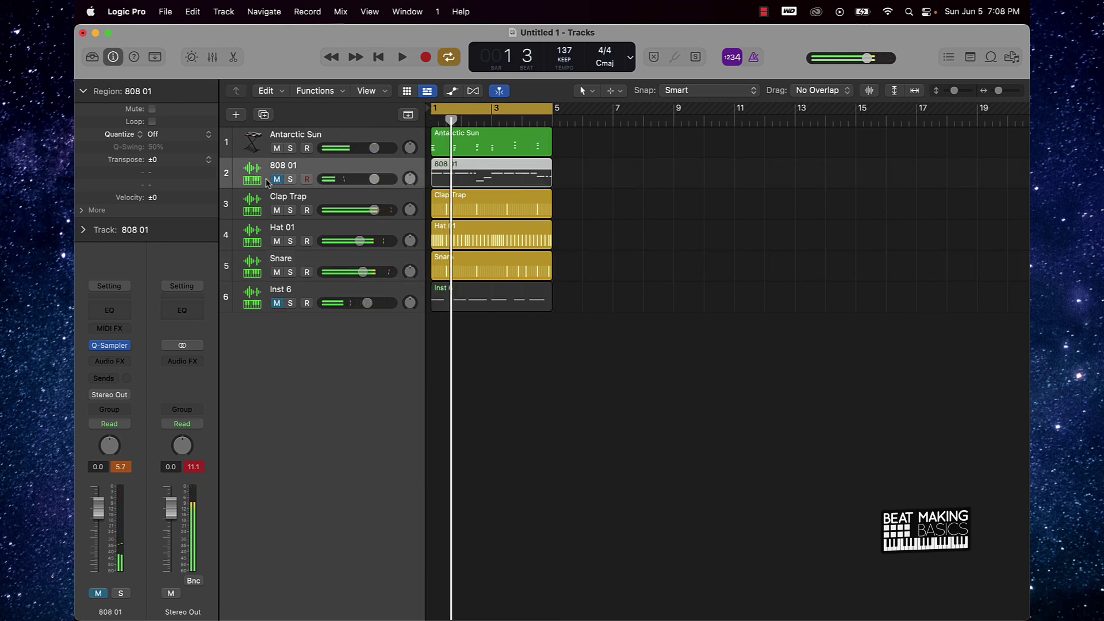
key(space)
key(space)
key(super+d)
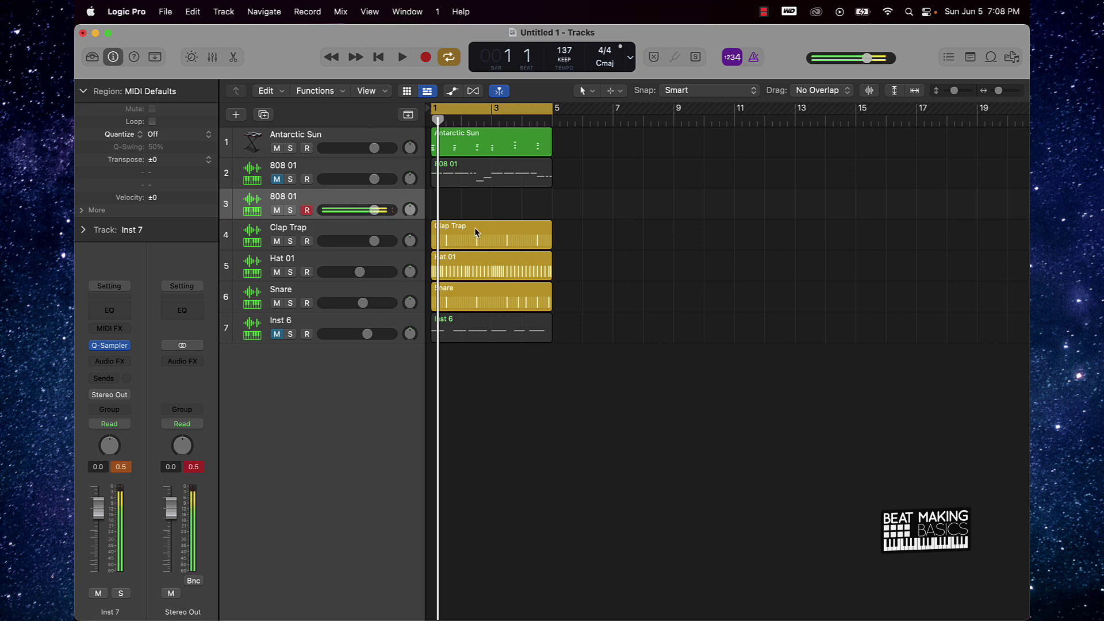
Rehearse over the loop and record a new four-bar 808 part on the duplicated 808 01 track.
key(space)
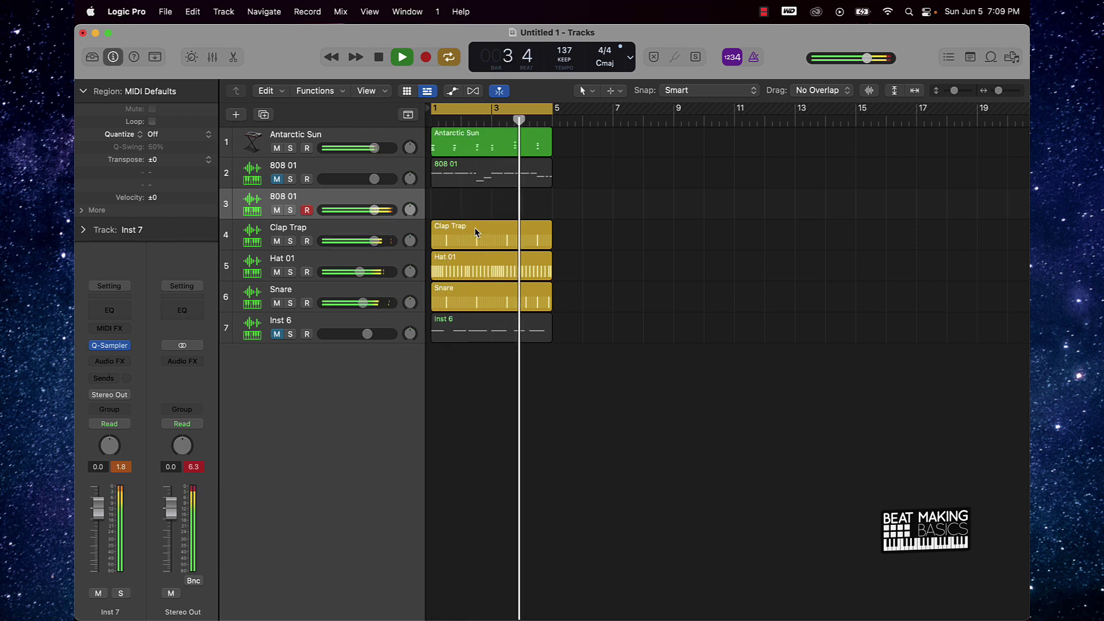
key(space)
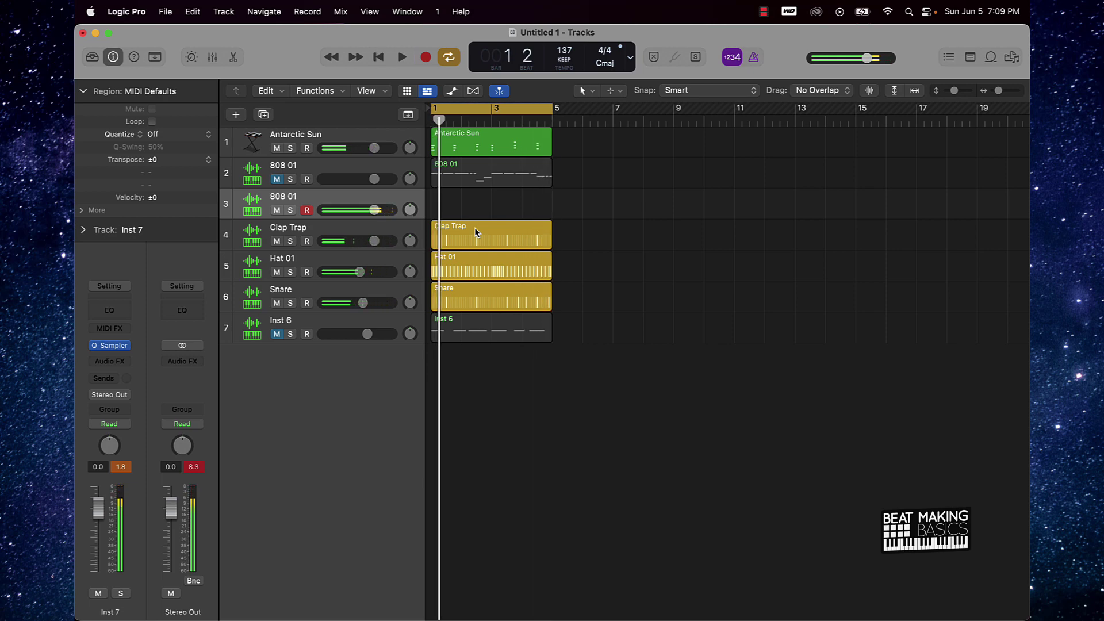
key(r)
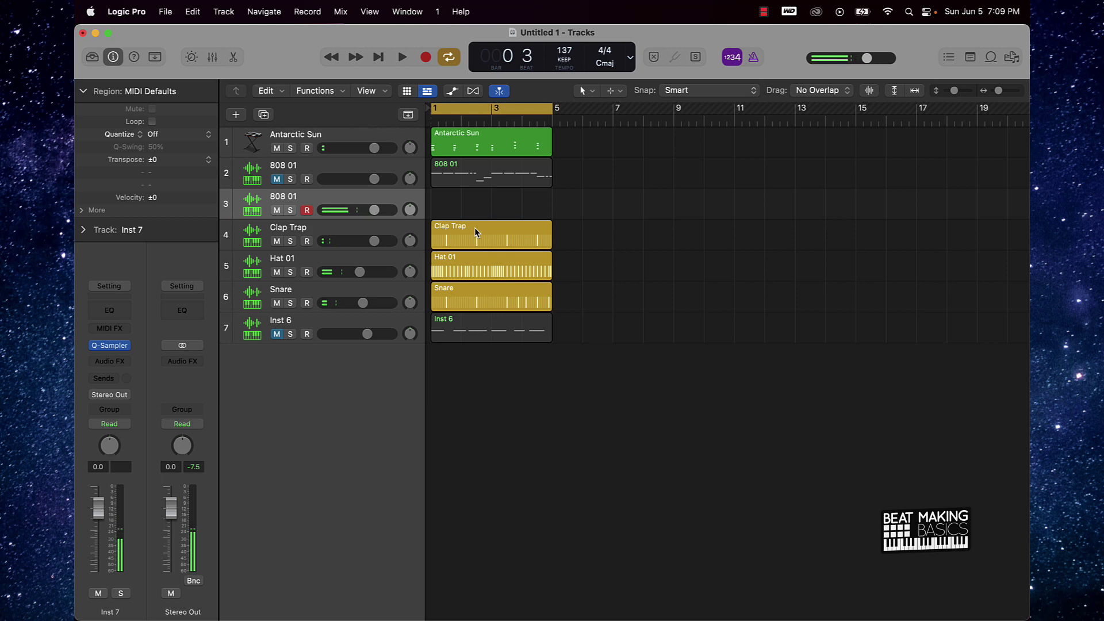
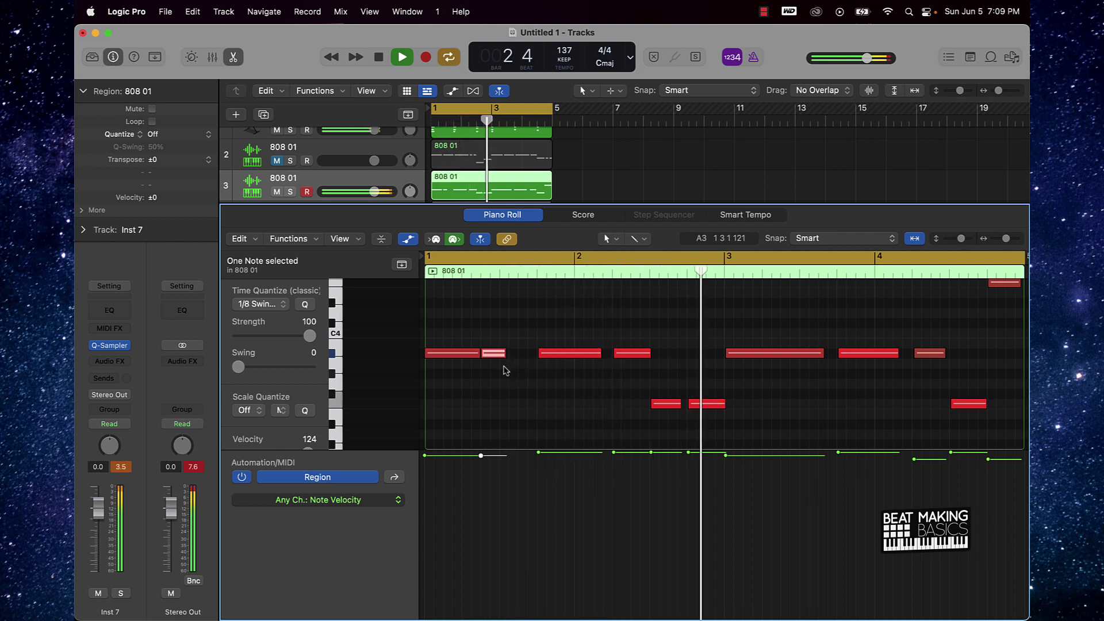
Select all notes in the newly recorded 808 region and quantize them to 1/8 Swing.
click(521, 387)
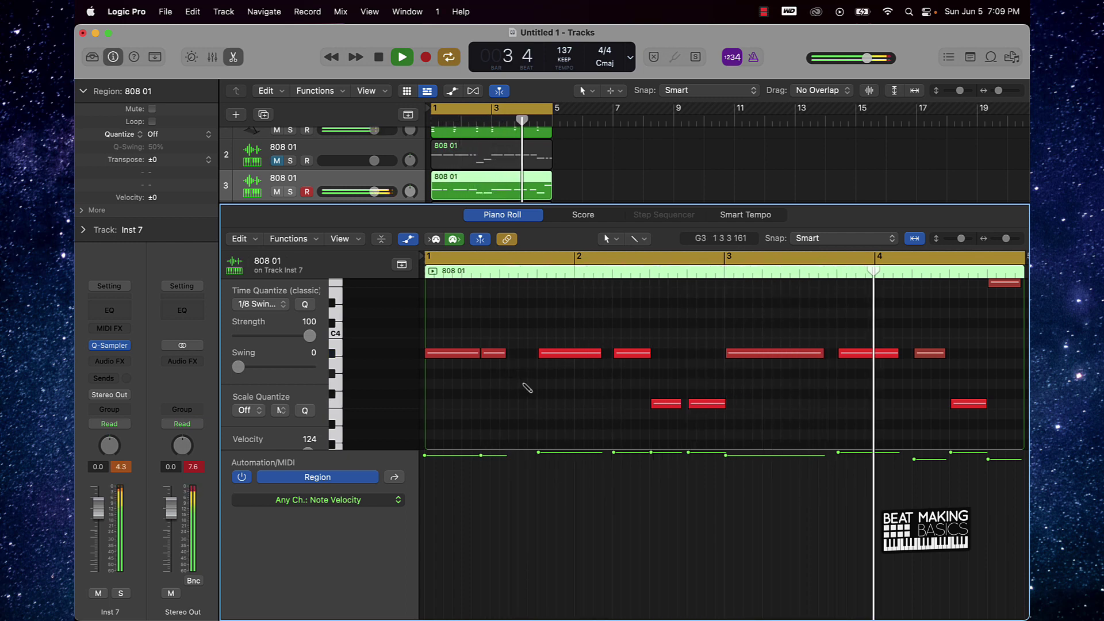
key(super+a)
click(306, 304)
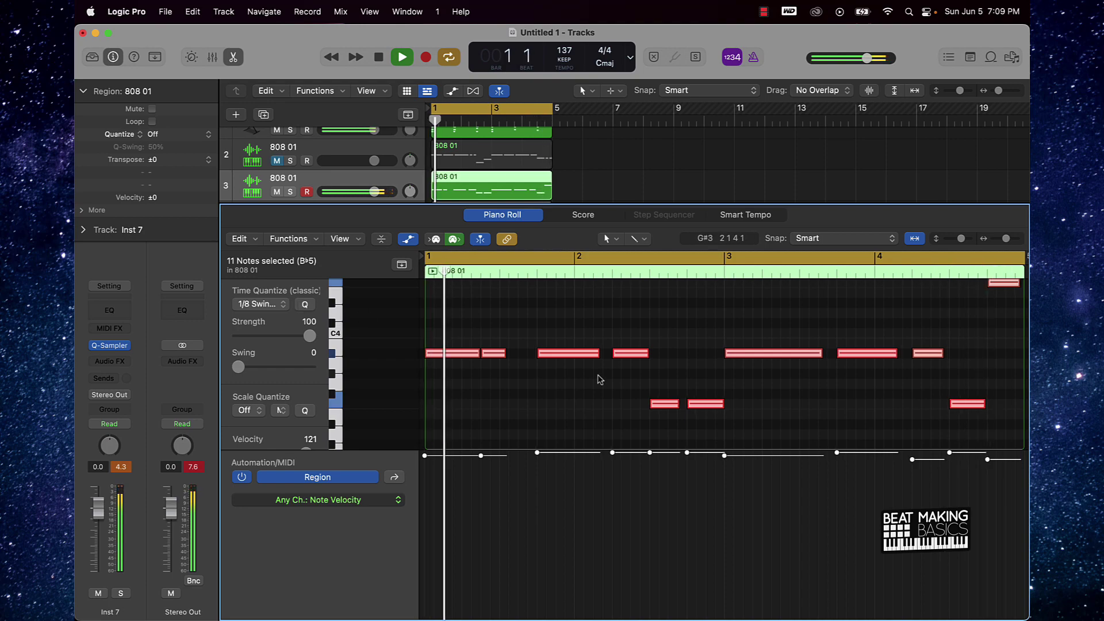
Extend all new 808 notes to the following notes with Force Legato and close the Piano Roll.
right_click(498, 361)
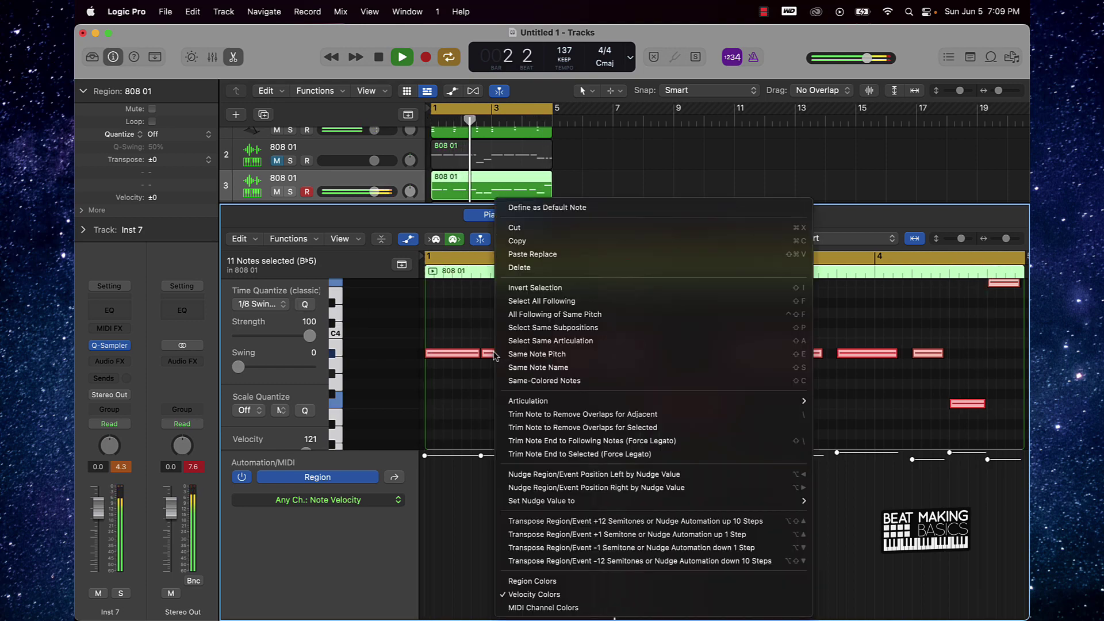
click(605, 434)
click(573, 412)
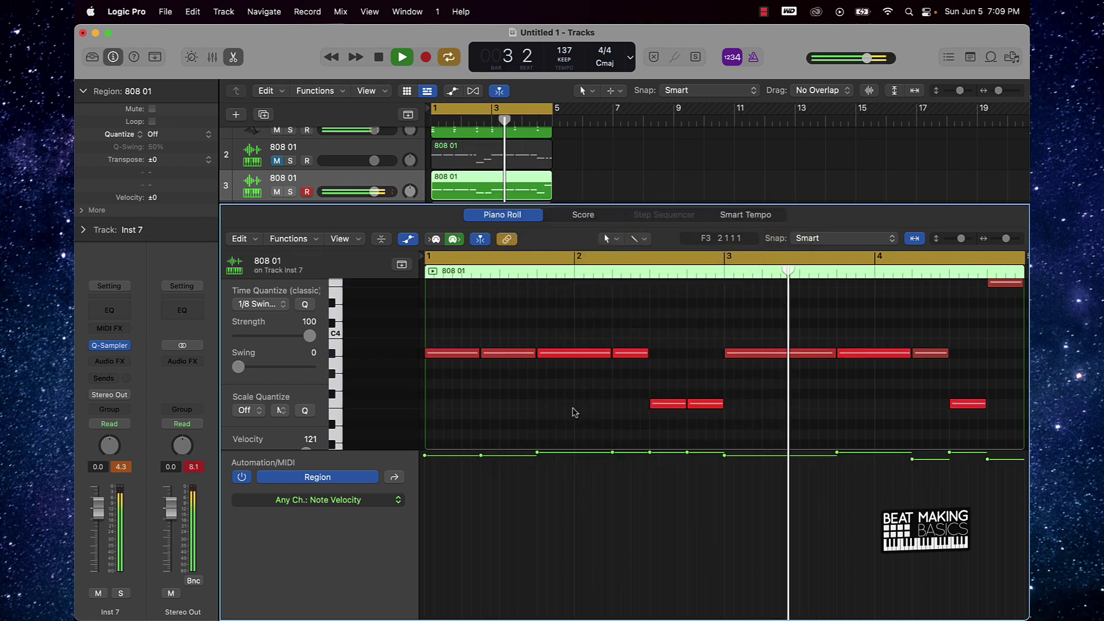
key(p)
click(569, 397)
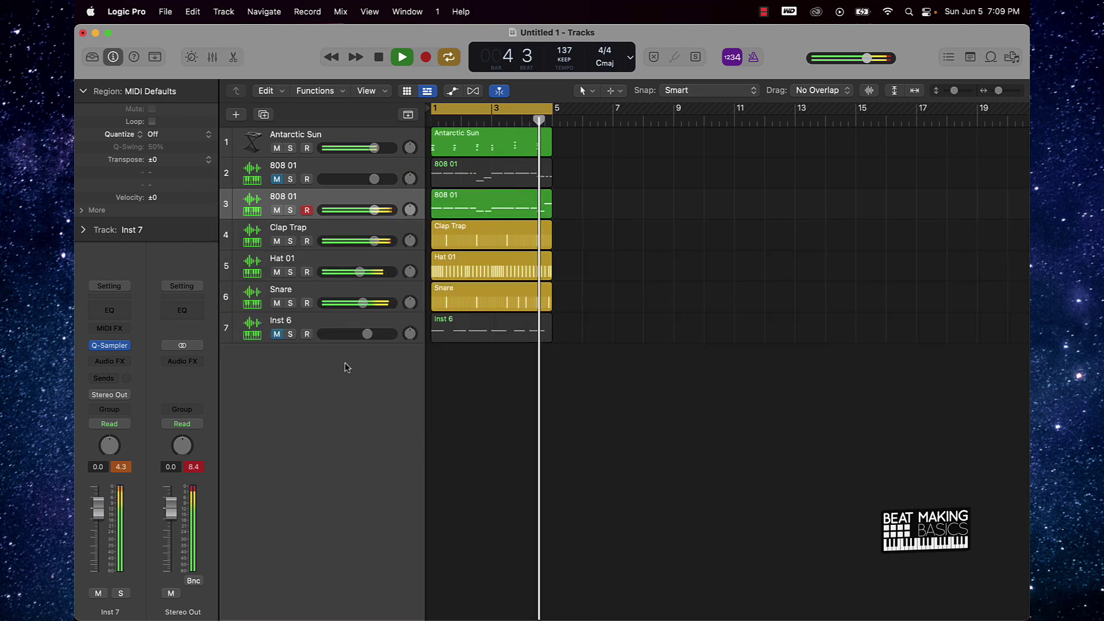
Audition the Inst 6 kick with the new 808 by unmuting and remuting its track during playback.
click(276, 333)
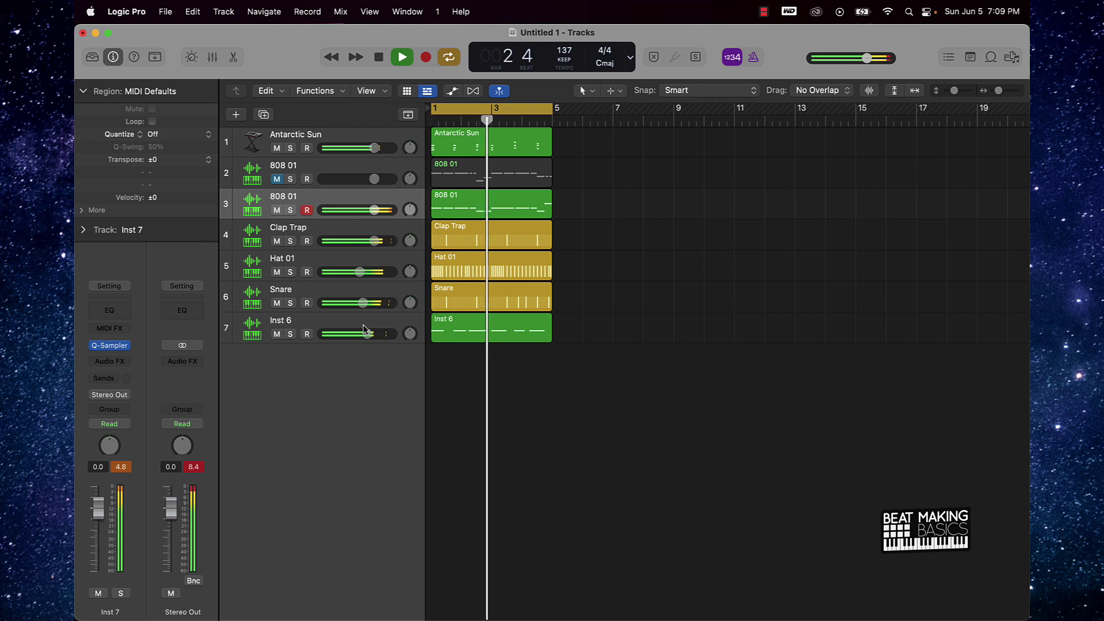
click(278, 334)
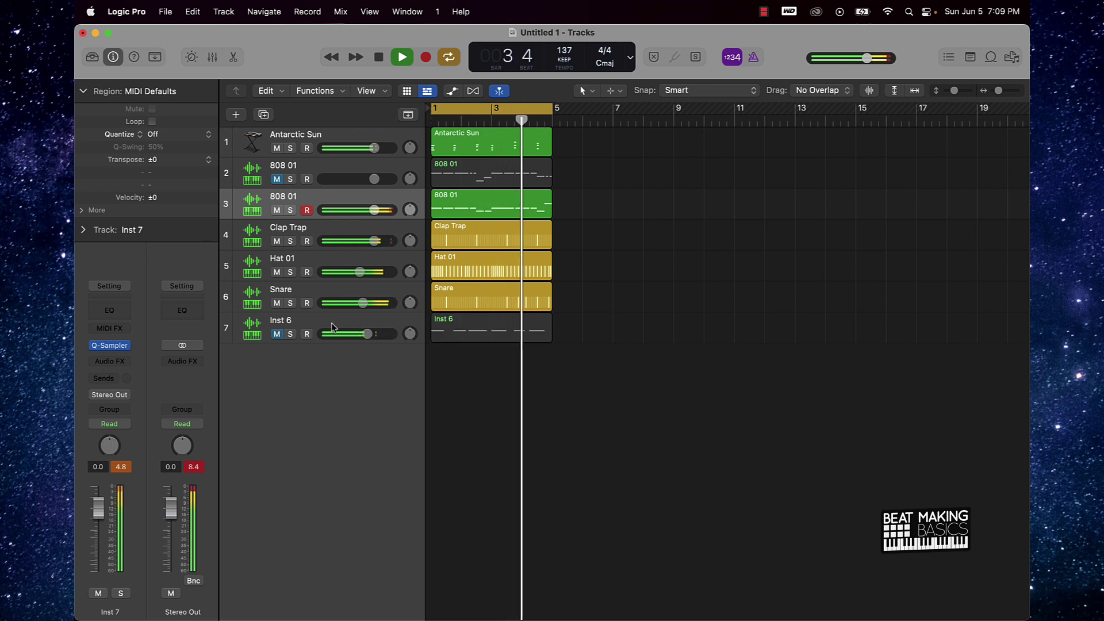
click(332, 328)
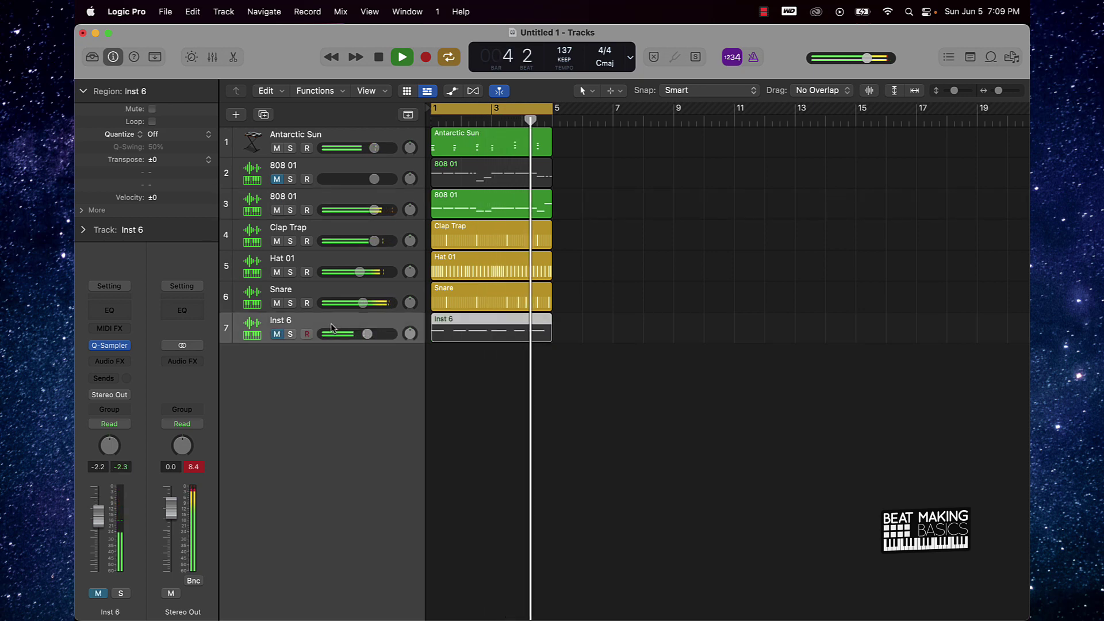
Duplicate the Antarctic Sun track, stop playback, and copy its chord region onto the new track at bar 1.
click(335, 130)
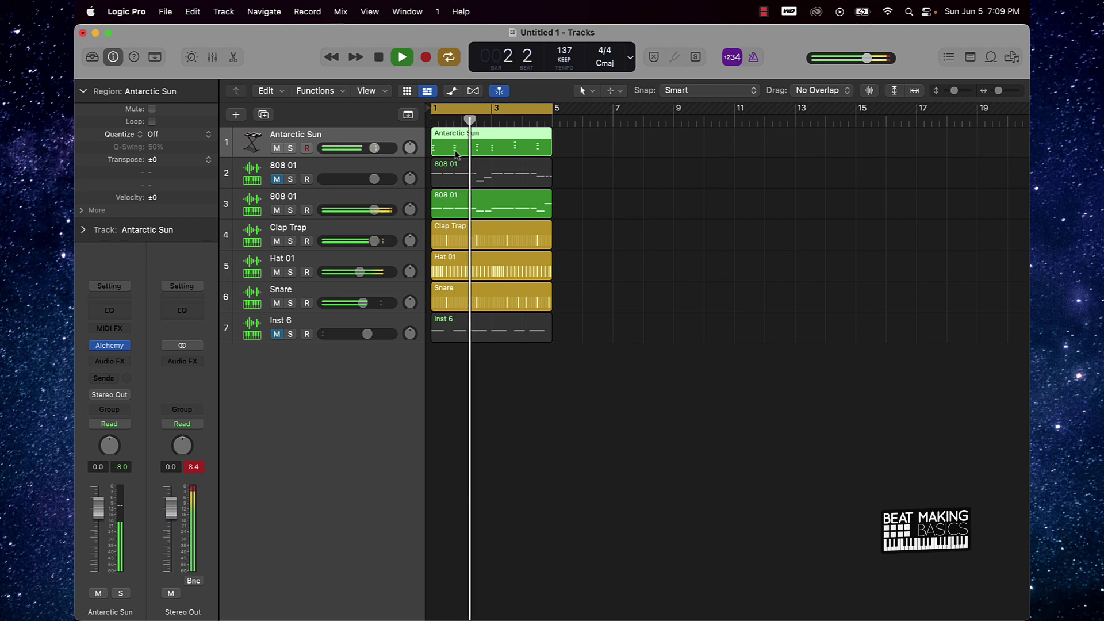
key(super+d)
key(space)
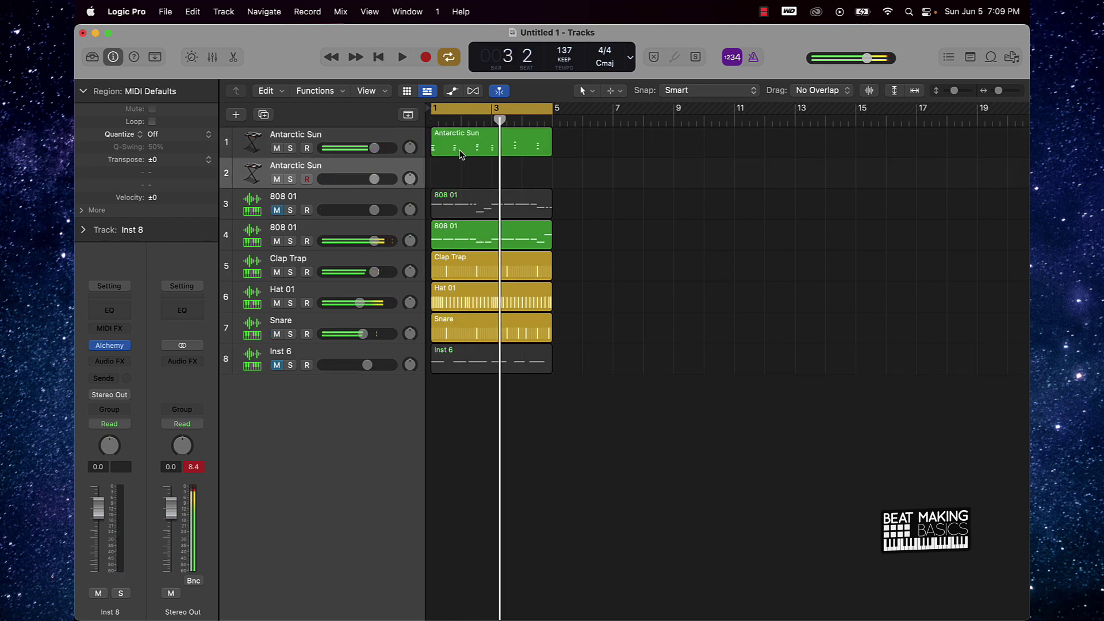
key(Return)
drag(460, 157, 456, 167)
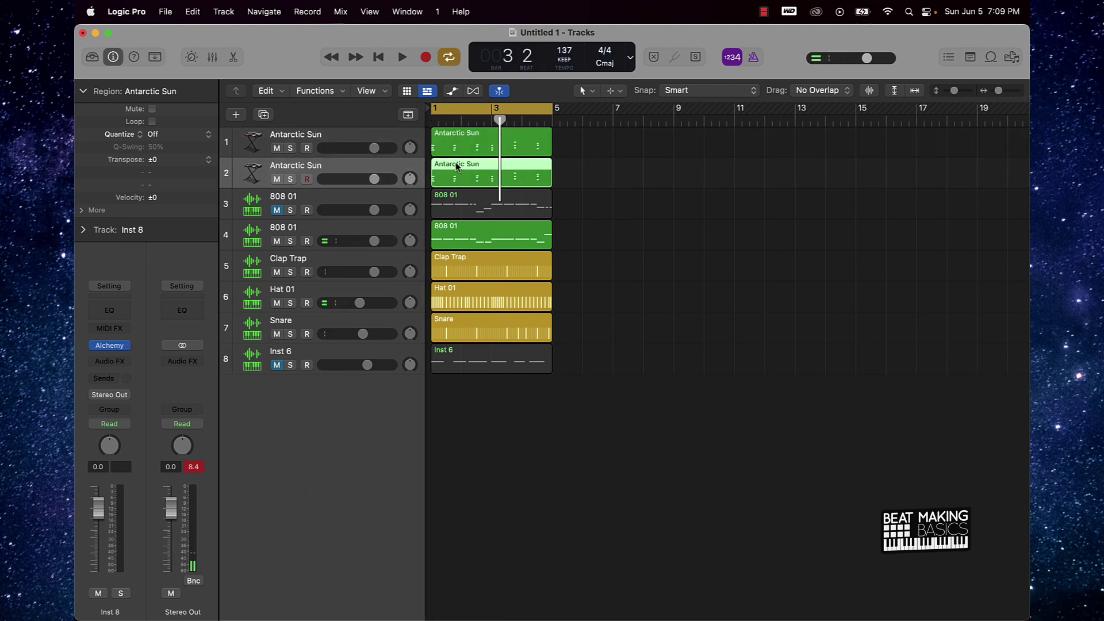
Transpose all notes in the copied Antarctic Sun region up one octave in the Piano Roll and play the result.
double_click(457, 165)
key(super+a)
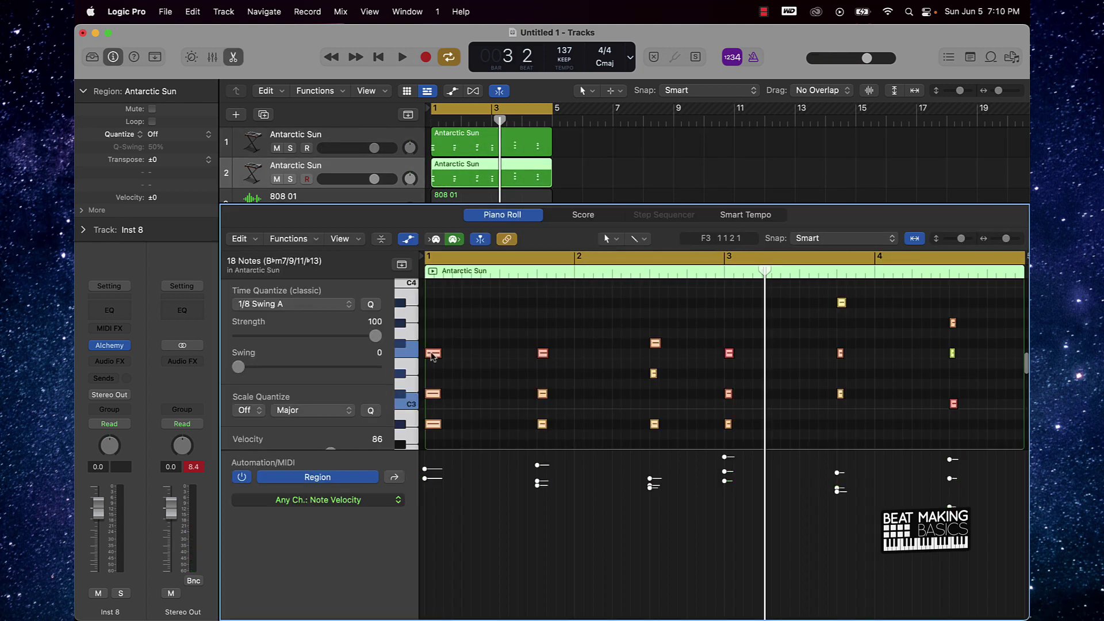
drag(433, 426, 435, 304)
key(space)
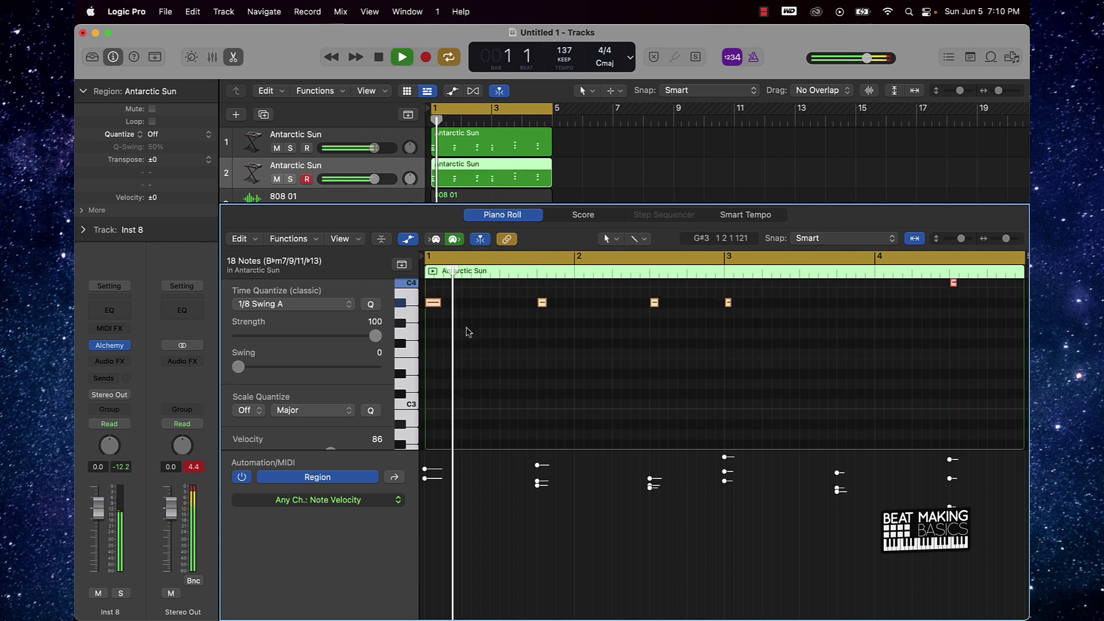
Close the Piano Roll and swap the basses by muting the second 808 track and unmuting the first one.
click(572, 174)
key(p)
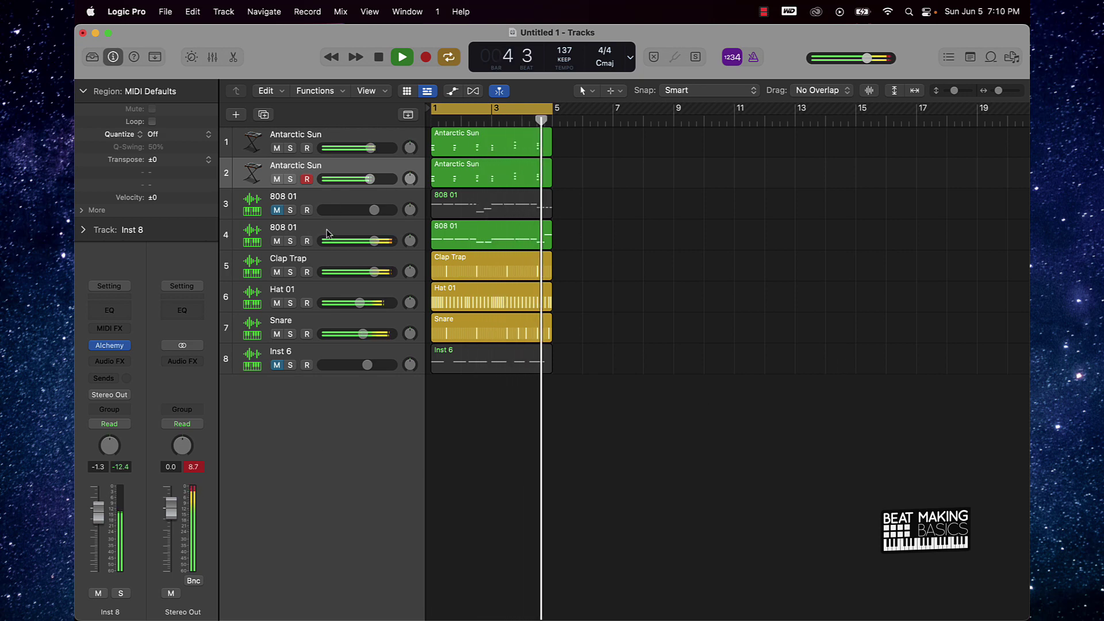
click(277, 241)
click(277, 211)
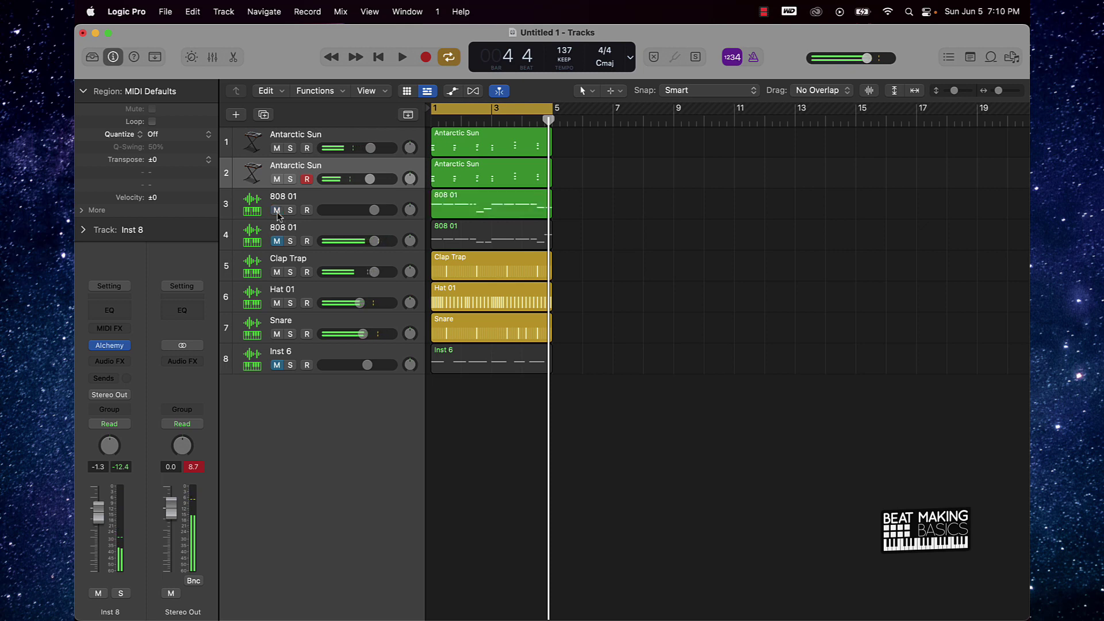
Rename the two 808 tracks 808 A and 808 B, name all regions after their tracks, and audition the beat.
double_click(292, 229)
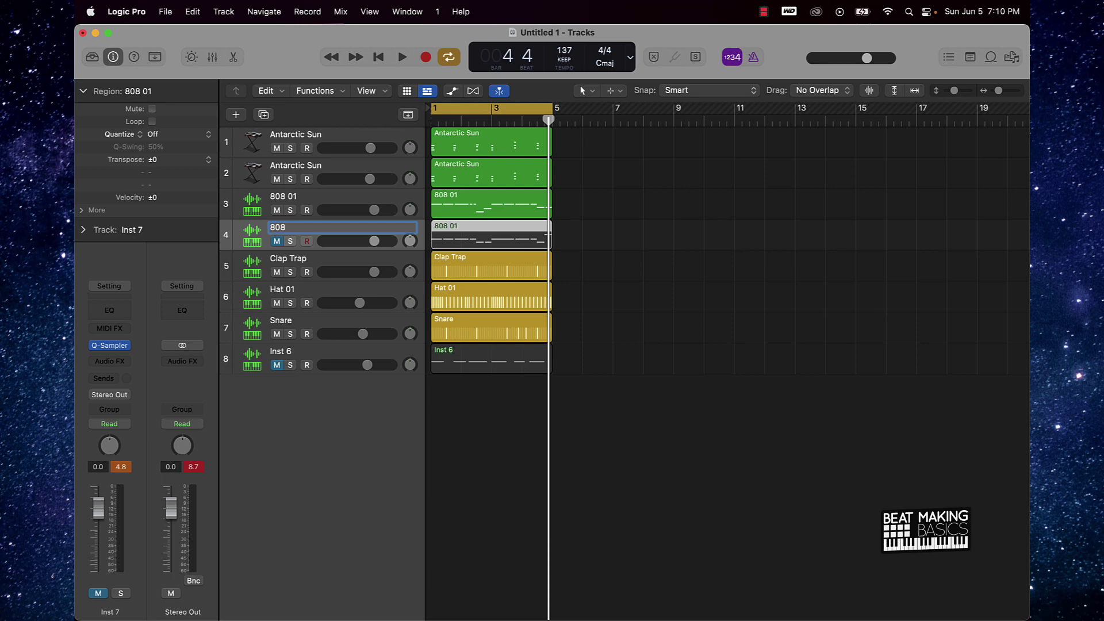
click(285, 197)
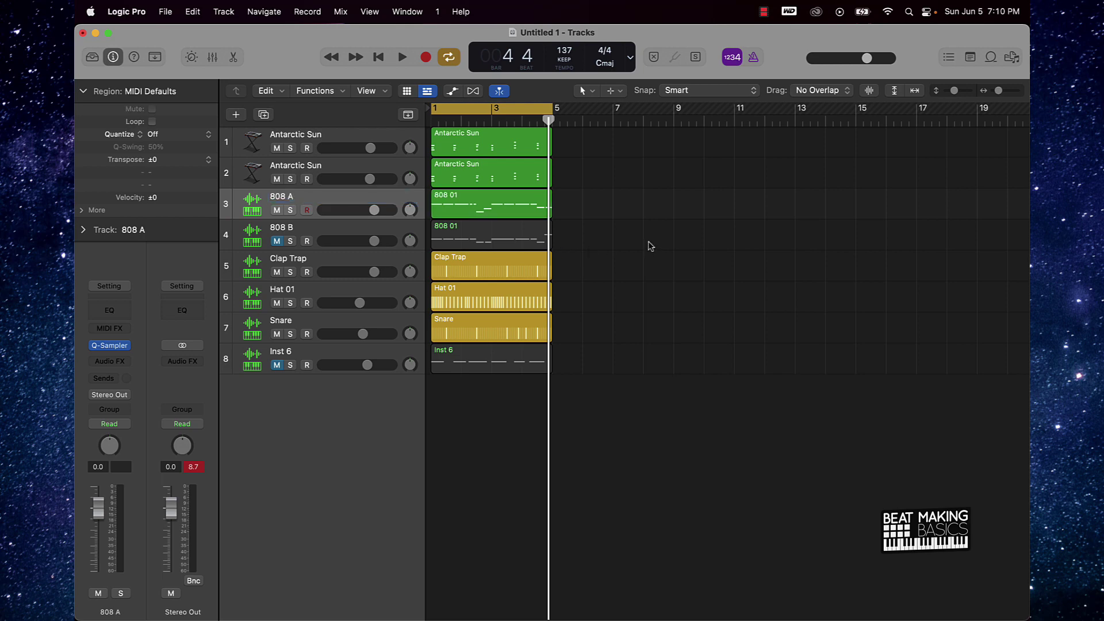
key(super+a)
key(space)
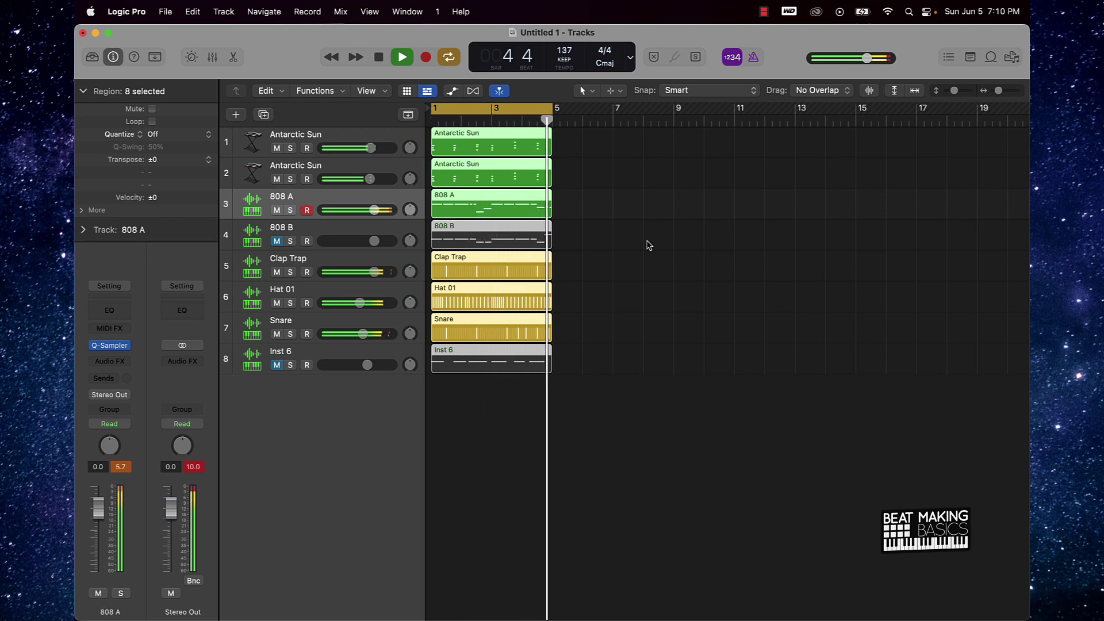
click(648, 245)
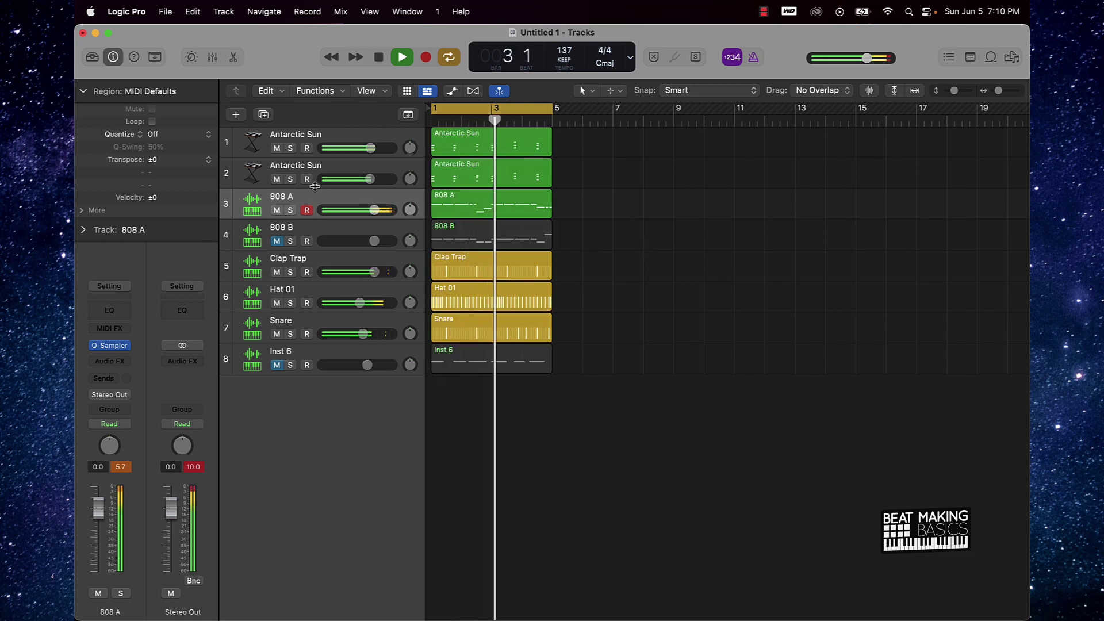
key(space)
Mute the second Antarctic Sun track and insert the Murda Melodies audio effect on the first Antarctic Sun track.
click(259, 142)
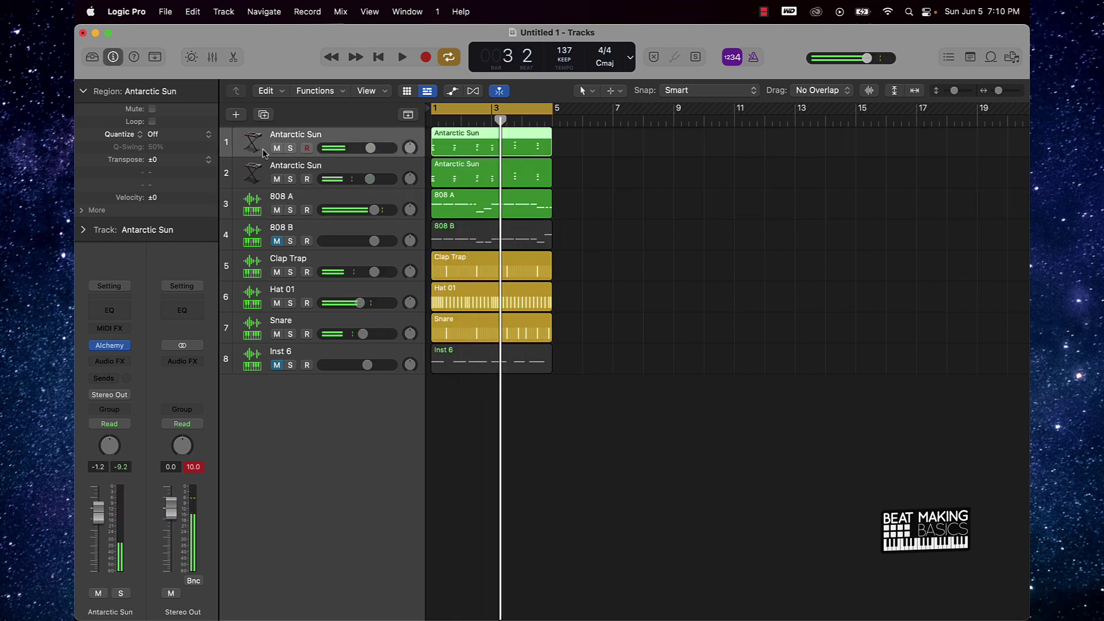
click(276, 179)
click(109, 361)
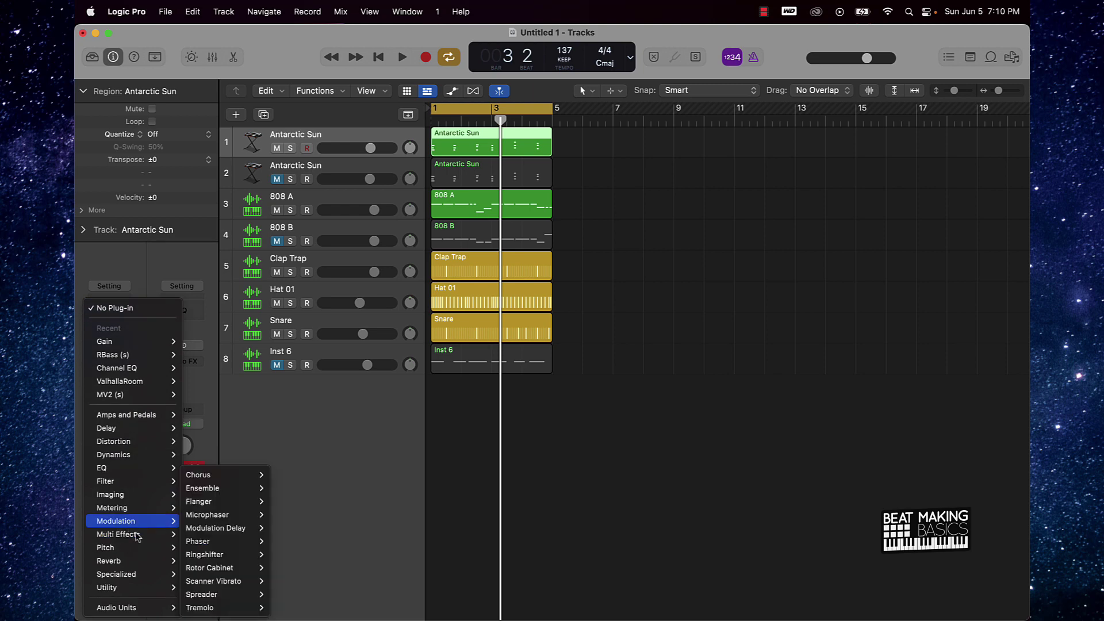
mouse_move(123, 607)
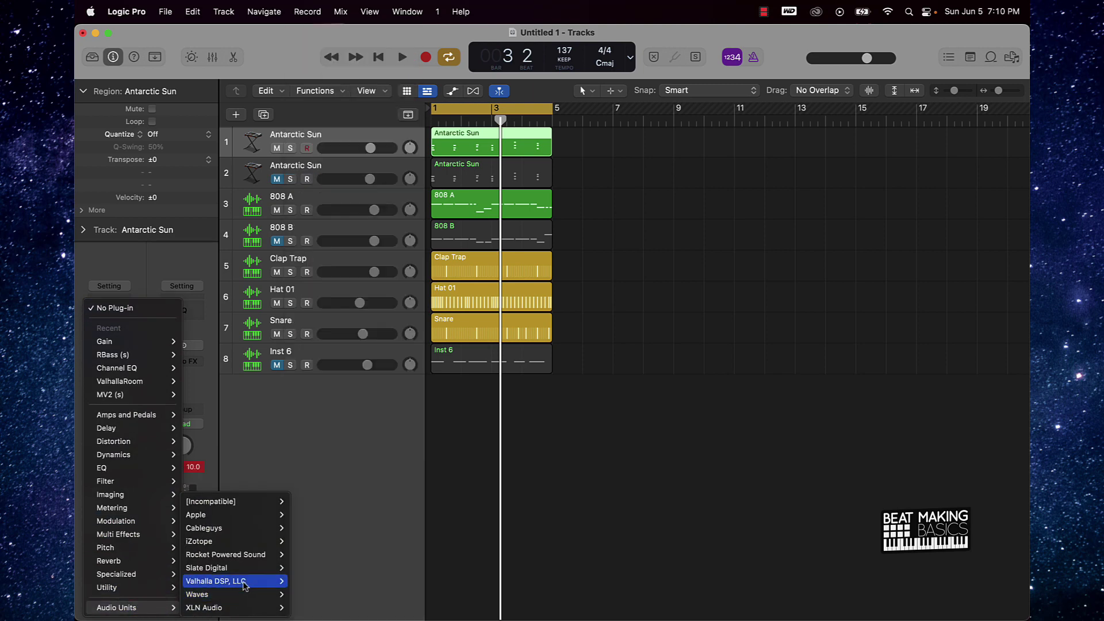
mouse_move(245, 583)
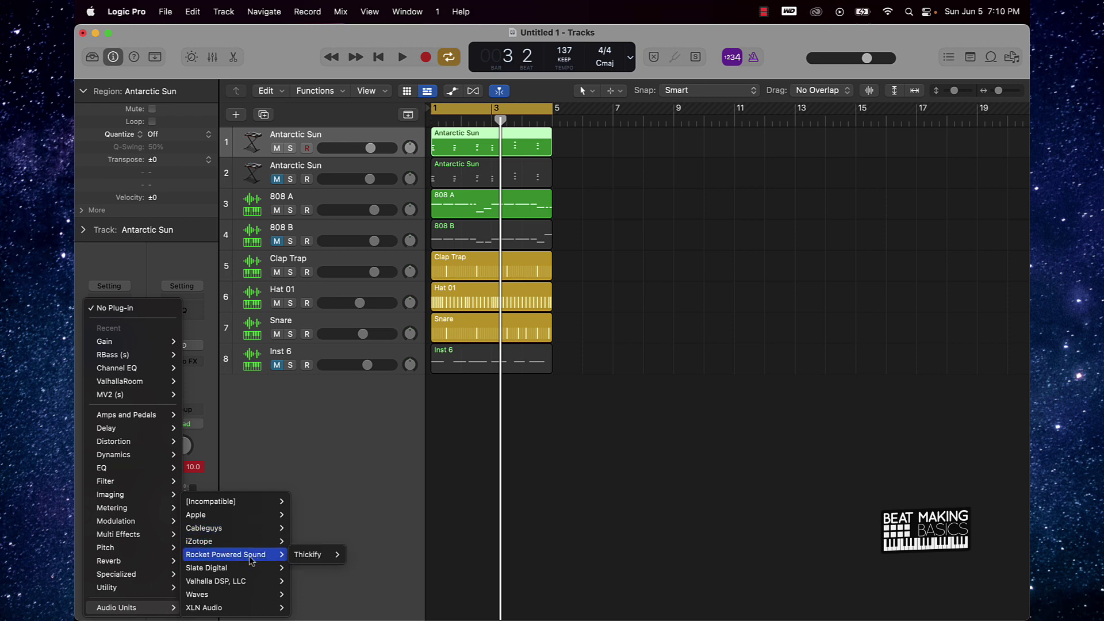
click(379, 568)
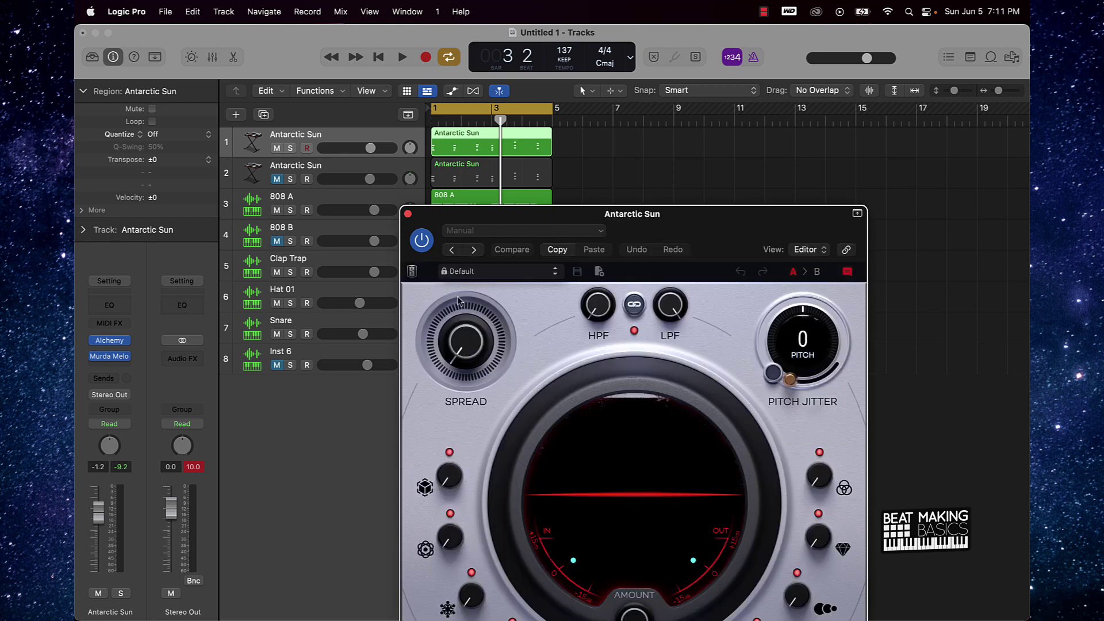
Load the Rewind preset in Murda Melodies, start playback, and reset the Stereo Out peak reading.
click(555, 276)
key(space)
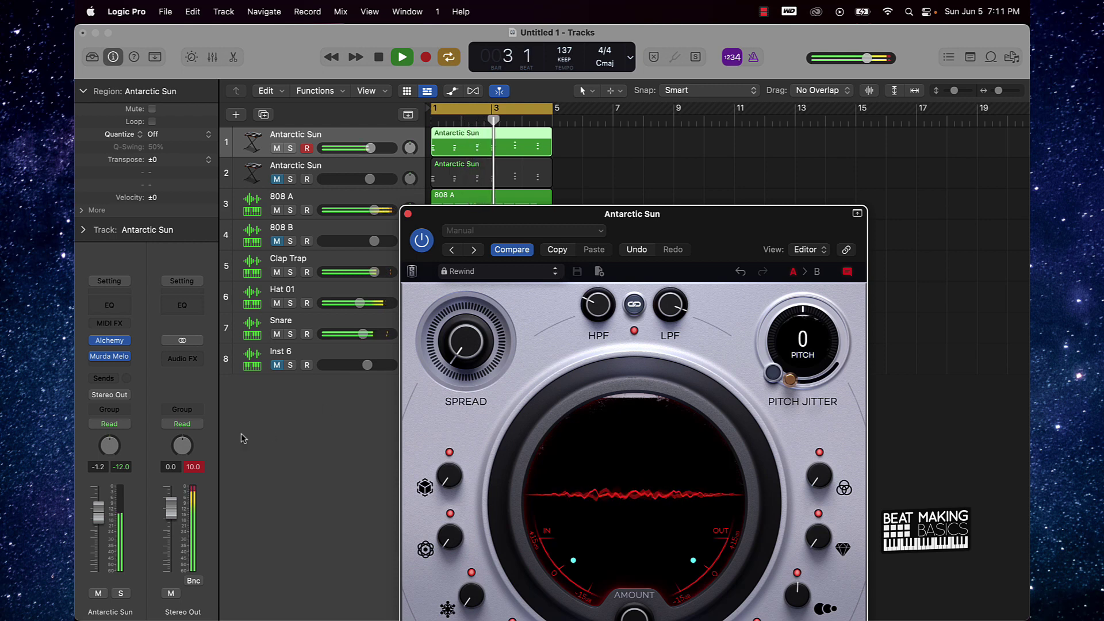
click(193, 467)
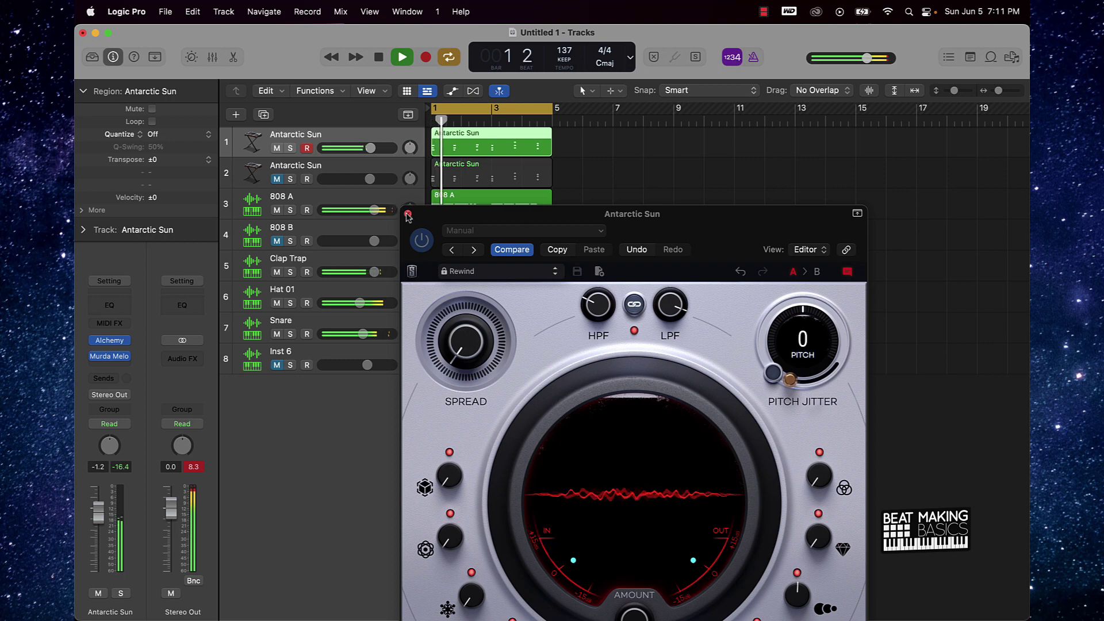
Lower the Reverse effect in Murda Melodies to 38% during playback and close the plug-in window.
drag(711, 222, 699, 77)
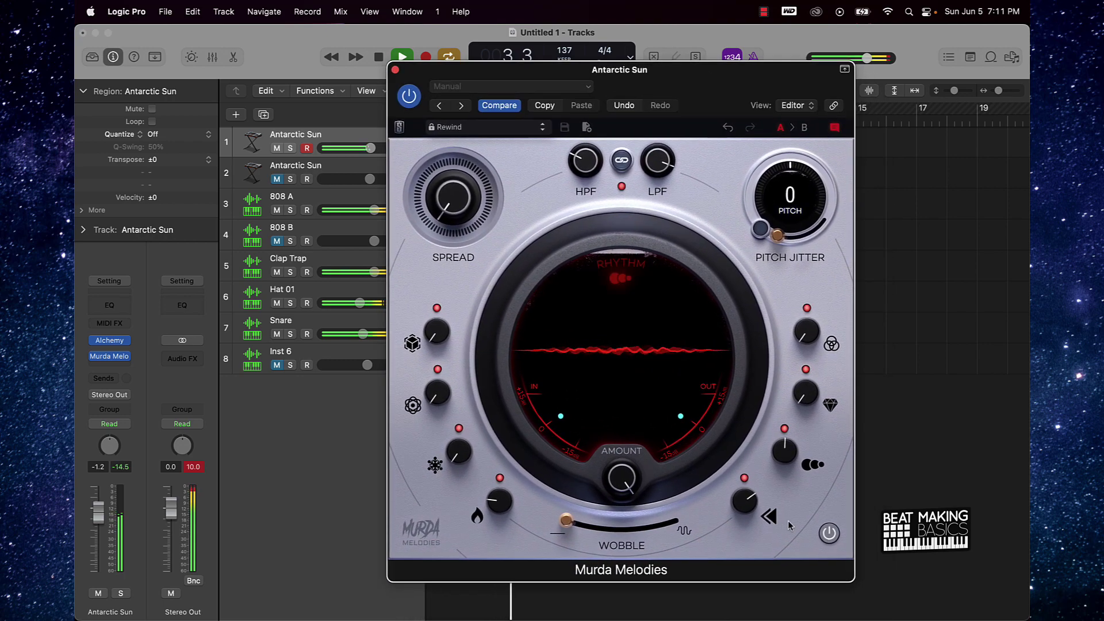
mouse_move(748, 500)
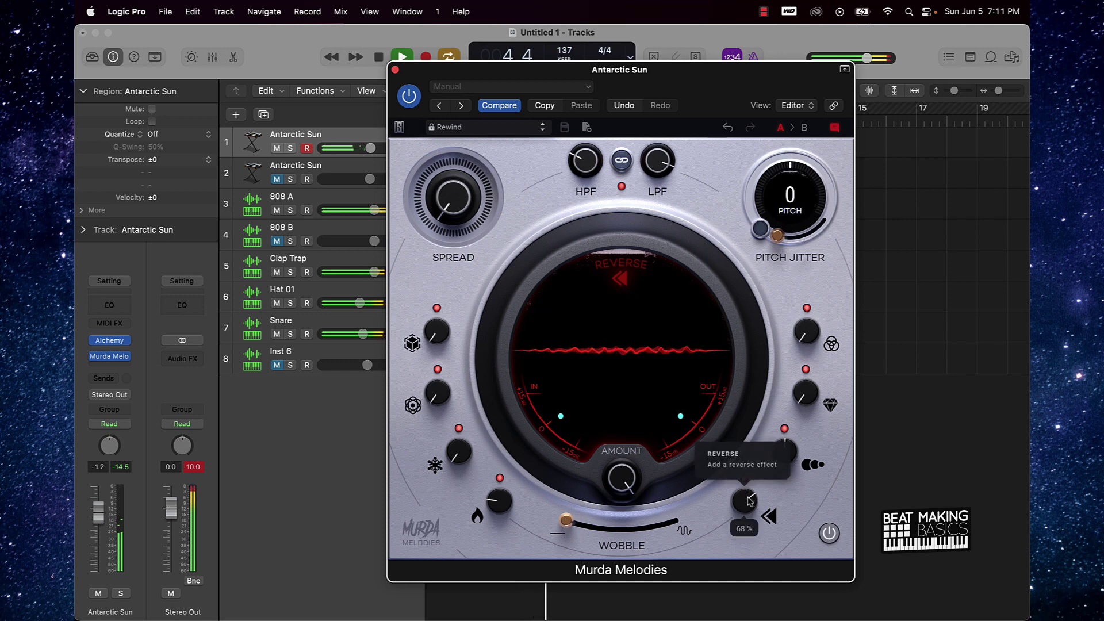
drag(739, 516, 730, 557)
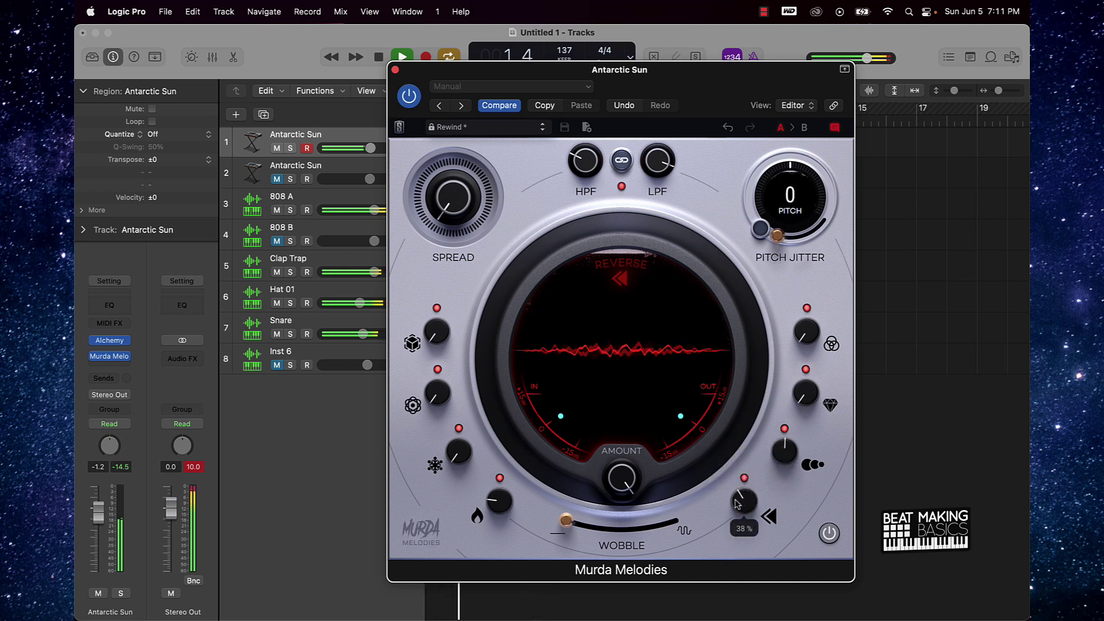
mouse_move(741, 504)
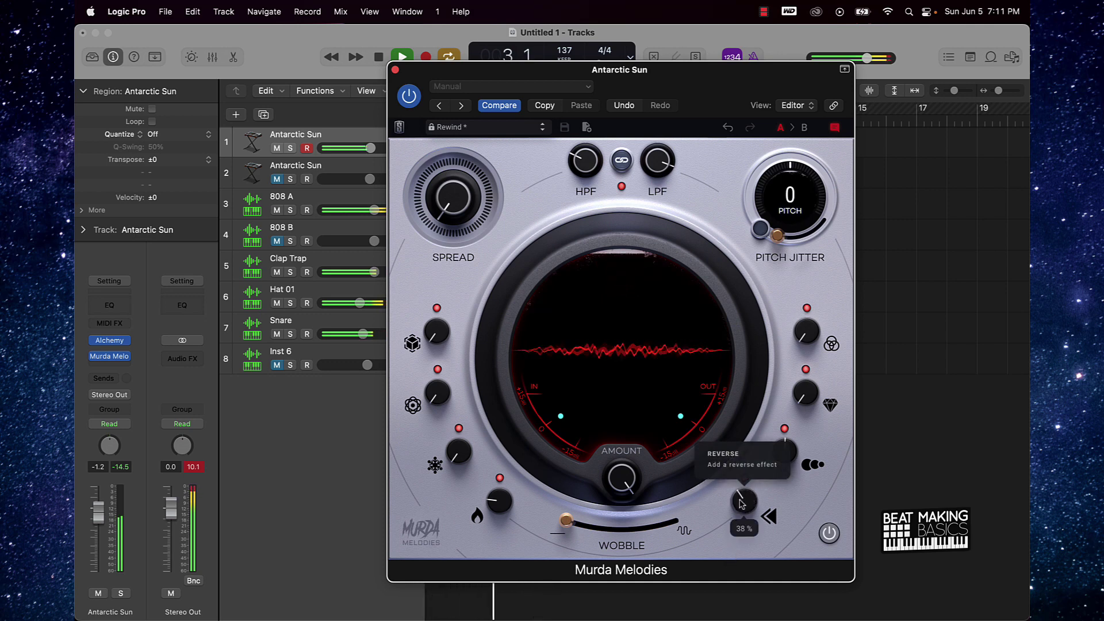
click(395, 70)
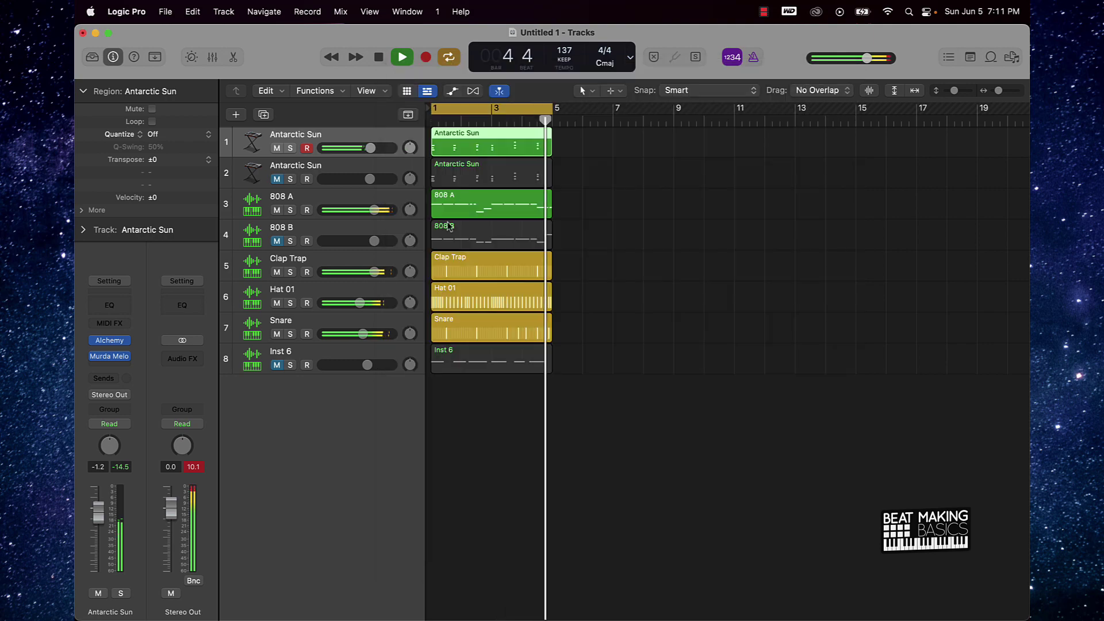
Unmute 808 B, mute 808 A, and unmute the second Antarctic Sun track during playback.
click(276, 241)
click(277, 210)
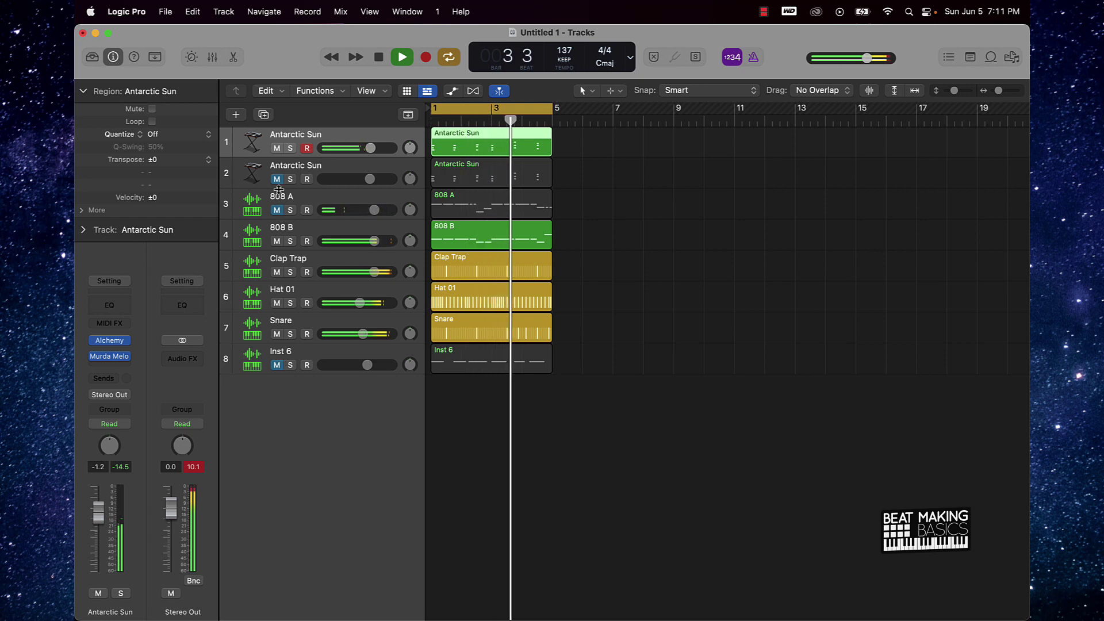
click(276, 179)
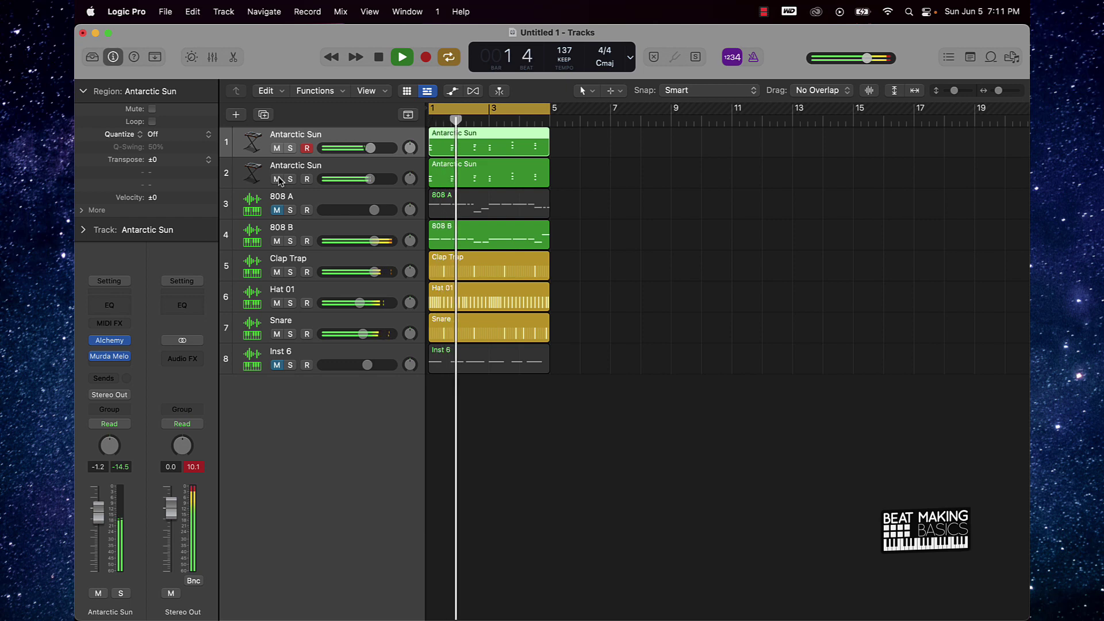
Turn both Antarctic Sun tracks down slightly, the first to -2.4 dB, listen to the loop, and stop playback.
drag(371, 184, 367, 184)
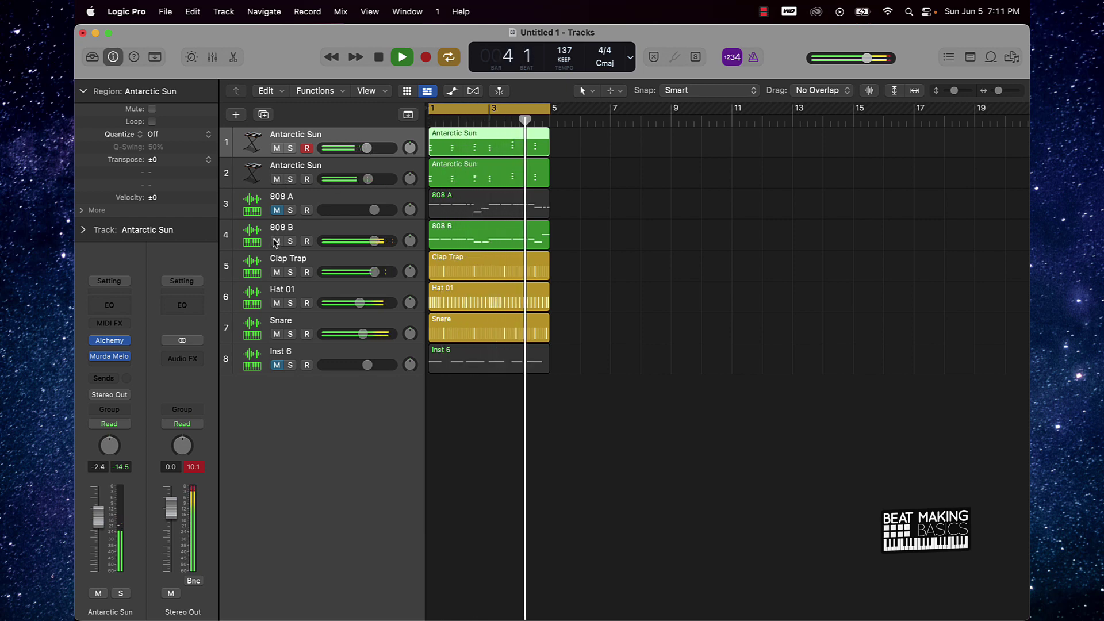
click(644, 236)
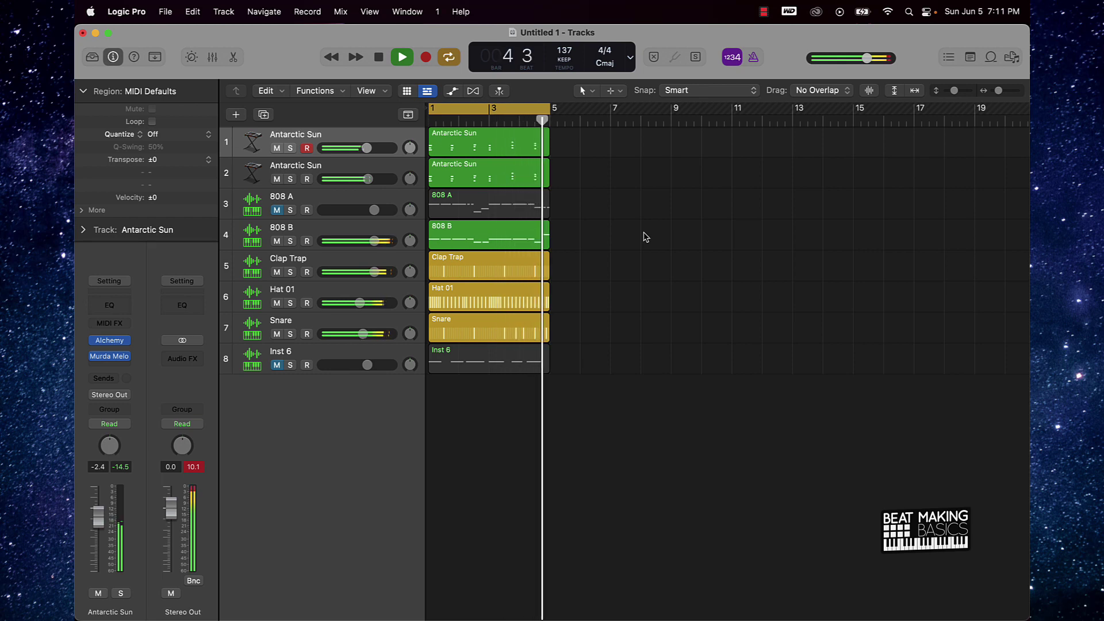
key(space)
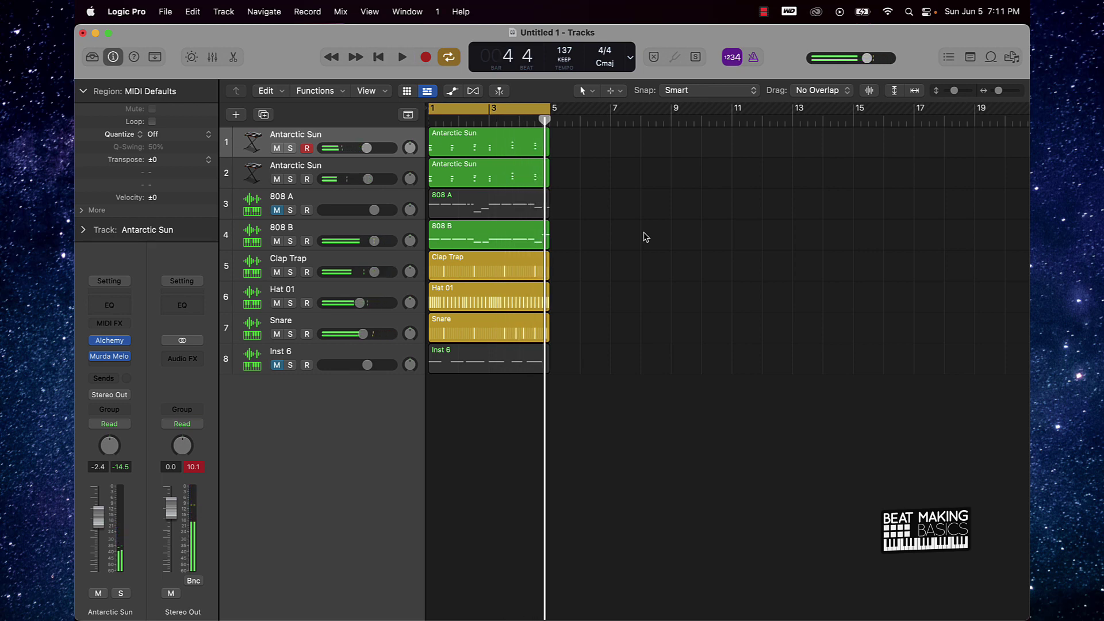